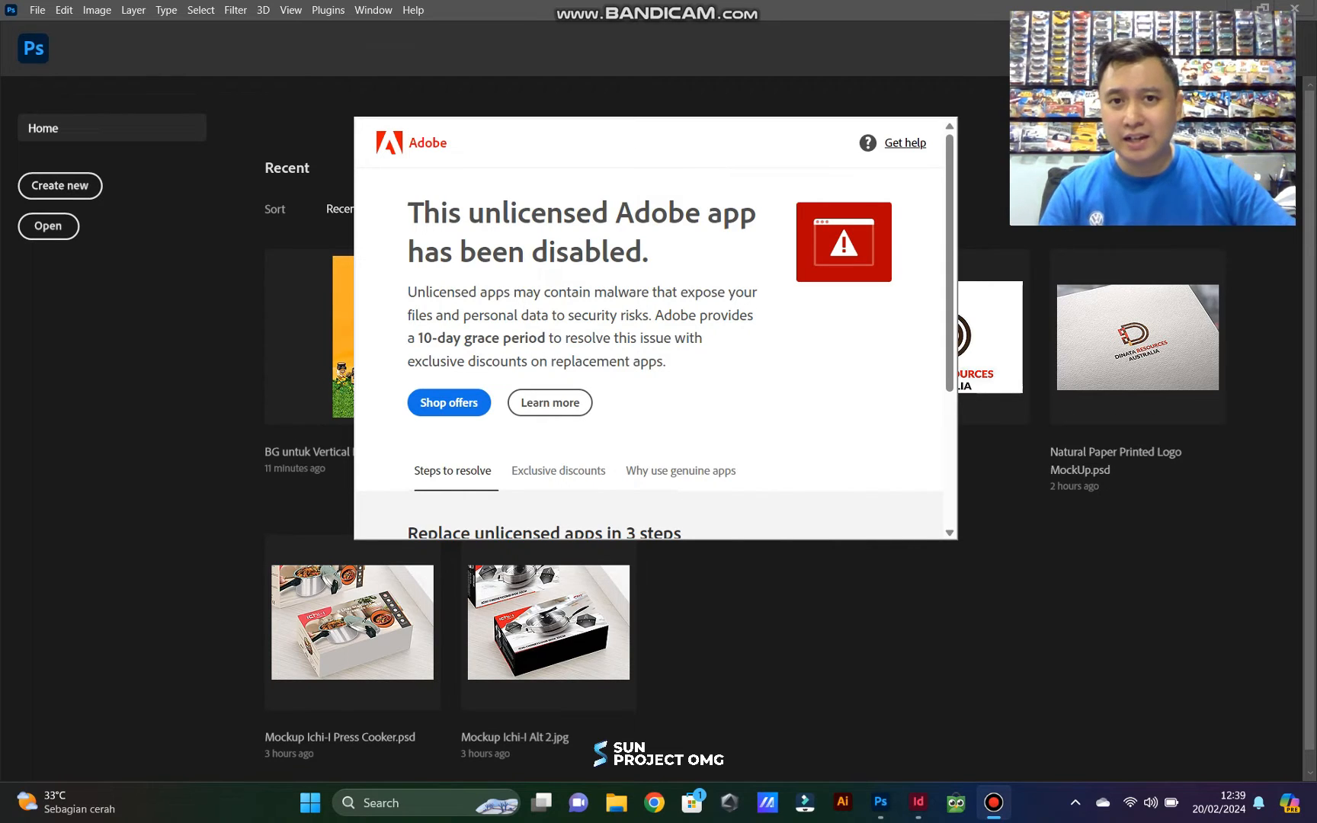
Step: Switch to InDesign and open the shop offers page from its unlicensed-app notice
key("alt+Tab")
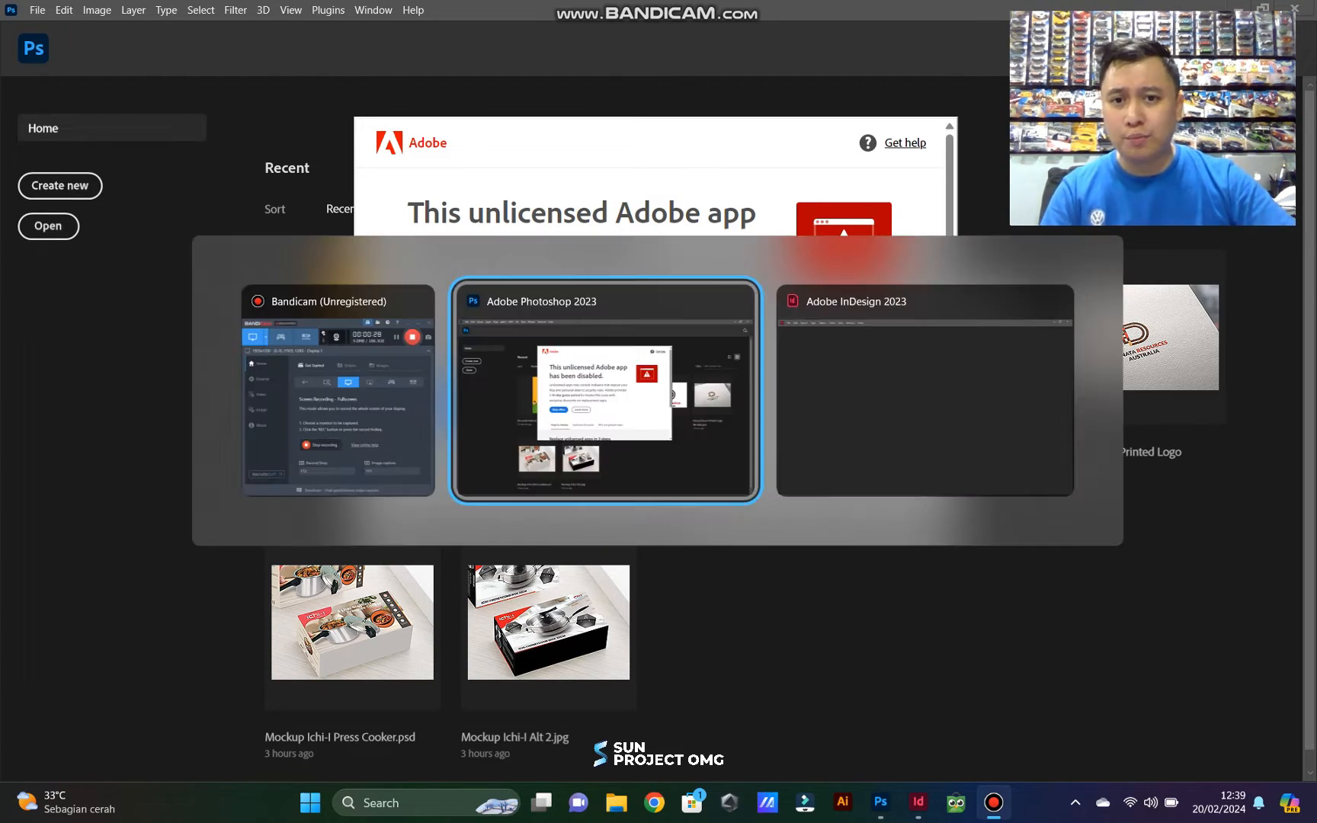
key("alt+Tab")
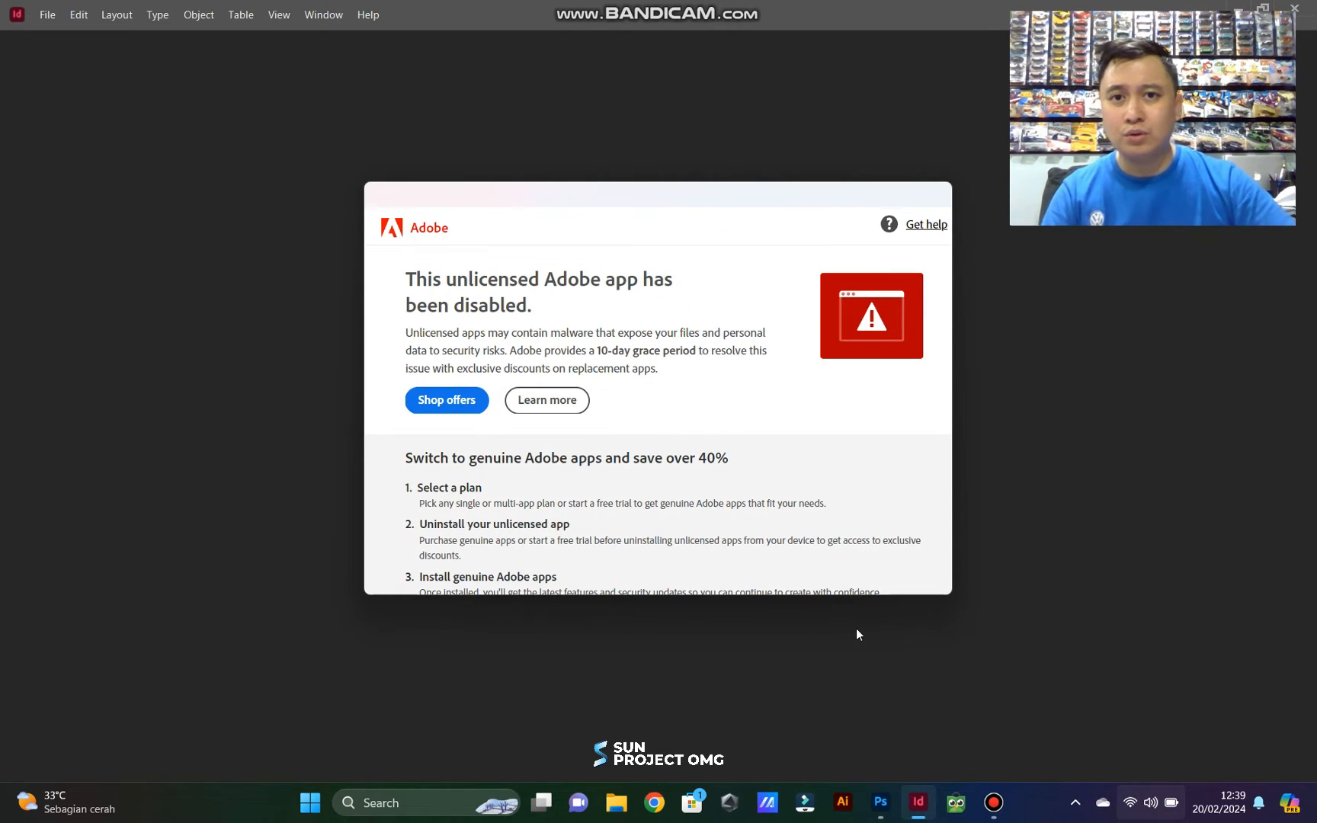
left_click(446, 401)
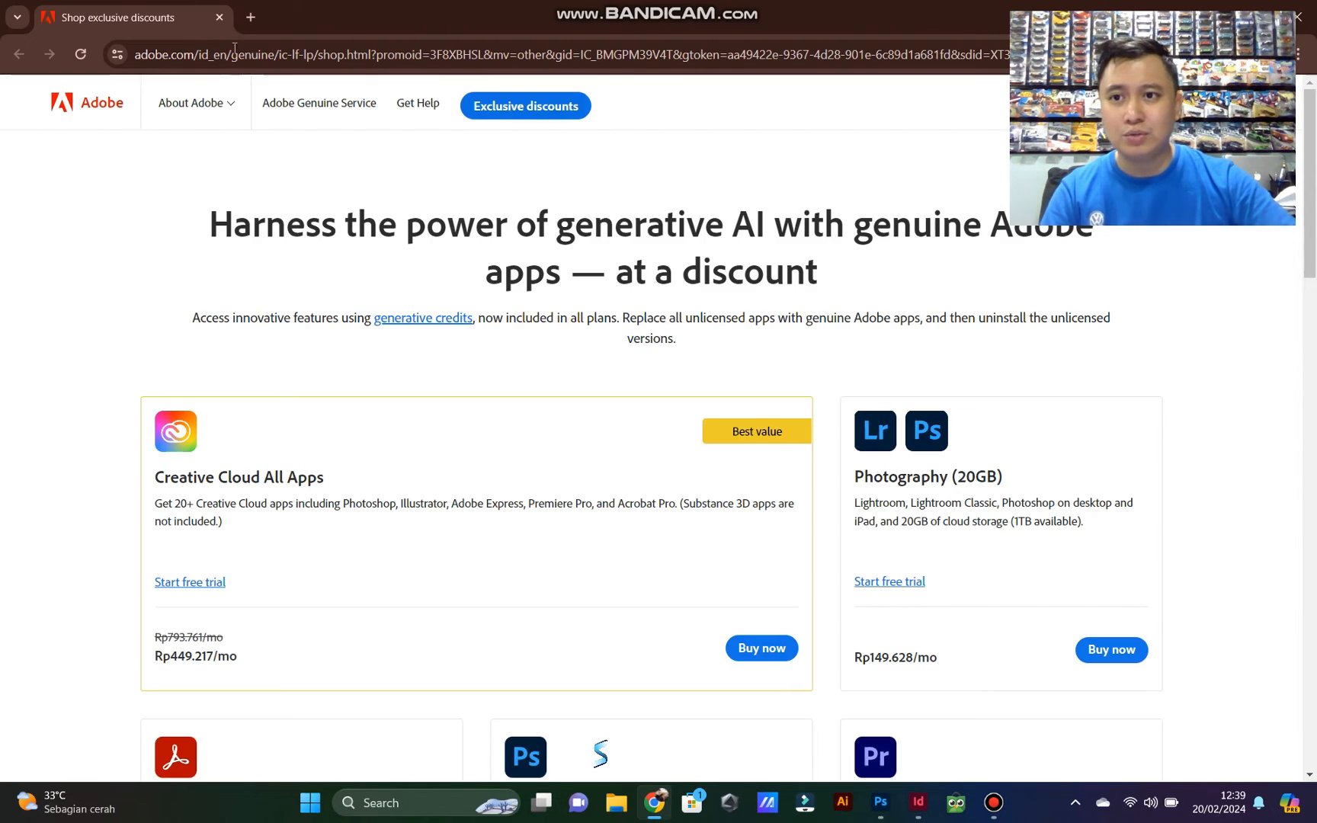
Step: Return to InDesign, dismiss its JavaScript error message and show the Windows desktop
key("alt+Tab")
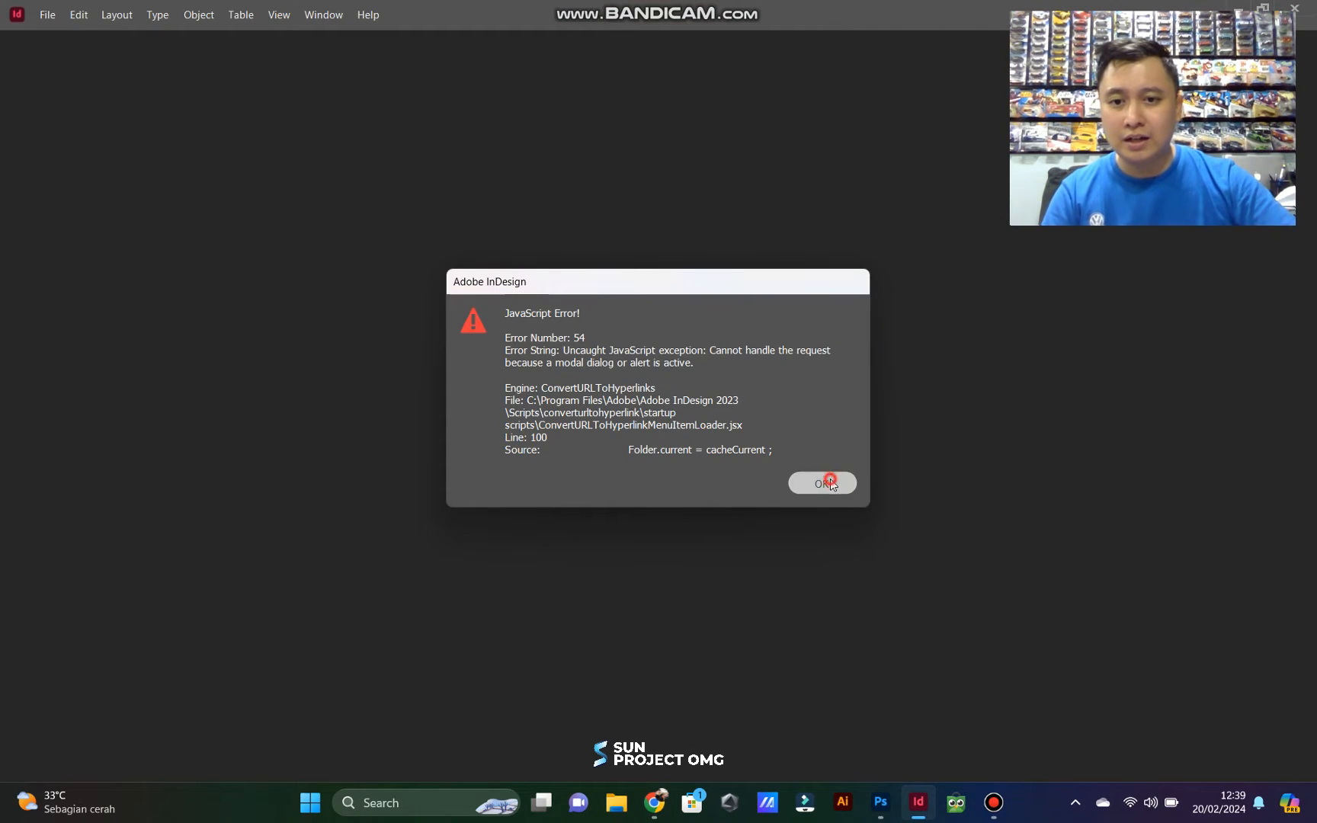
left_click(829, 483)
key("alt+Tab")
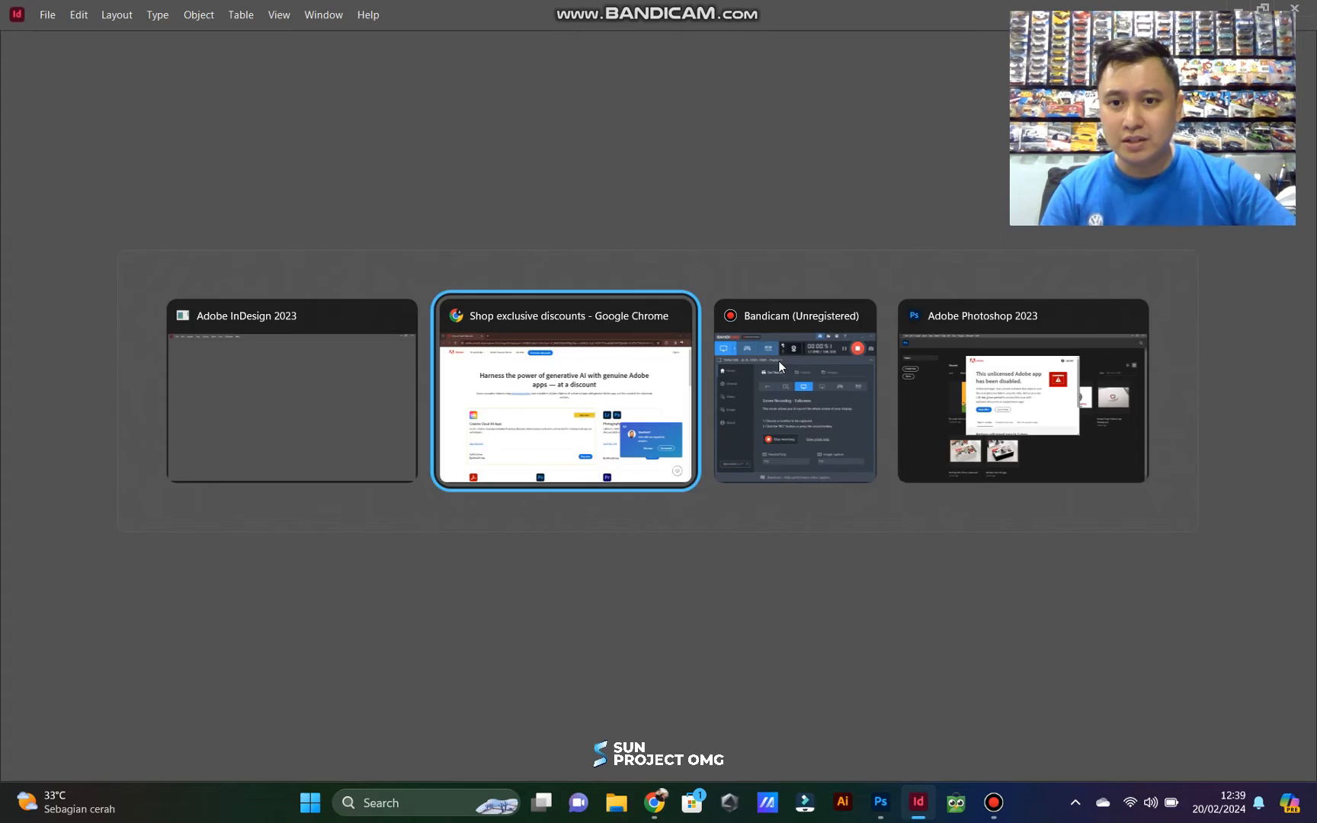
key("alt+Tab")
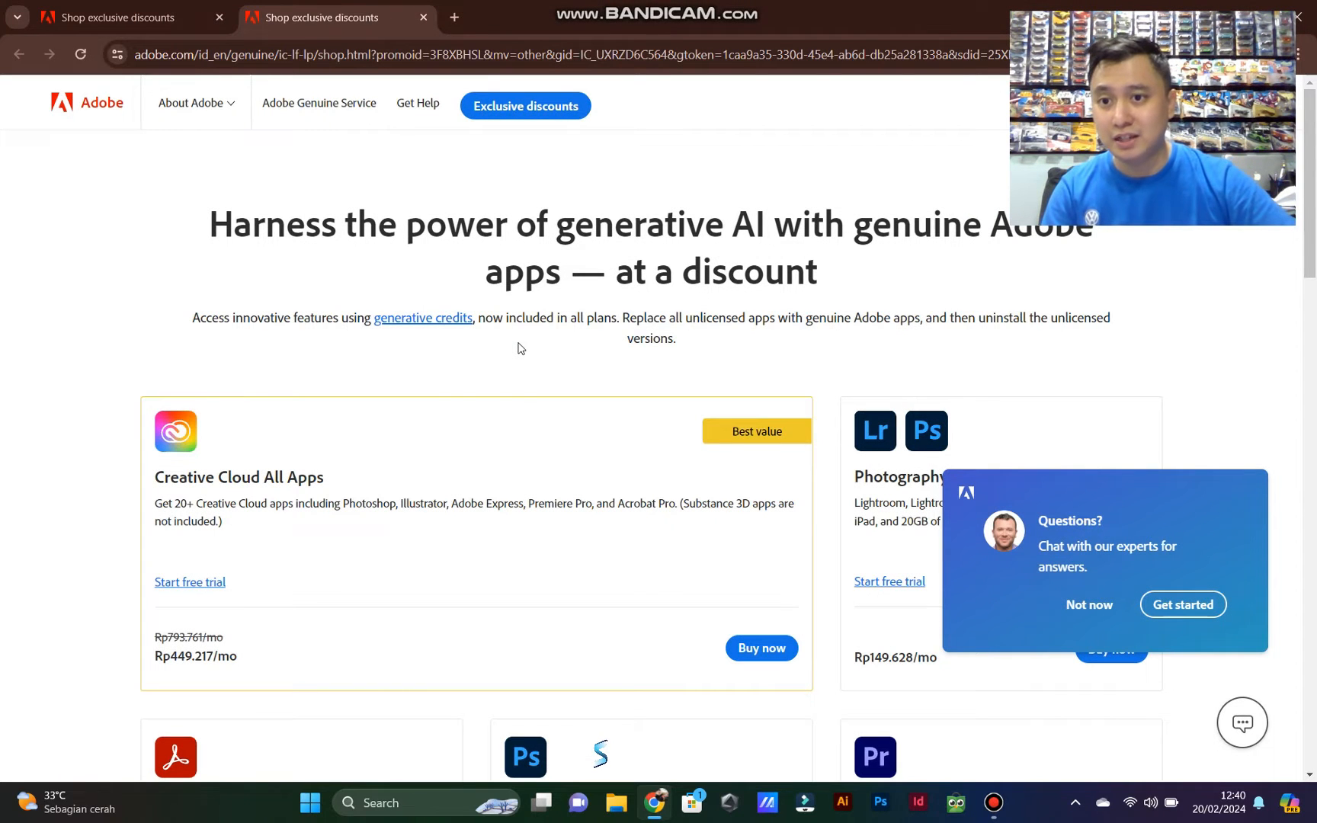
key("alt+Tab")
key("alt+Tab")
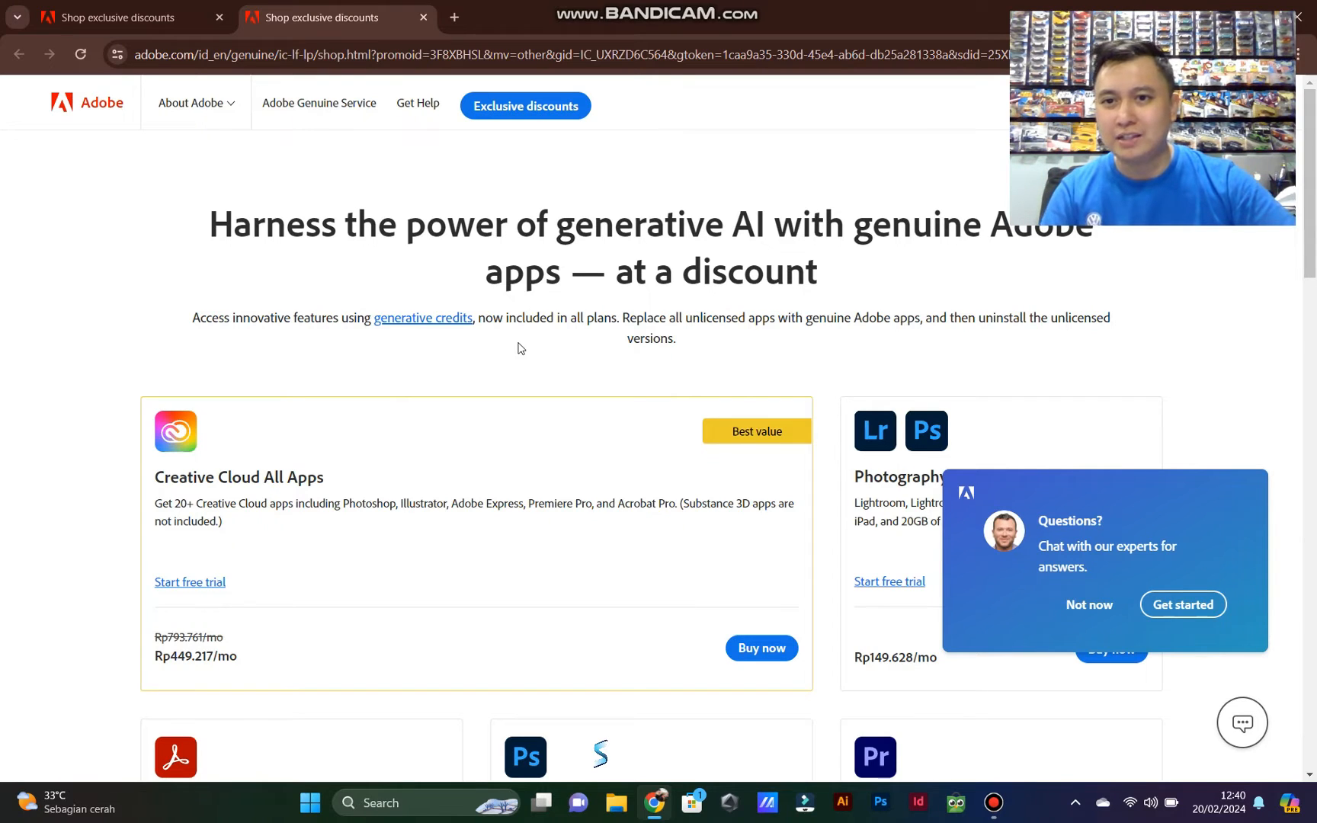
key("super+d")
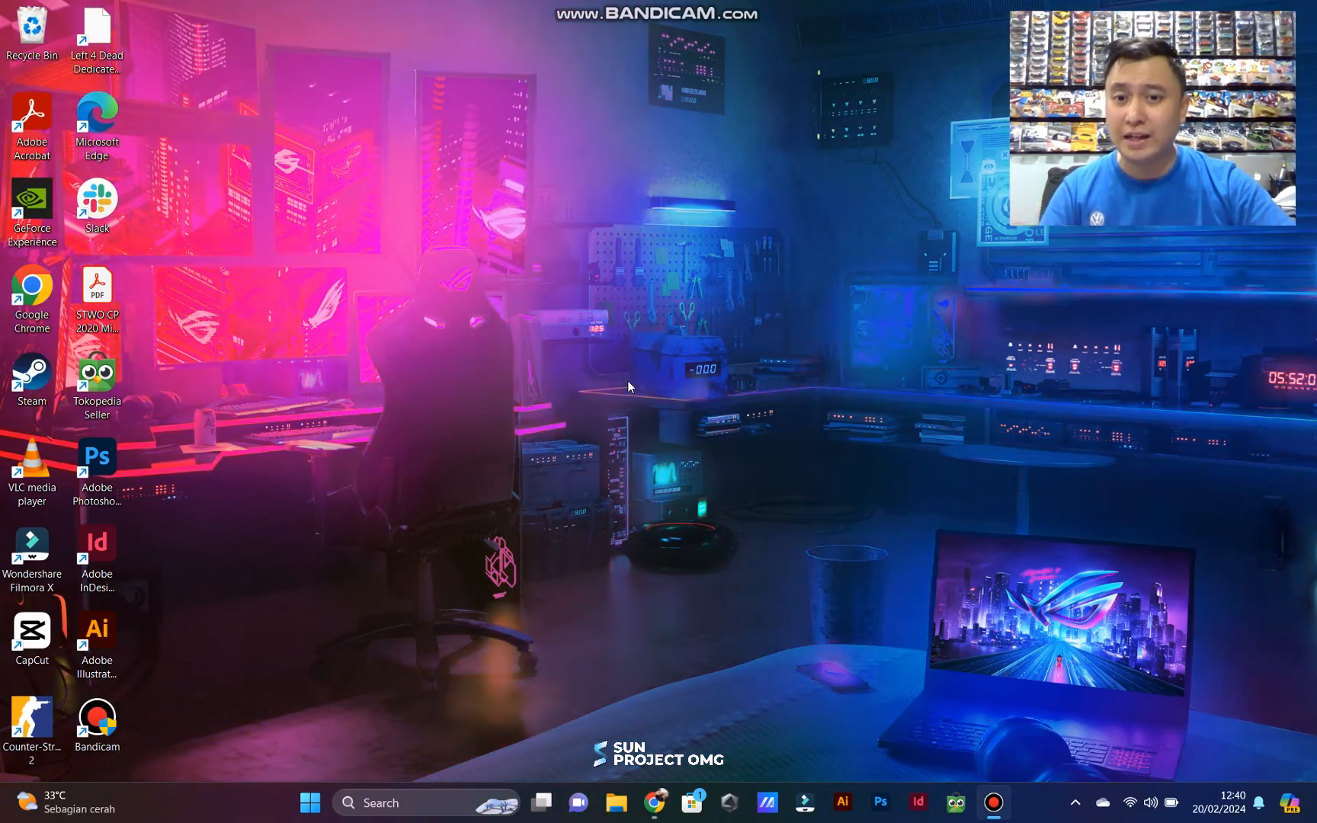
Step: Open Windows Defender Firewall from the recent Windows searches and bring up its advanced settings
left_click(412, 801)
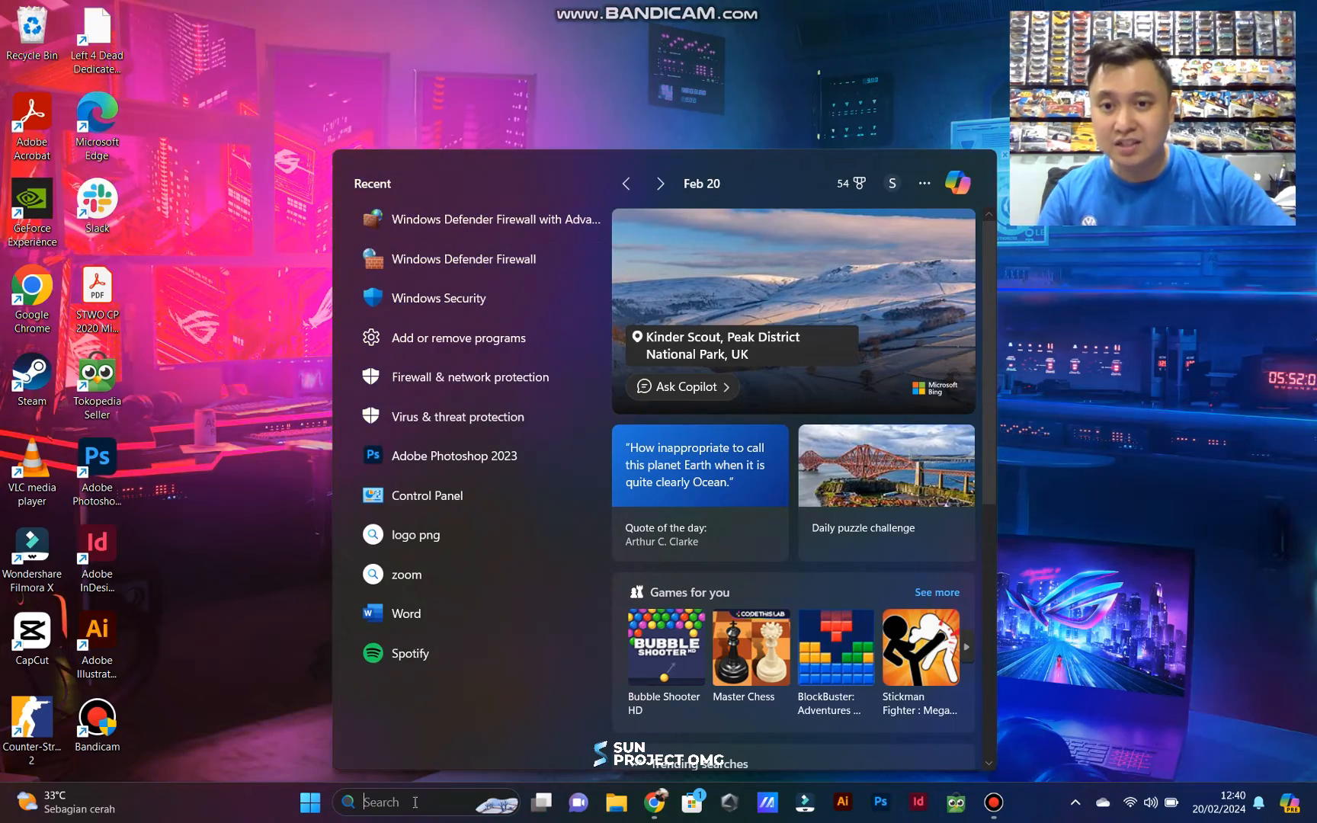
left_click(416, 259)
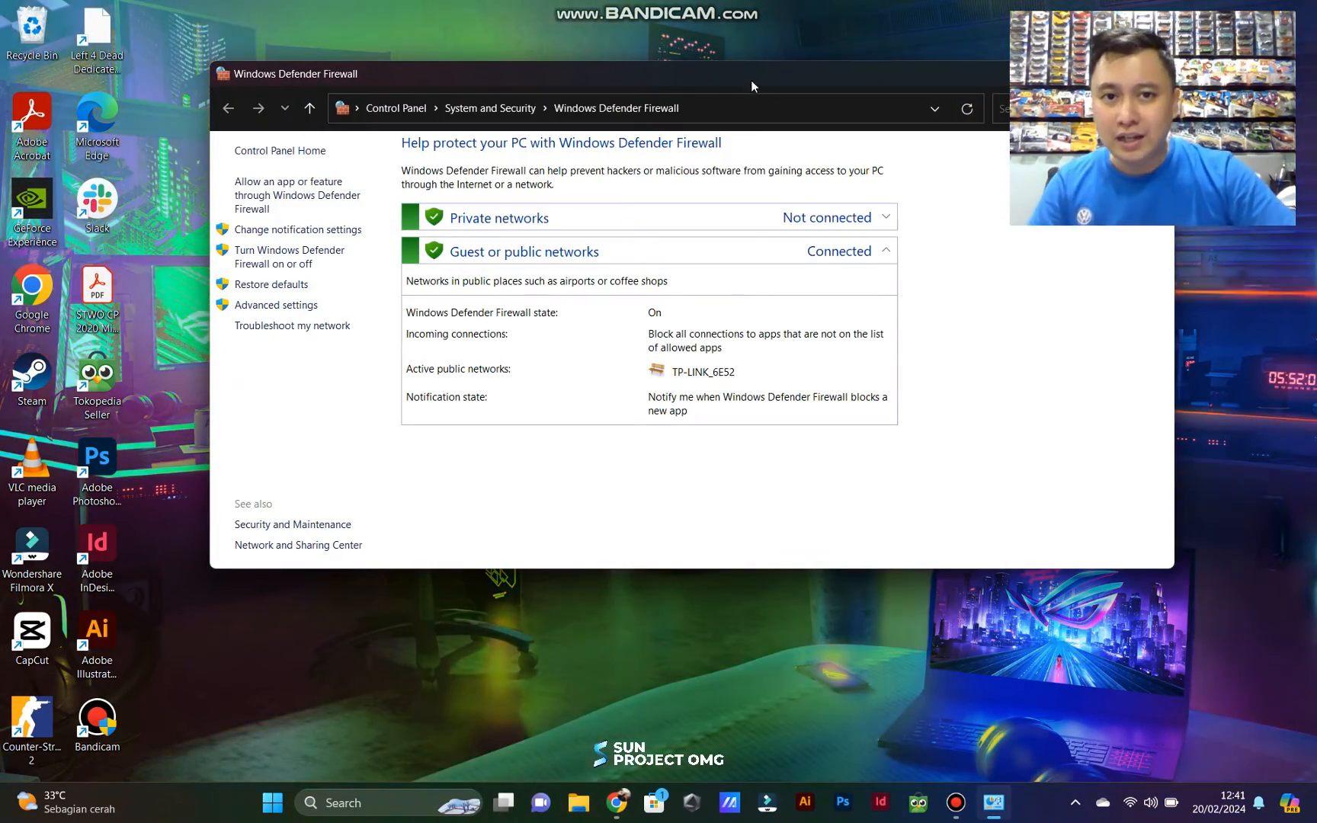
left_click_drag(751, 81, 726, 268)
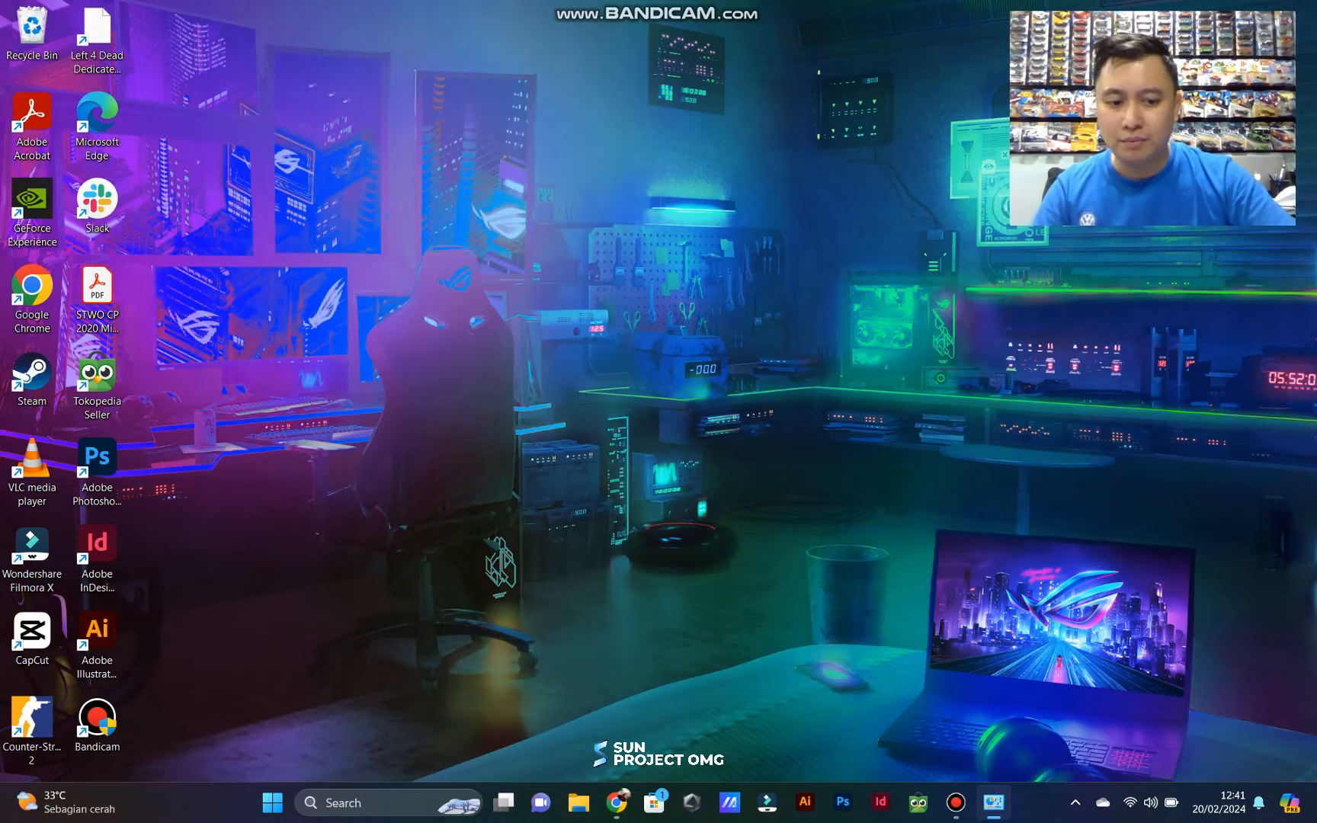
left_click_drag(352, 207, 474, 197)
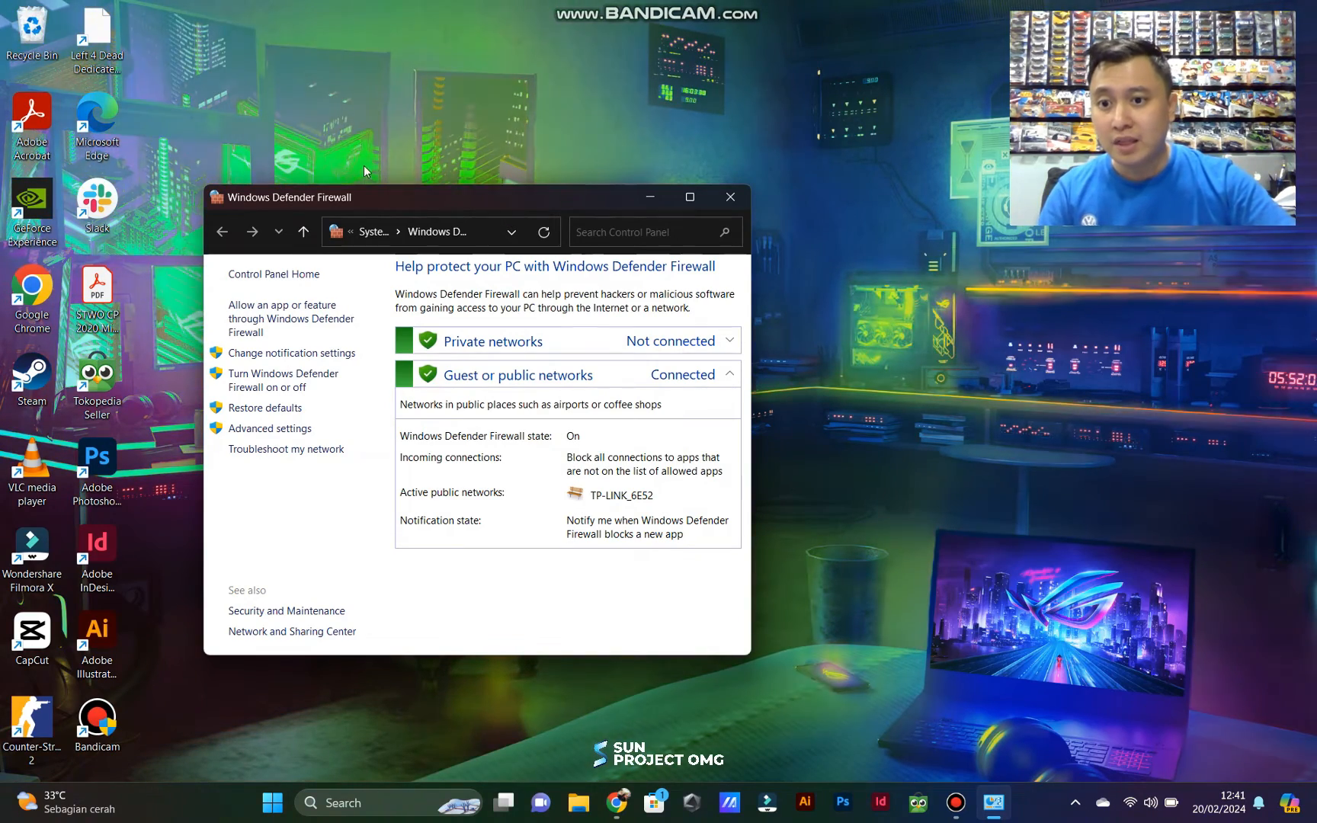
left_click(290, 432)
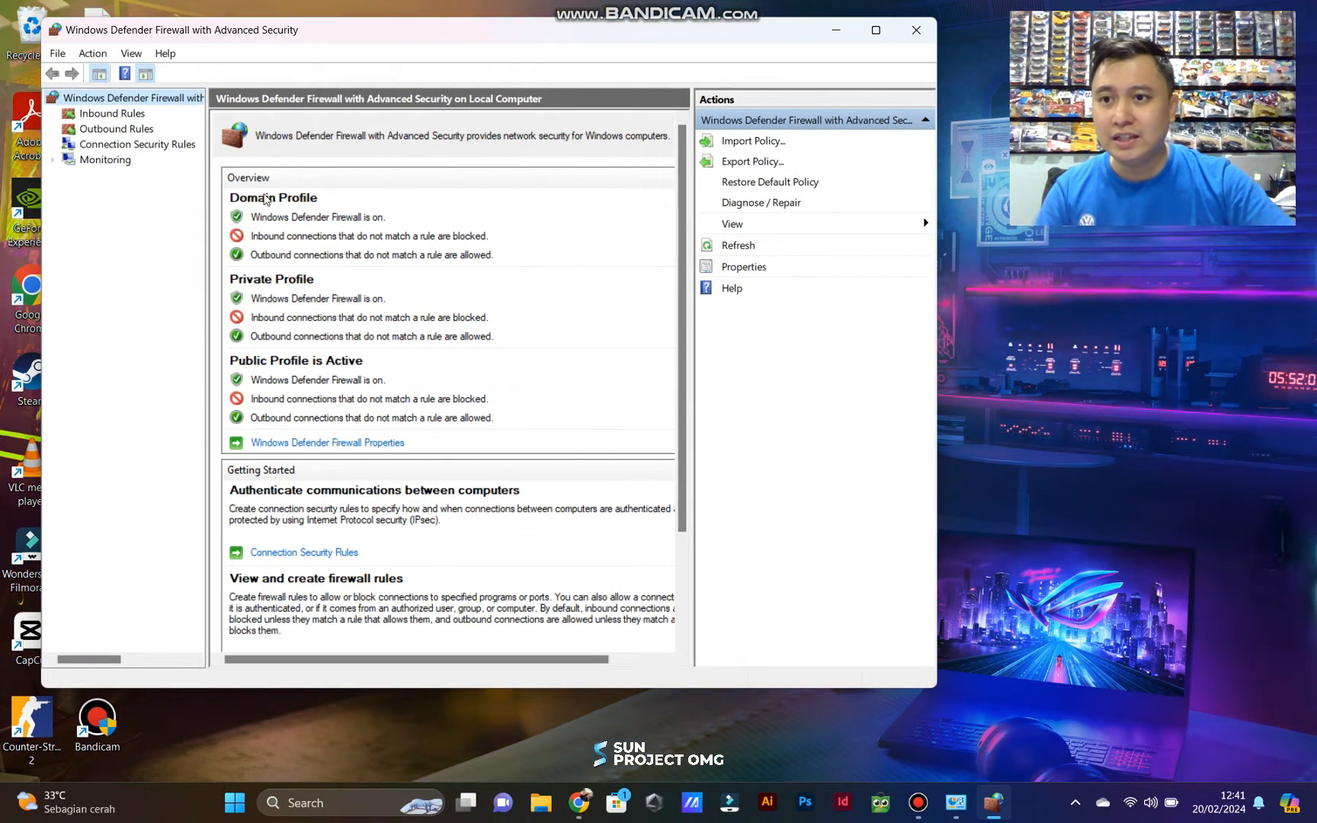
Step: Start a new inbound firewall rule with the rule type Program
left_click(99, 116)
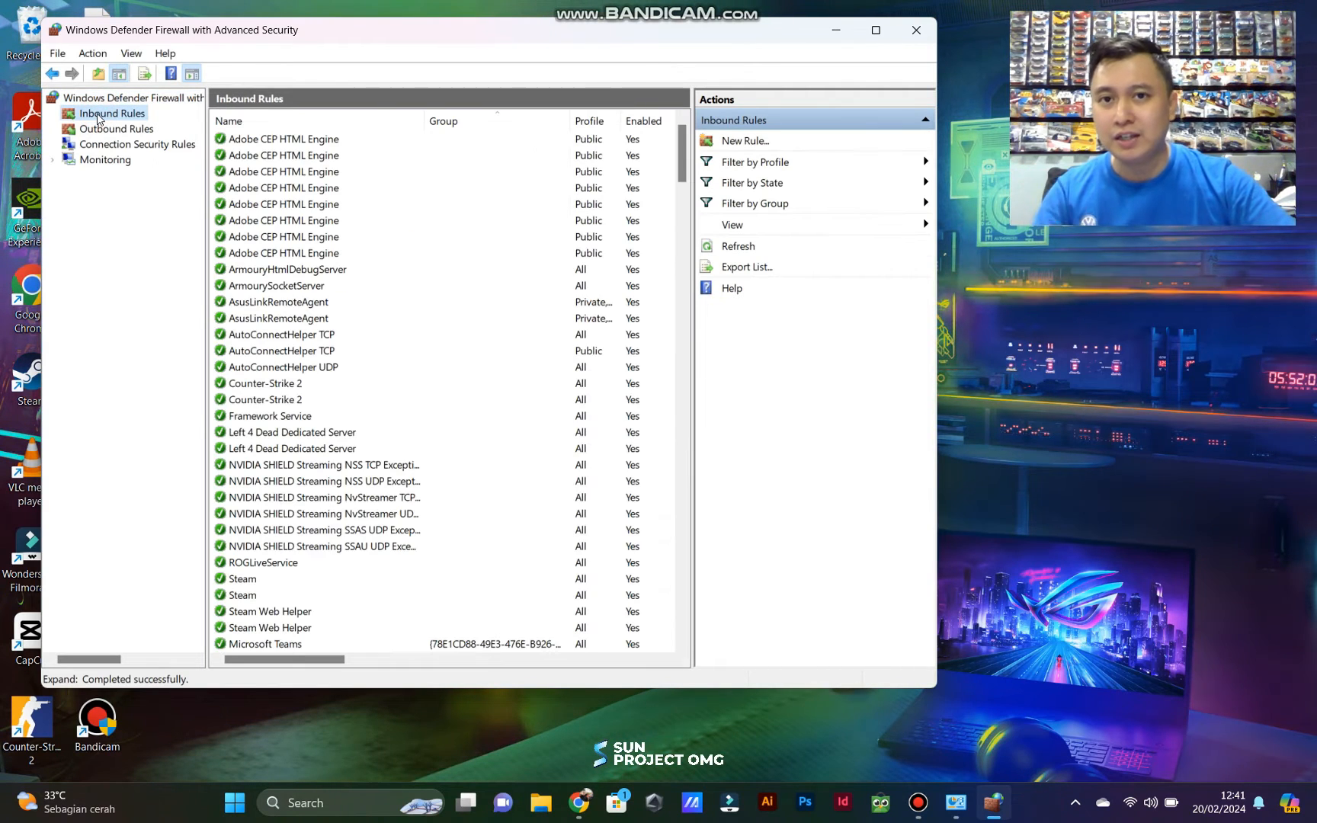
left_click(747, 142)
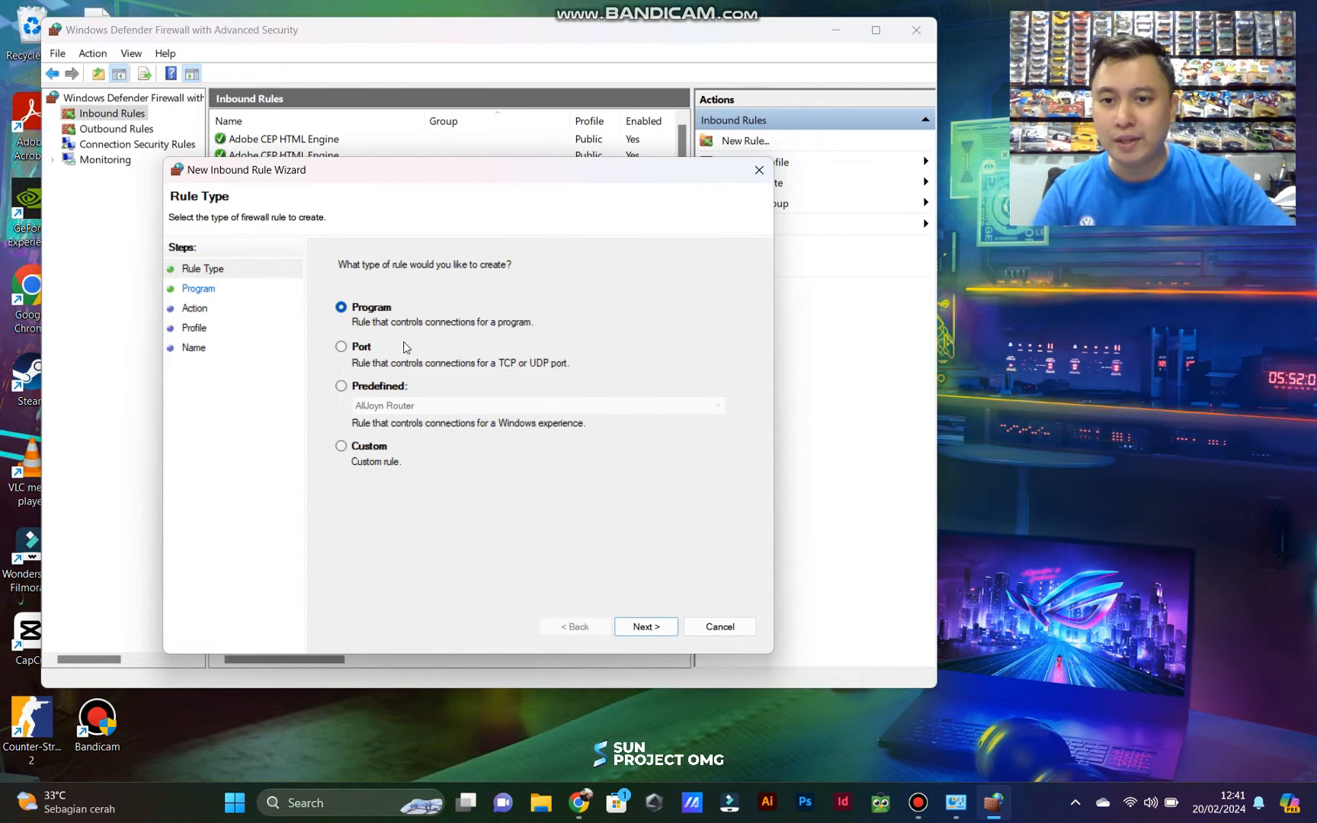
left_click(660, 627)
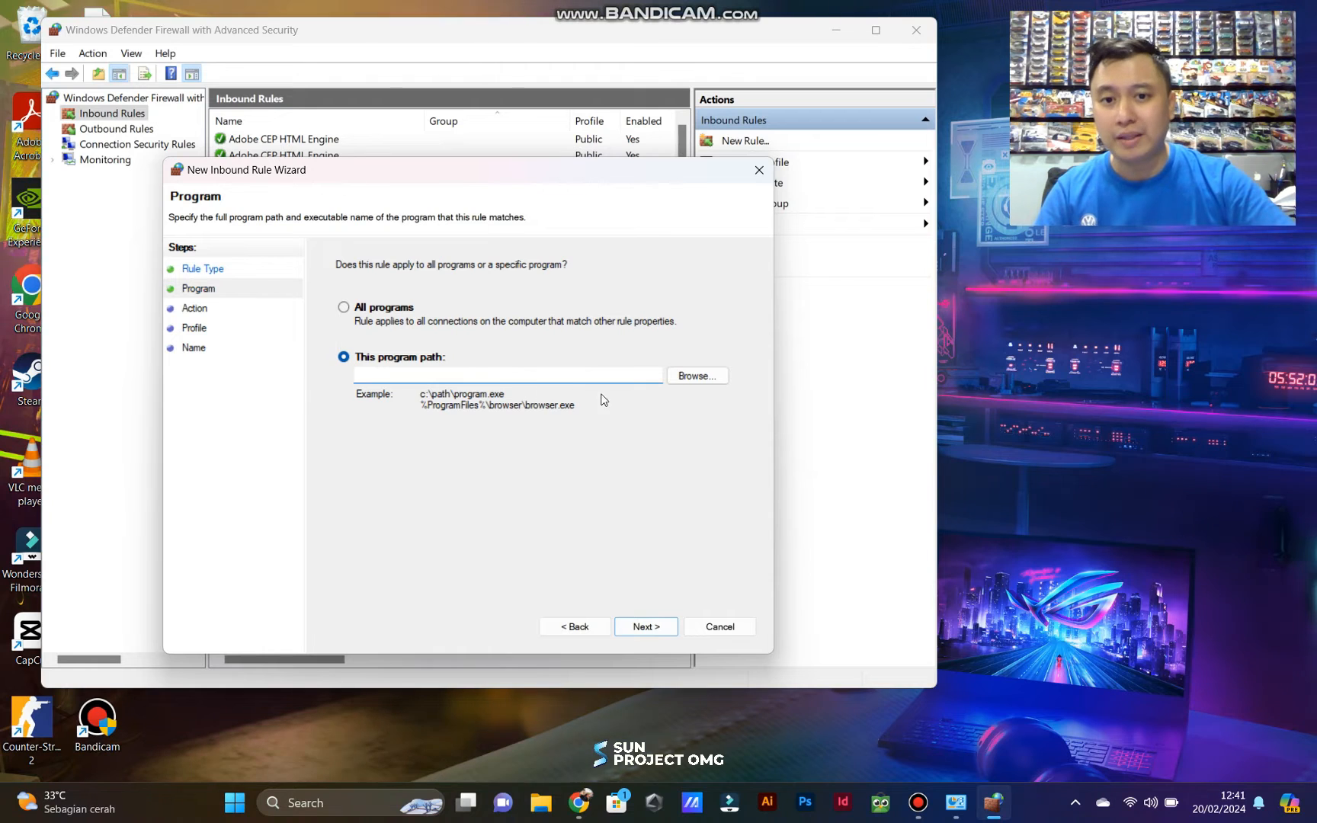
Step: Set the rule's program path to Photoshop.exe in C:\Program Files\Adobe\Adobe Photoshop 2023
left_click(694, 378)
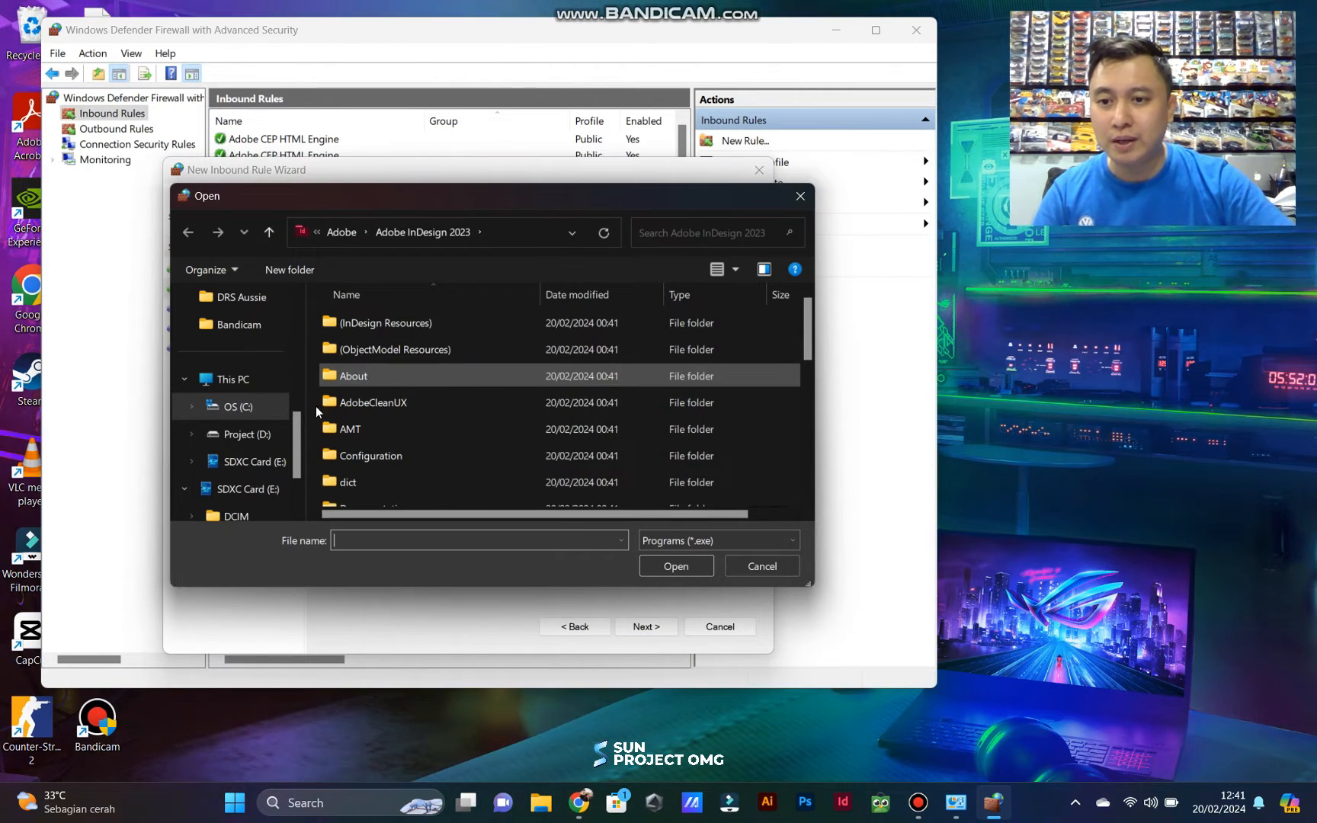
left_click(245, 408)
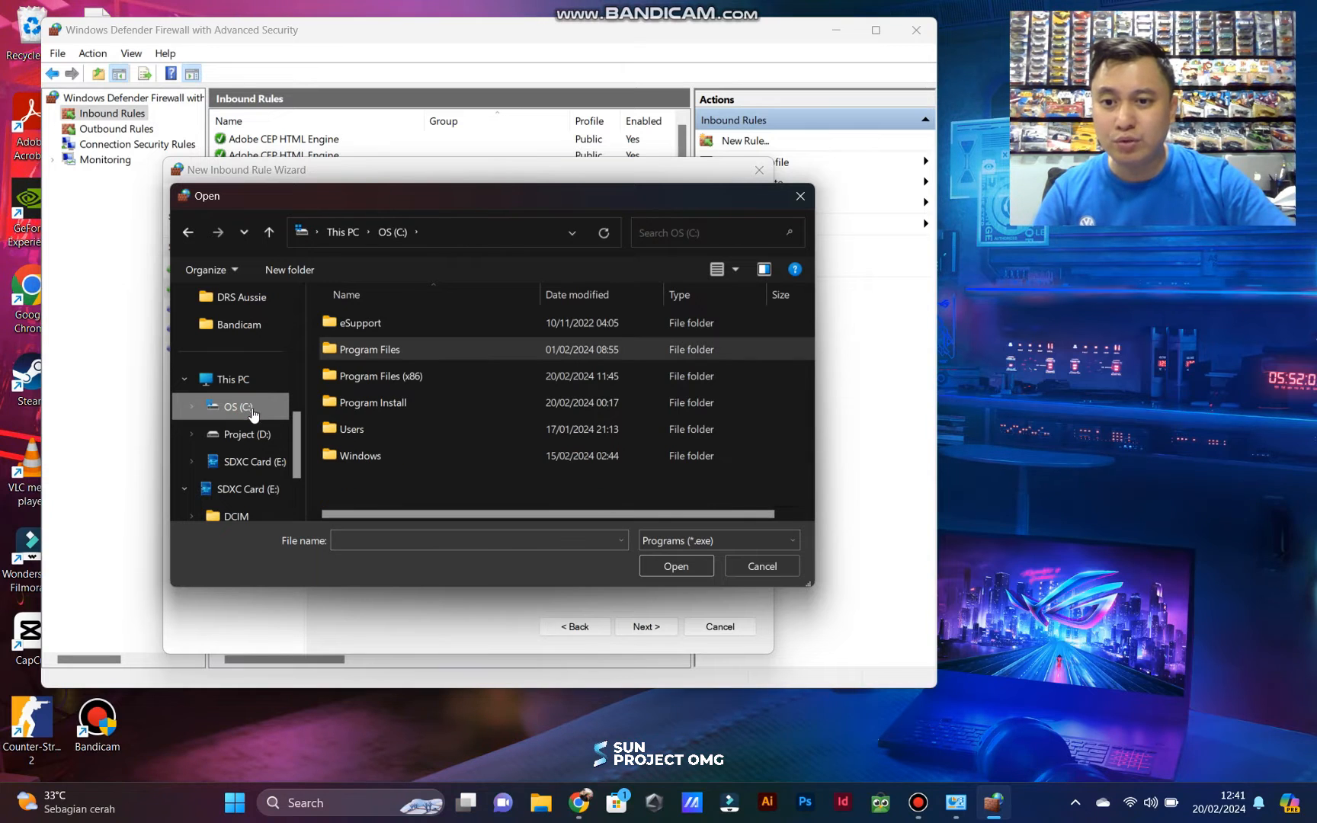
double_click(381, 354)
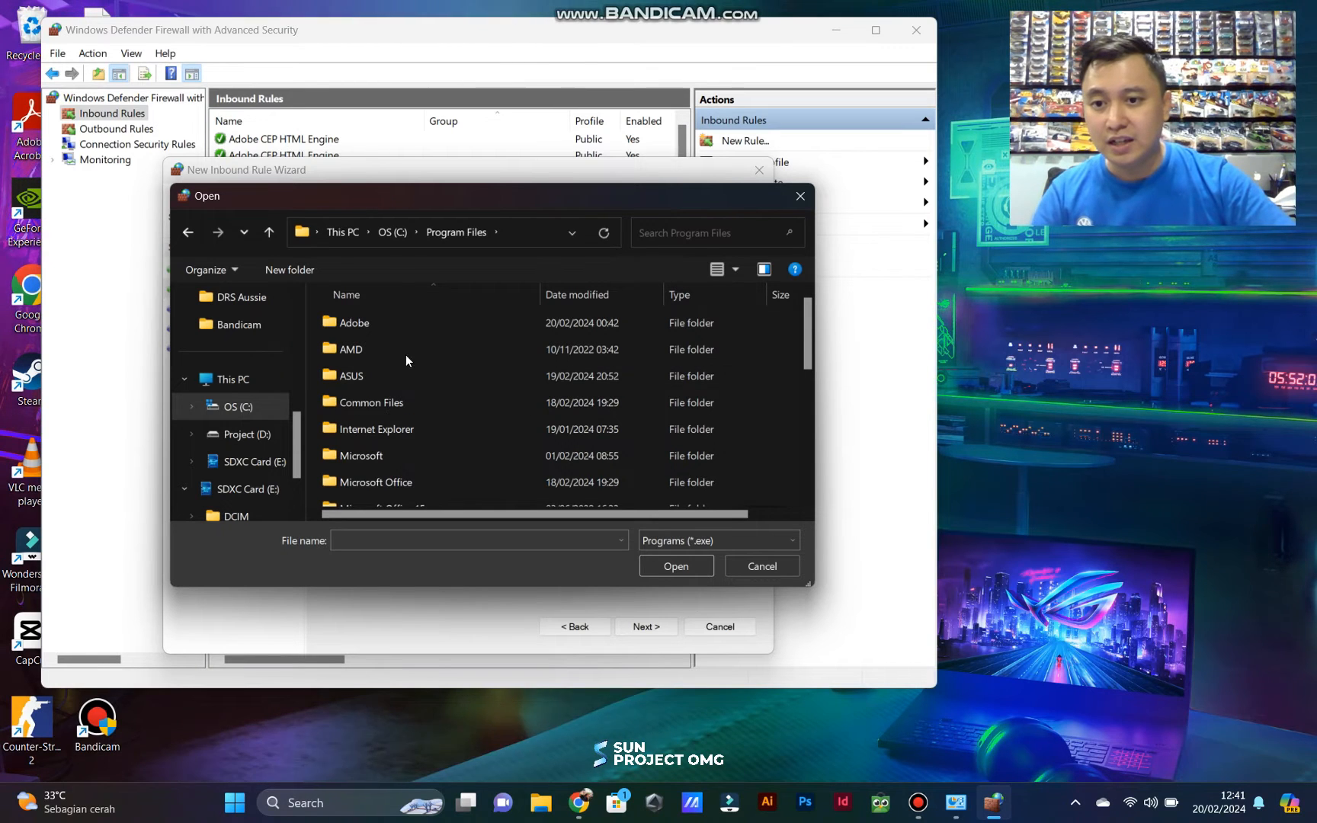
left_click(390, 326)
double_click(389, 325)
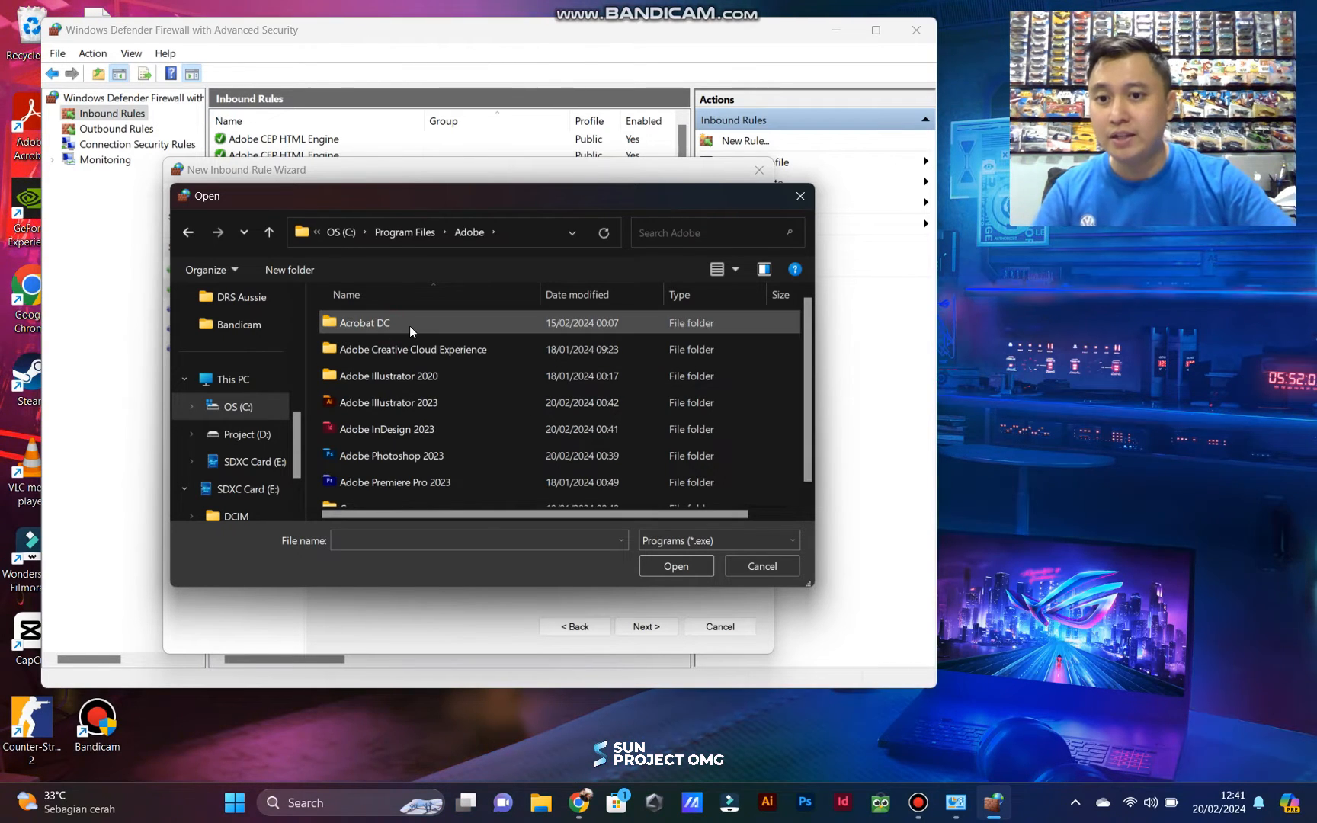
double_click(398, 455)
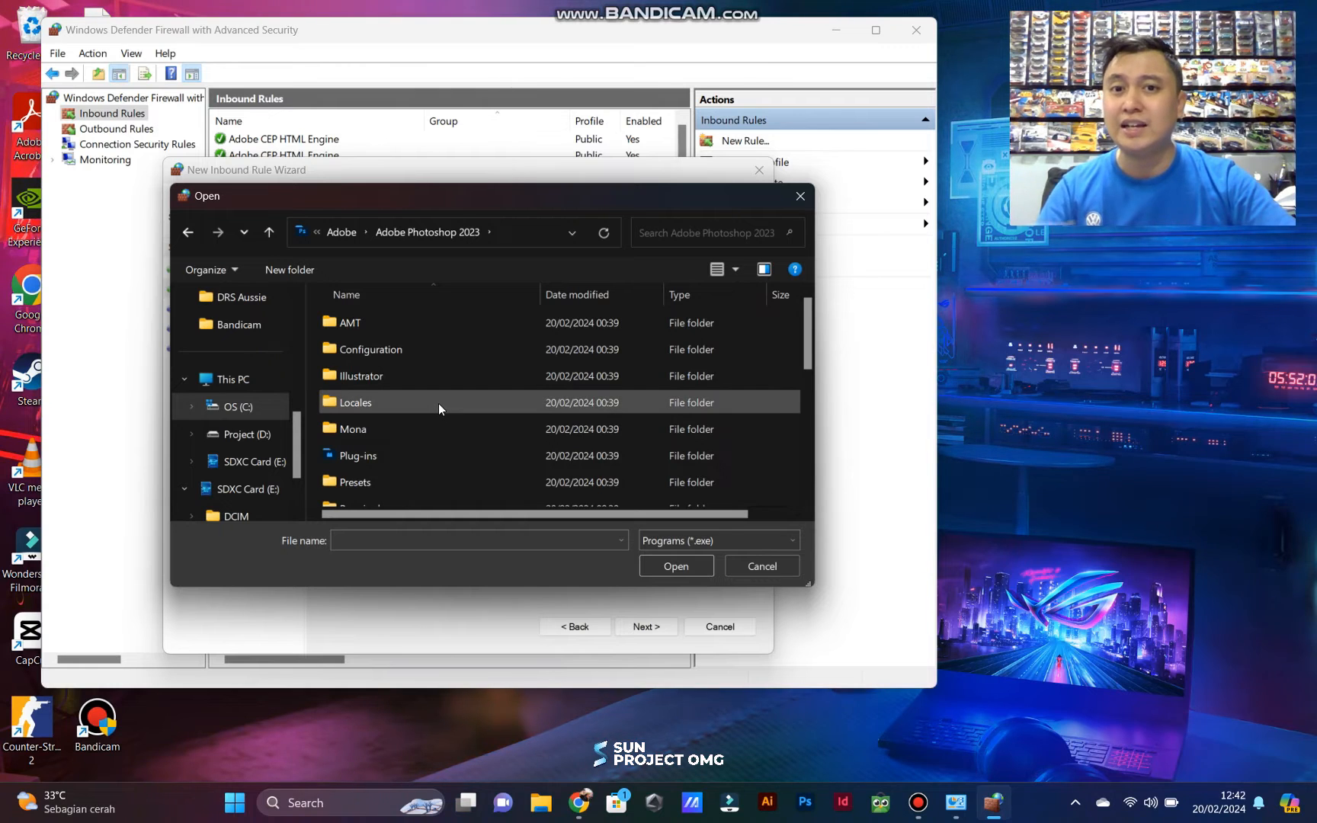
scroll(437, 405, "down", 2)
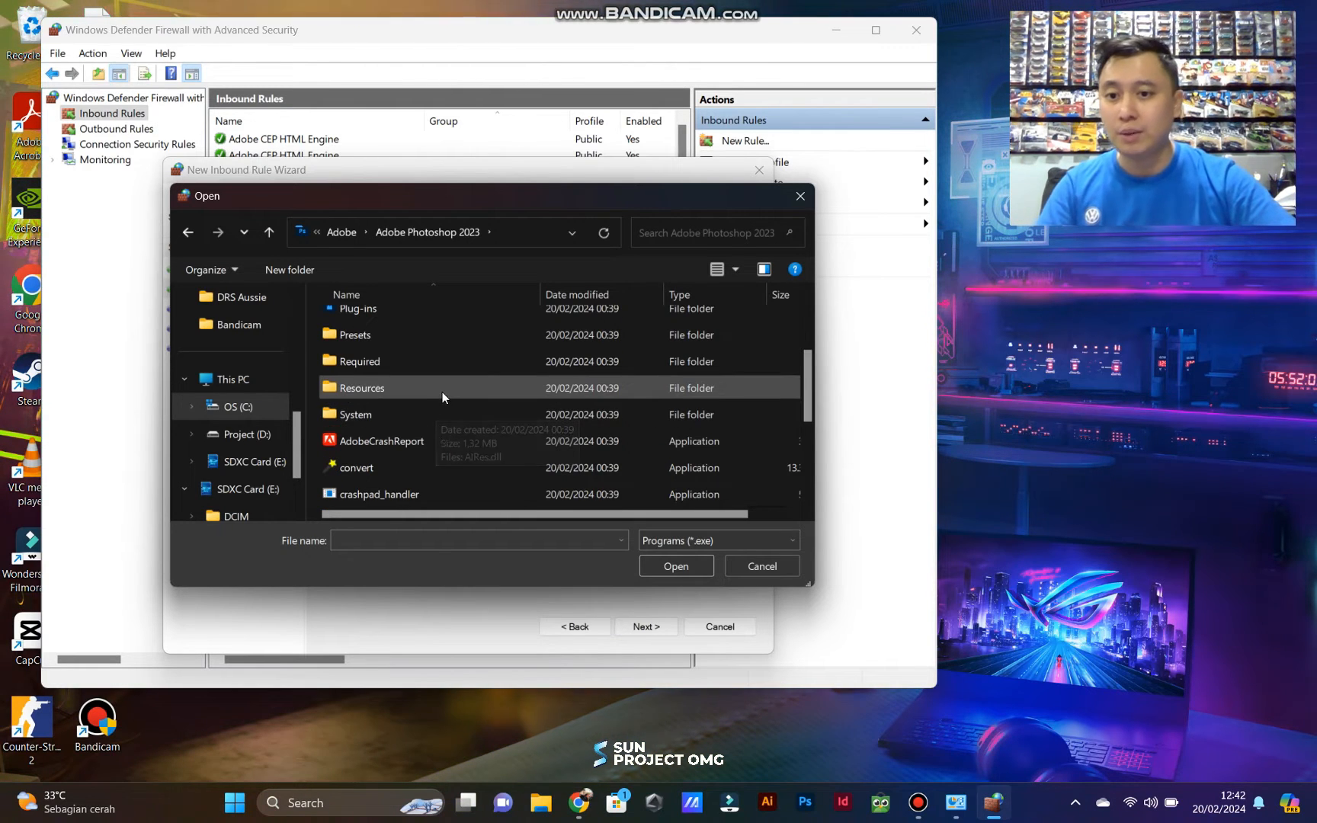
scroll(442, 391, "down", 3)
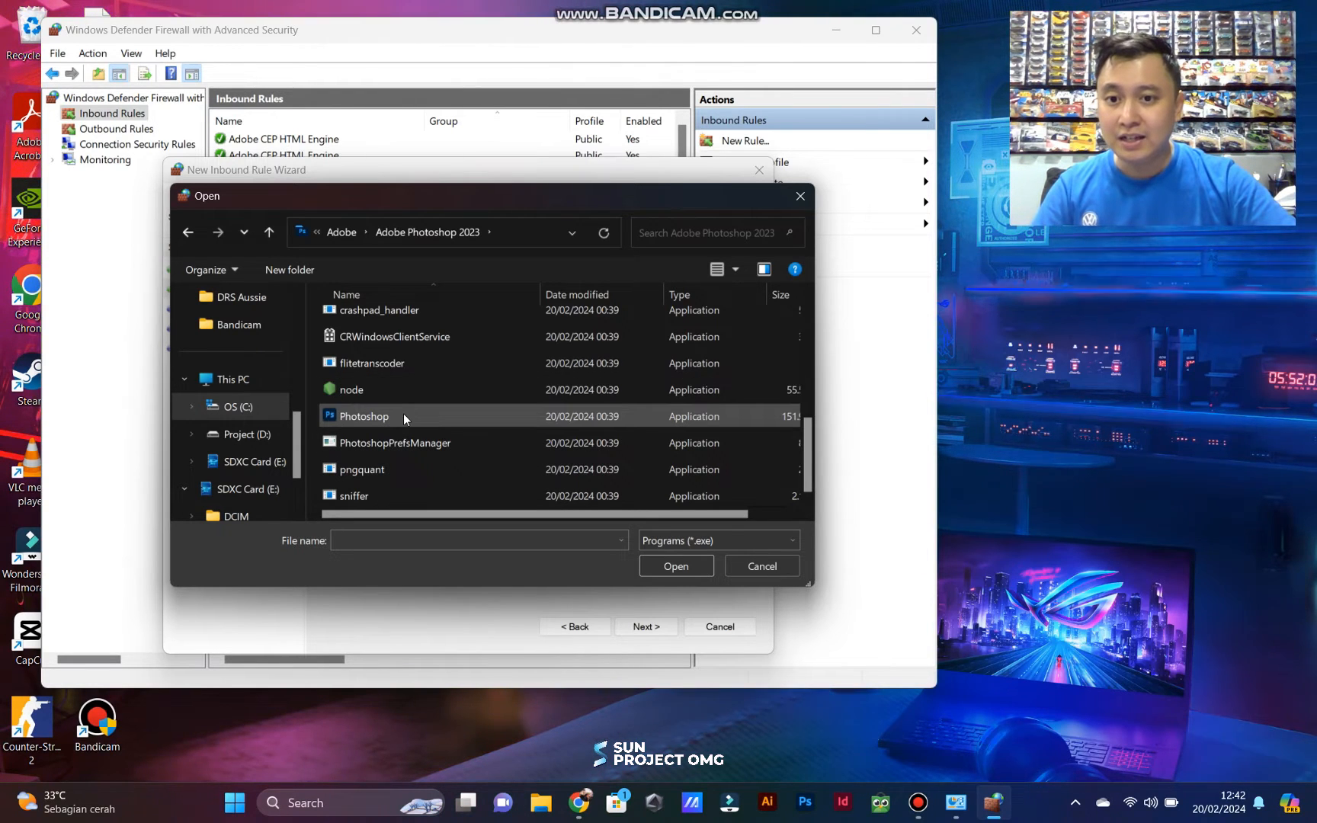
left_click_drag(415, 515, 371, 474)
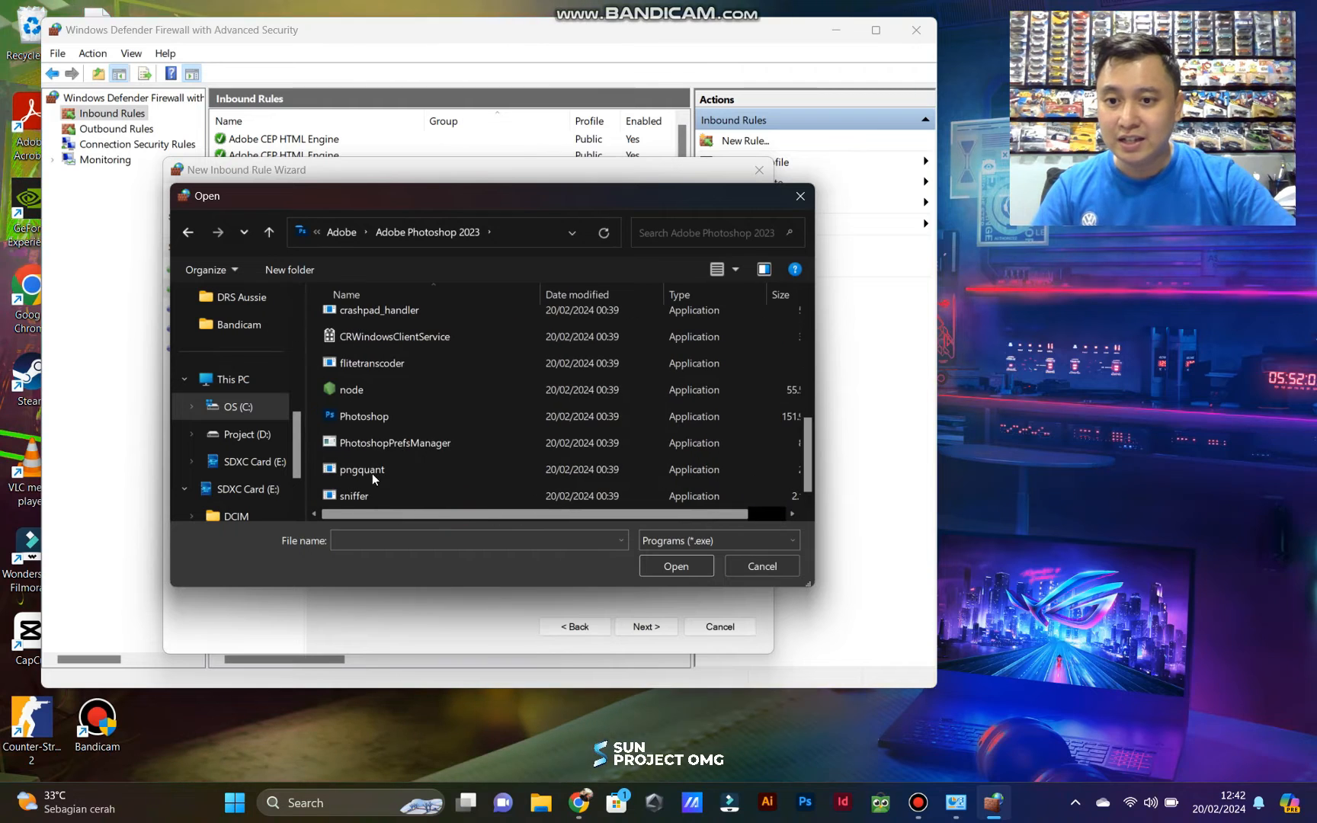
left_click(376, 415)
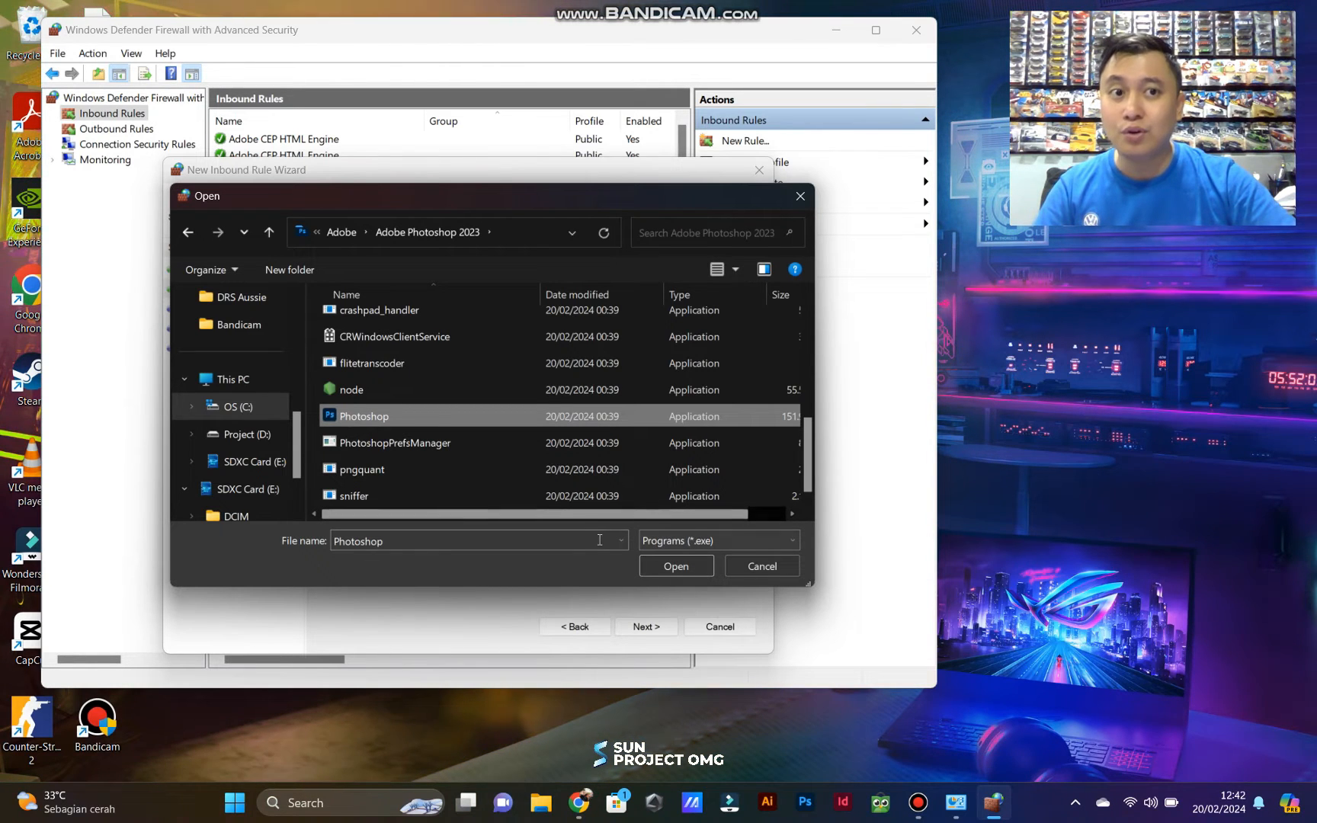
left_click(666, 566)
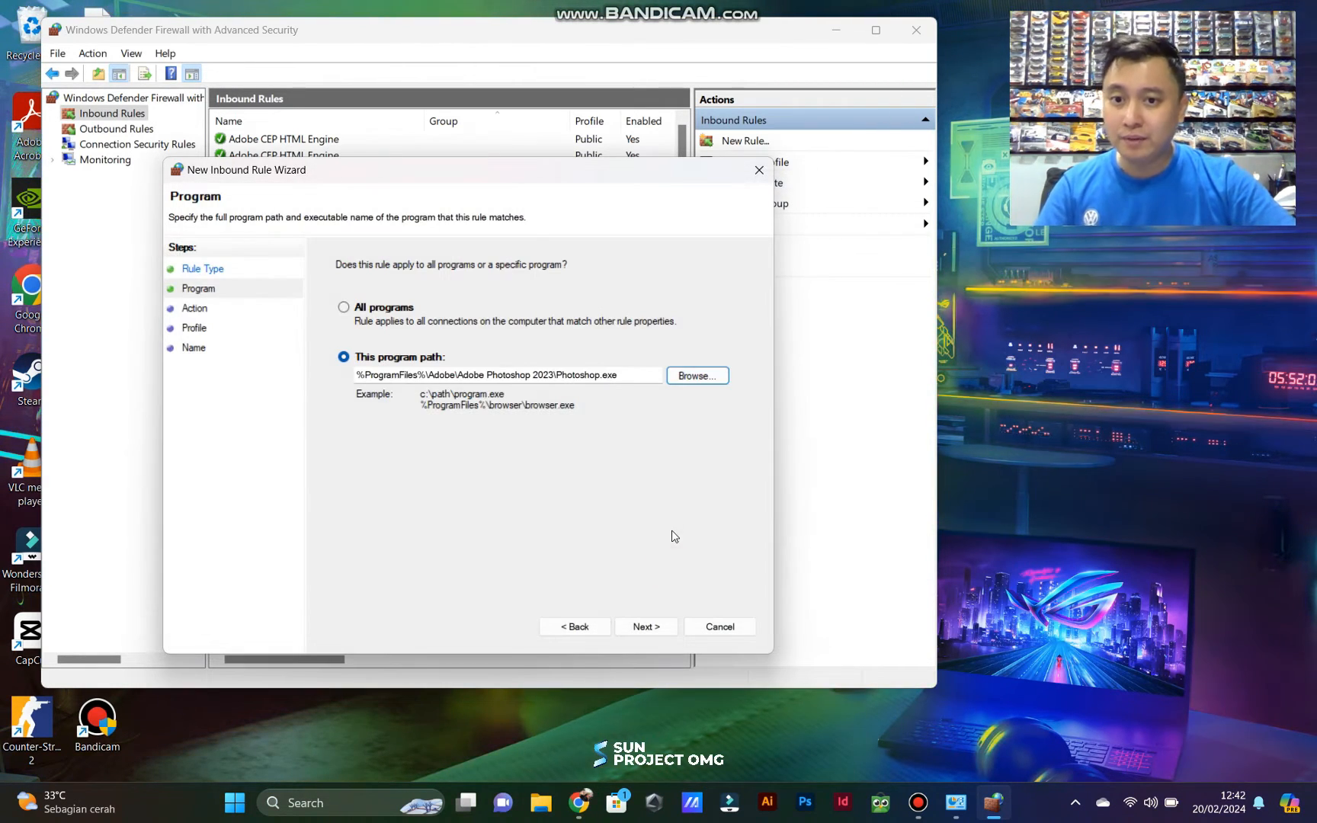
left_click(652, 619)
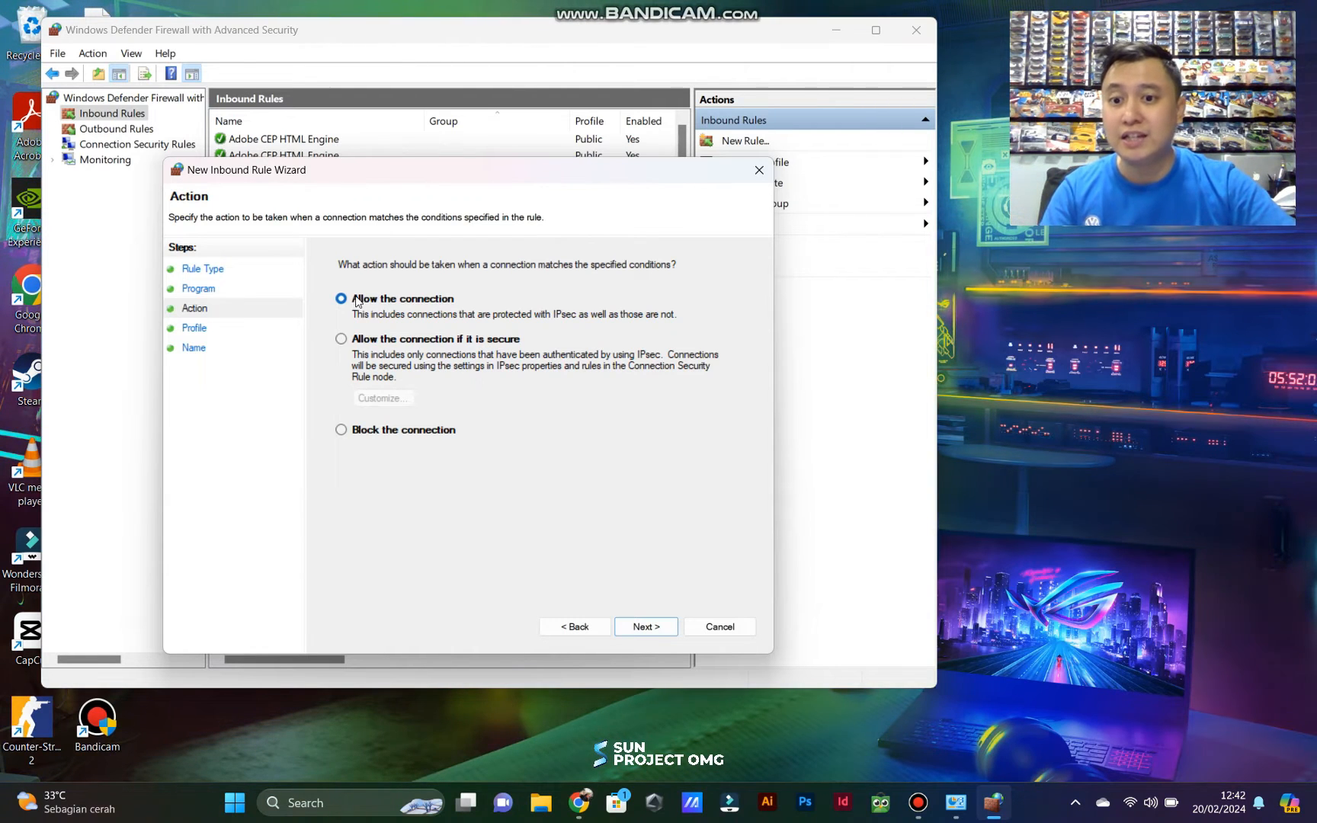
Step: Set the rule's action to Block the connection and apply it to the Domain, Private and Public profiles
left_click(370, 431)
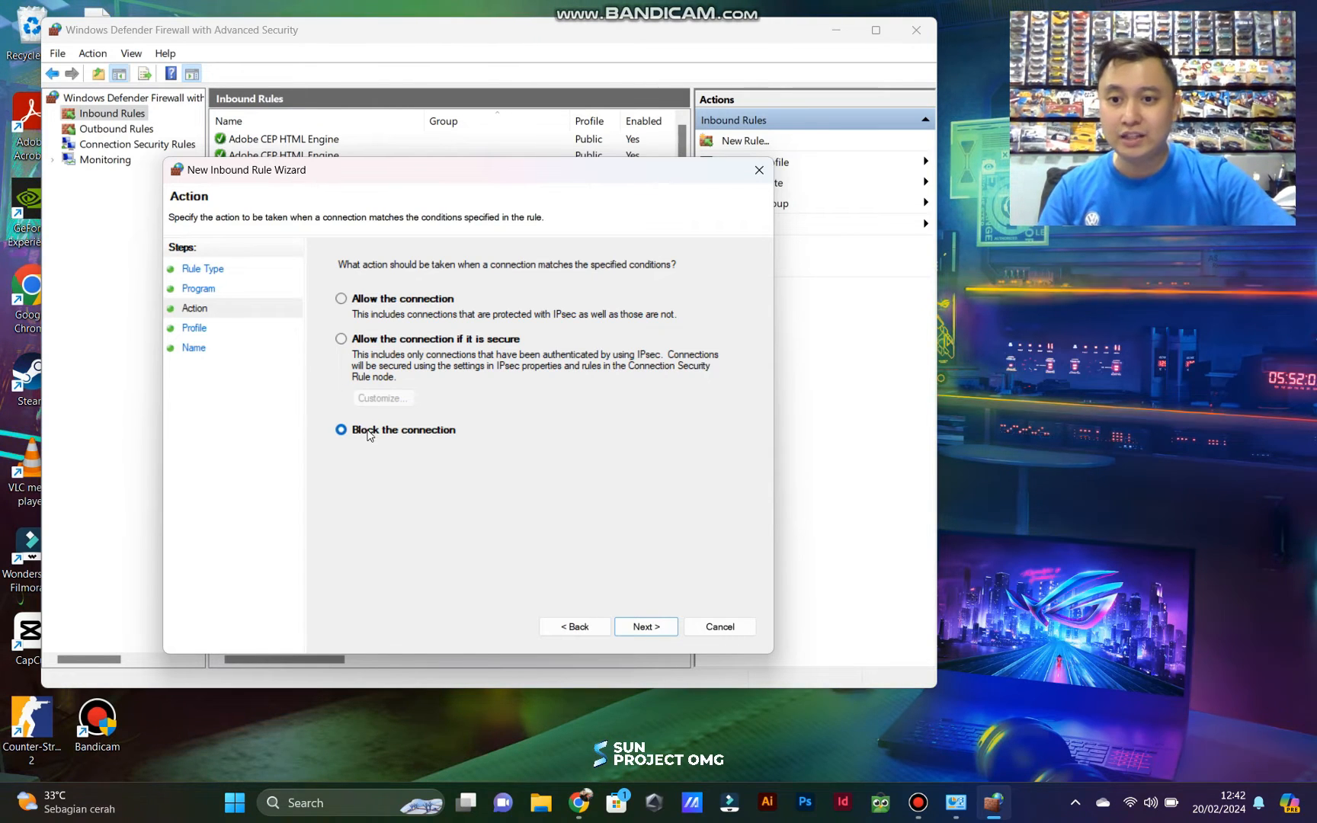
left_click(656, 628)
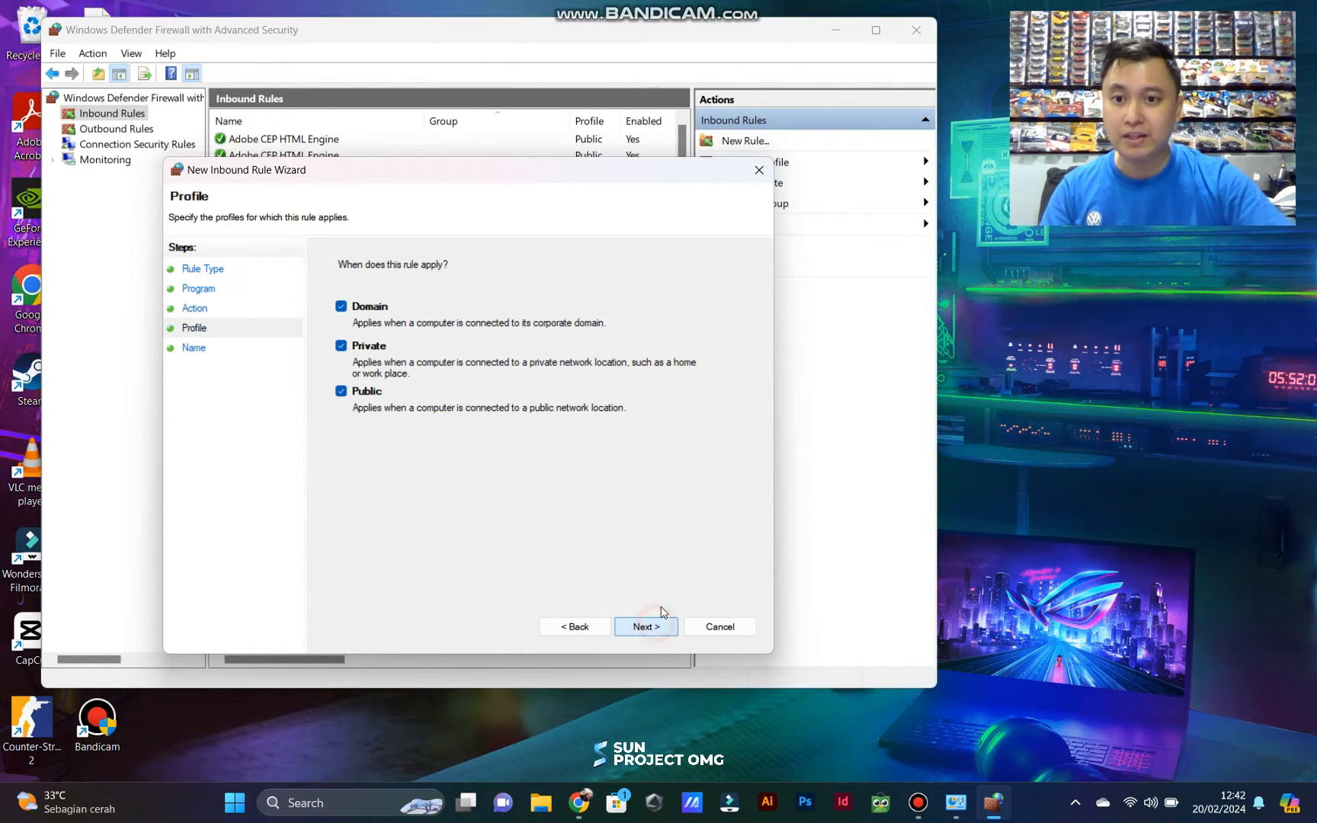
left_click(657, 626)
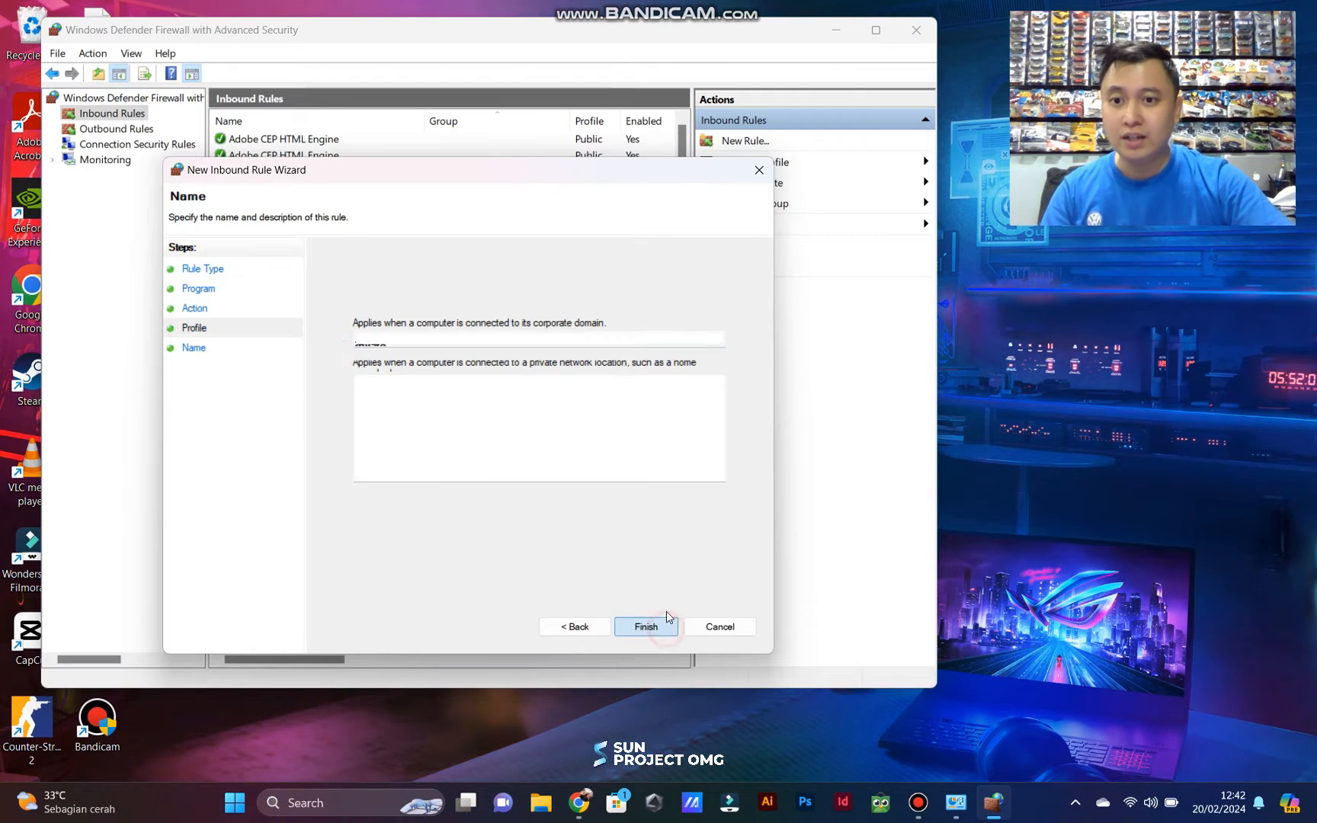
Step: Name the inbound rule Photoshop and finish creating it
type("P")
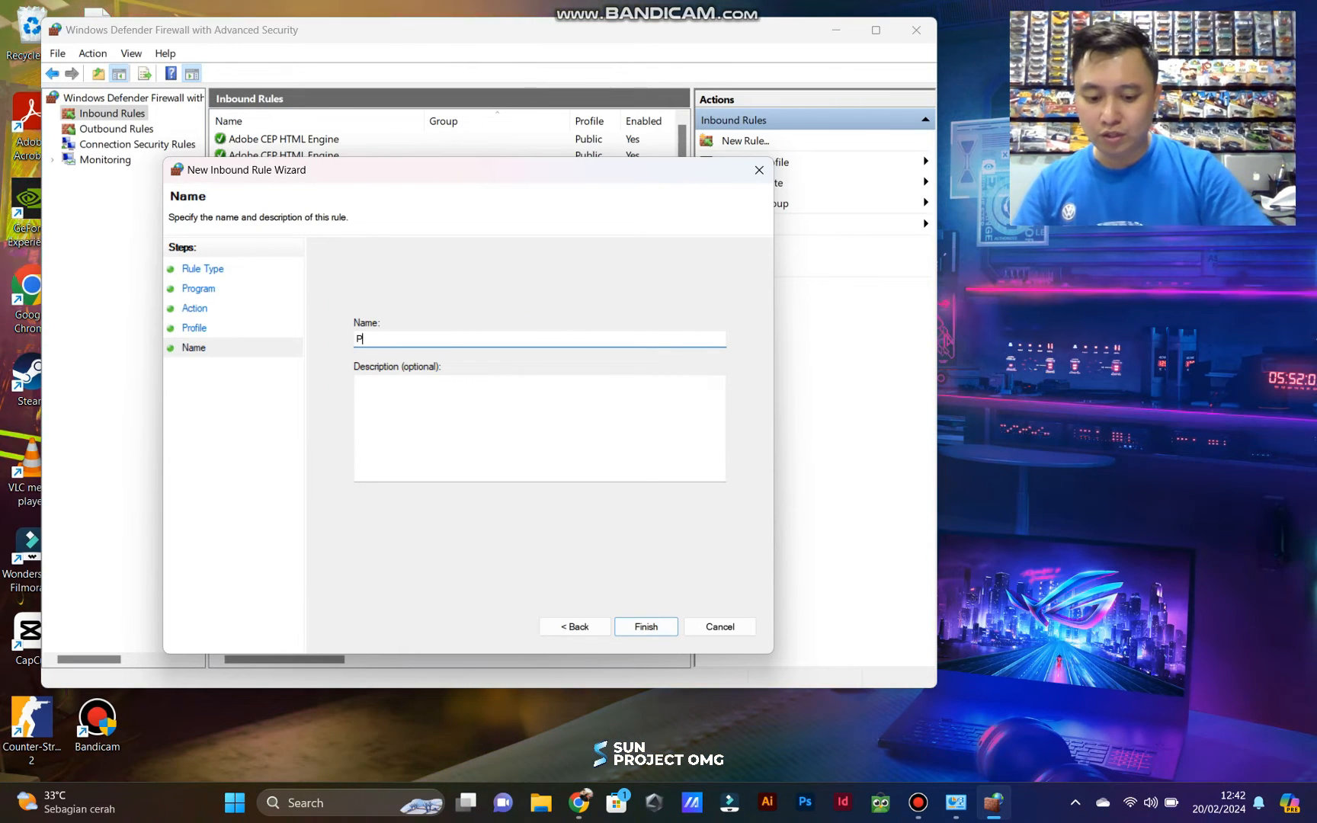
type("hotoshop")
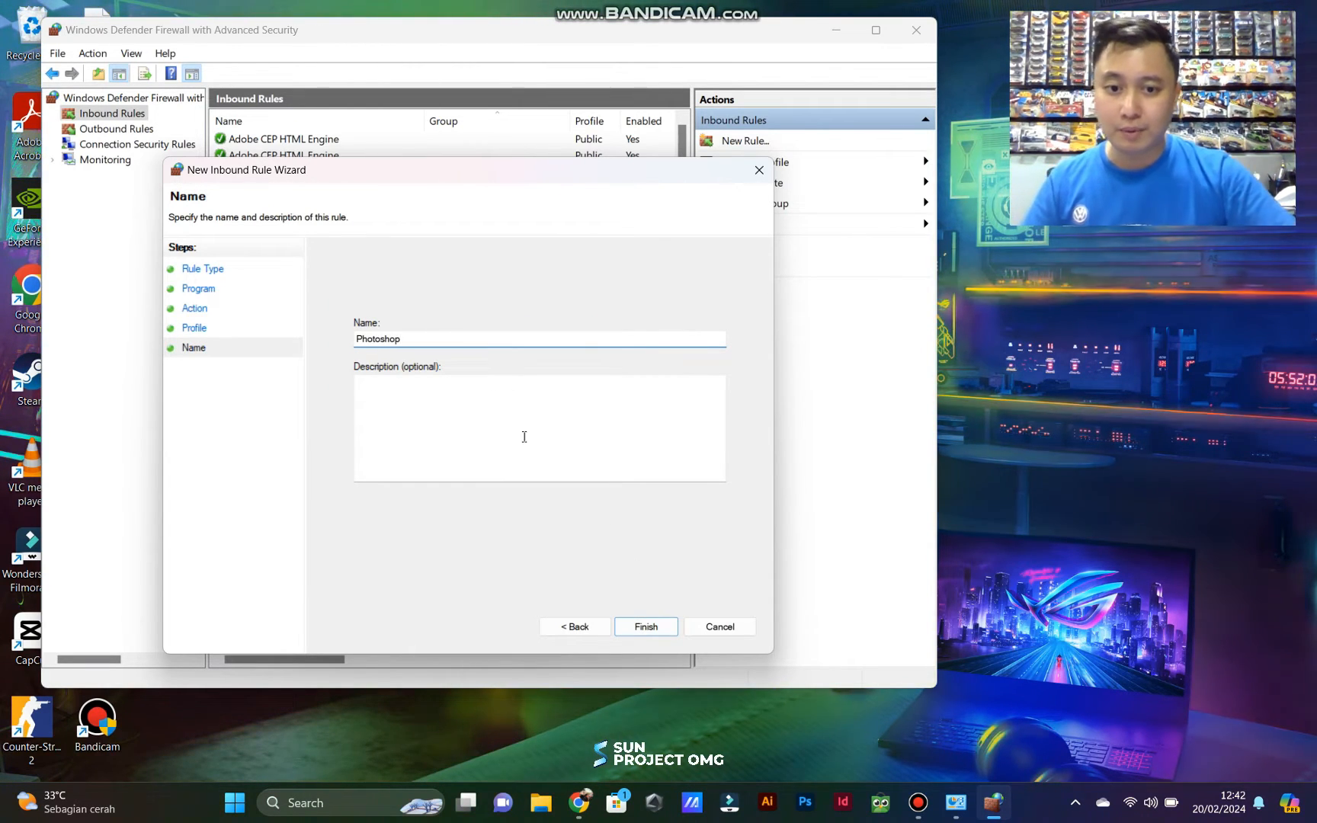
left_click(646, 627)
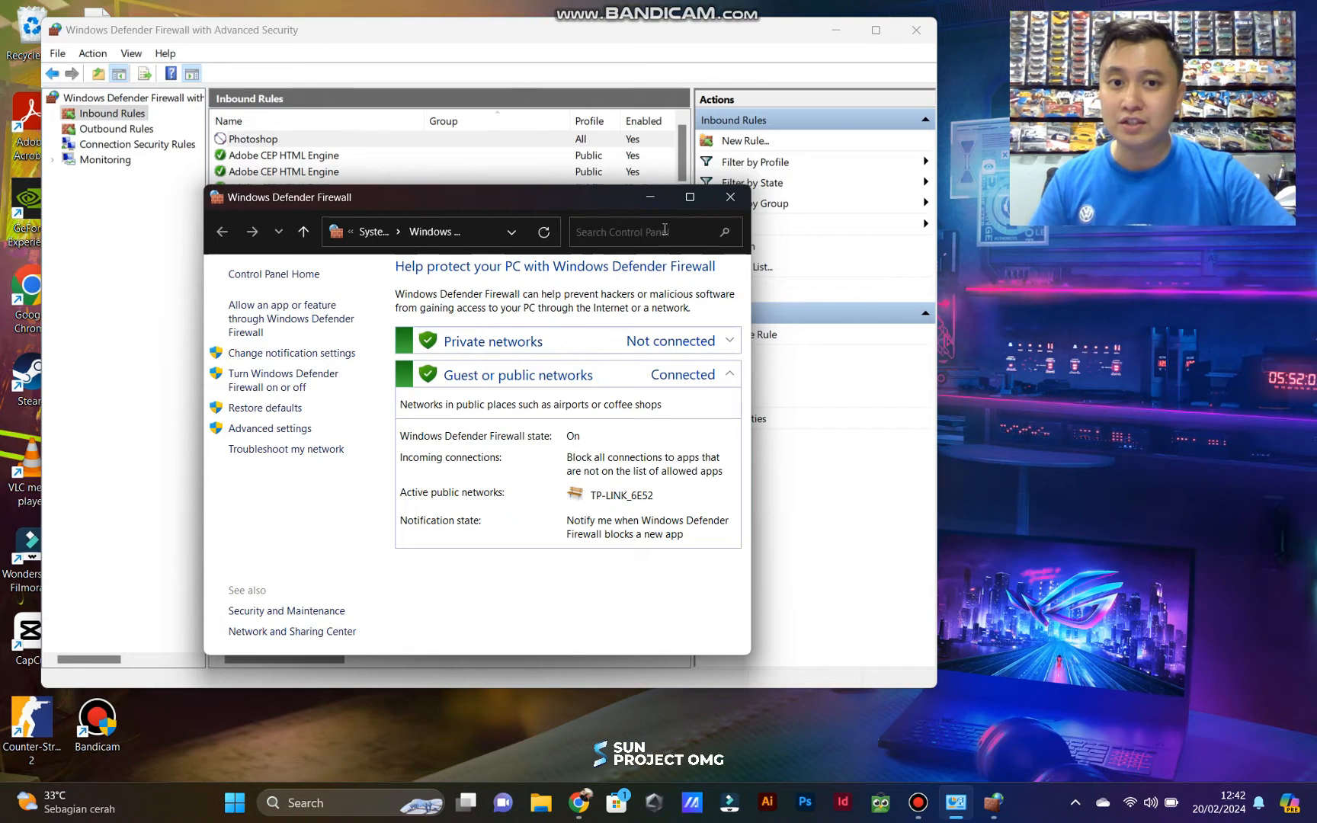
Step: Close the basic Windows Defender Firewall window and select the Photoshop rule in the inbound rules list
left_click(730, 196)
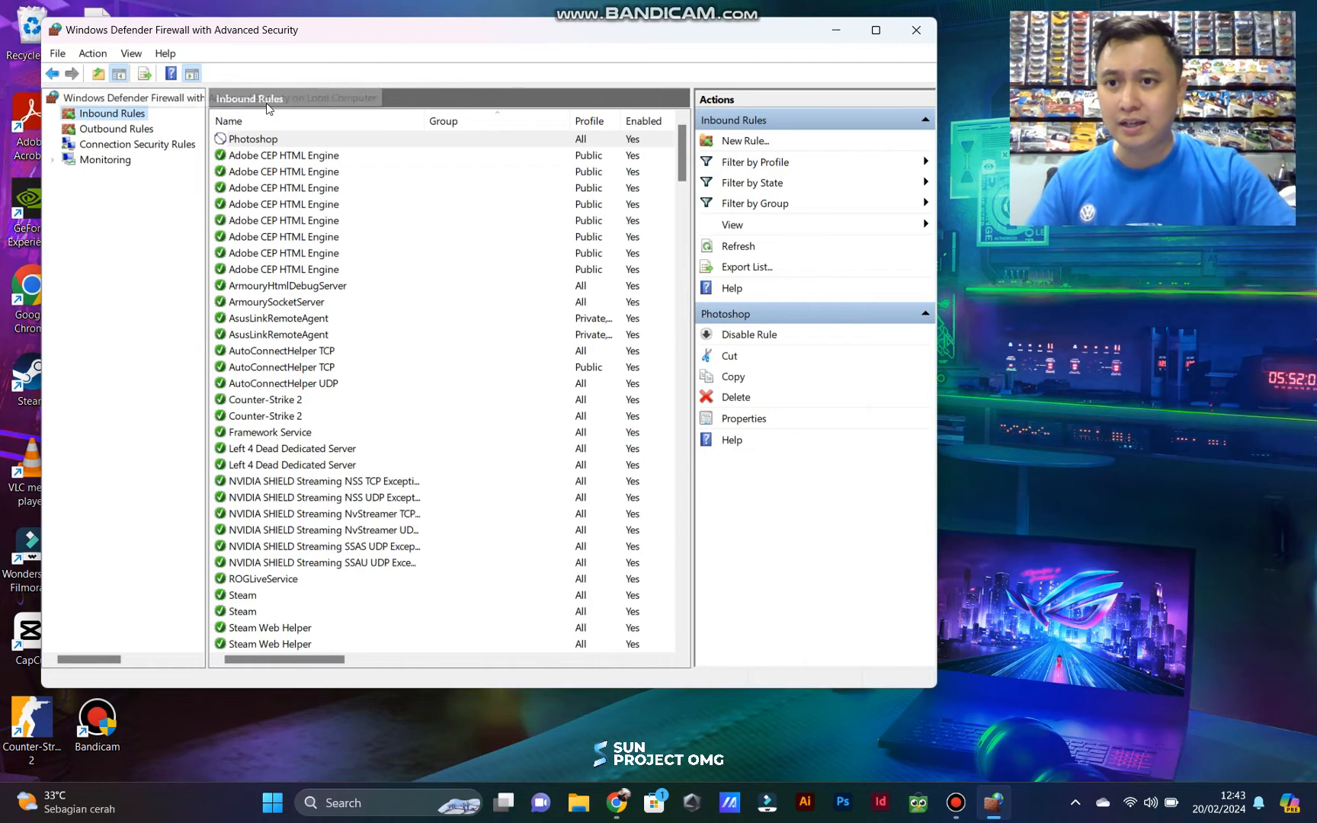
left_click(274, 136)
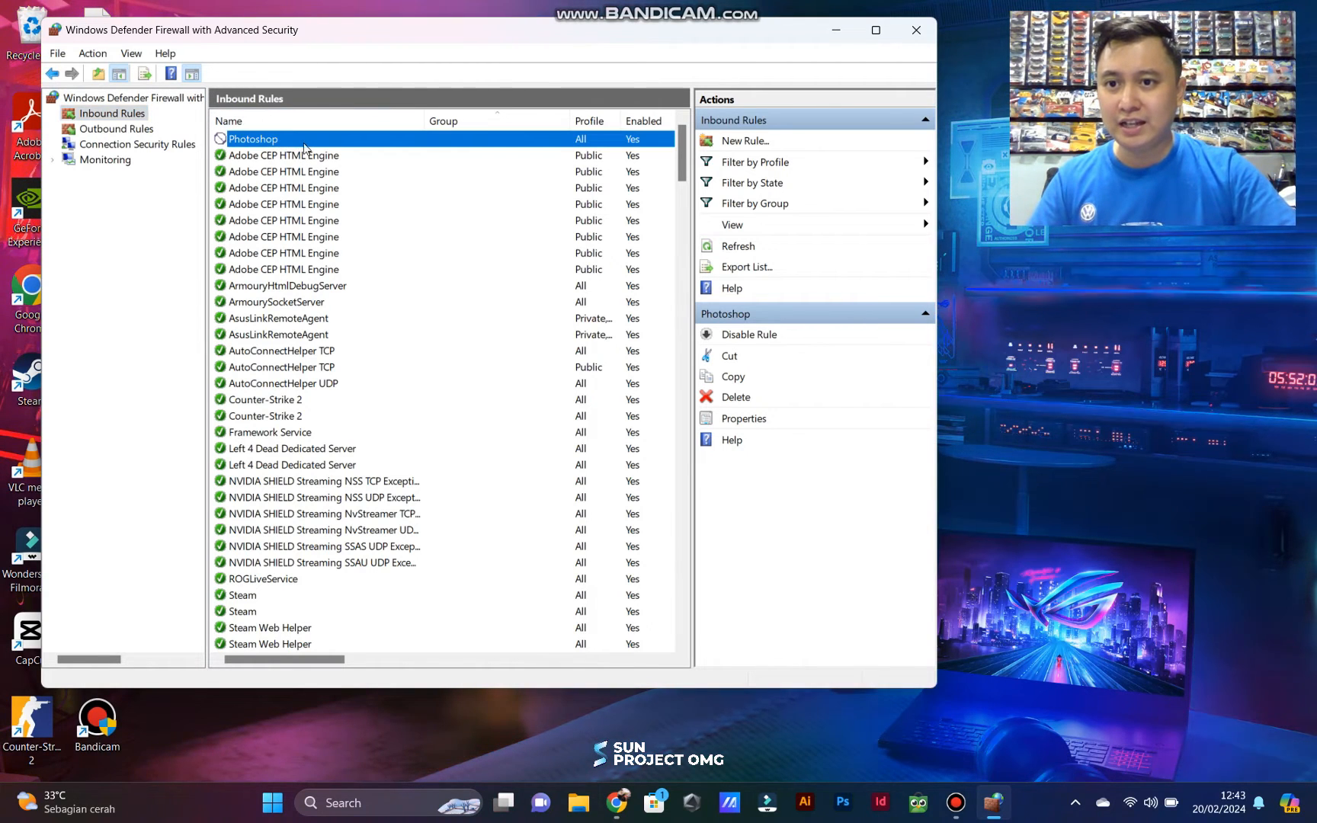
Step: Review the General properties of the Photoshop inbound rule and close them
right_click(305, 140)
left_click(360, 241)
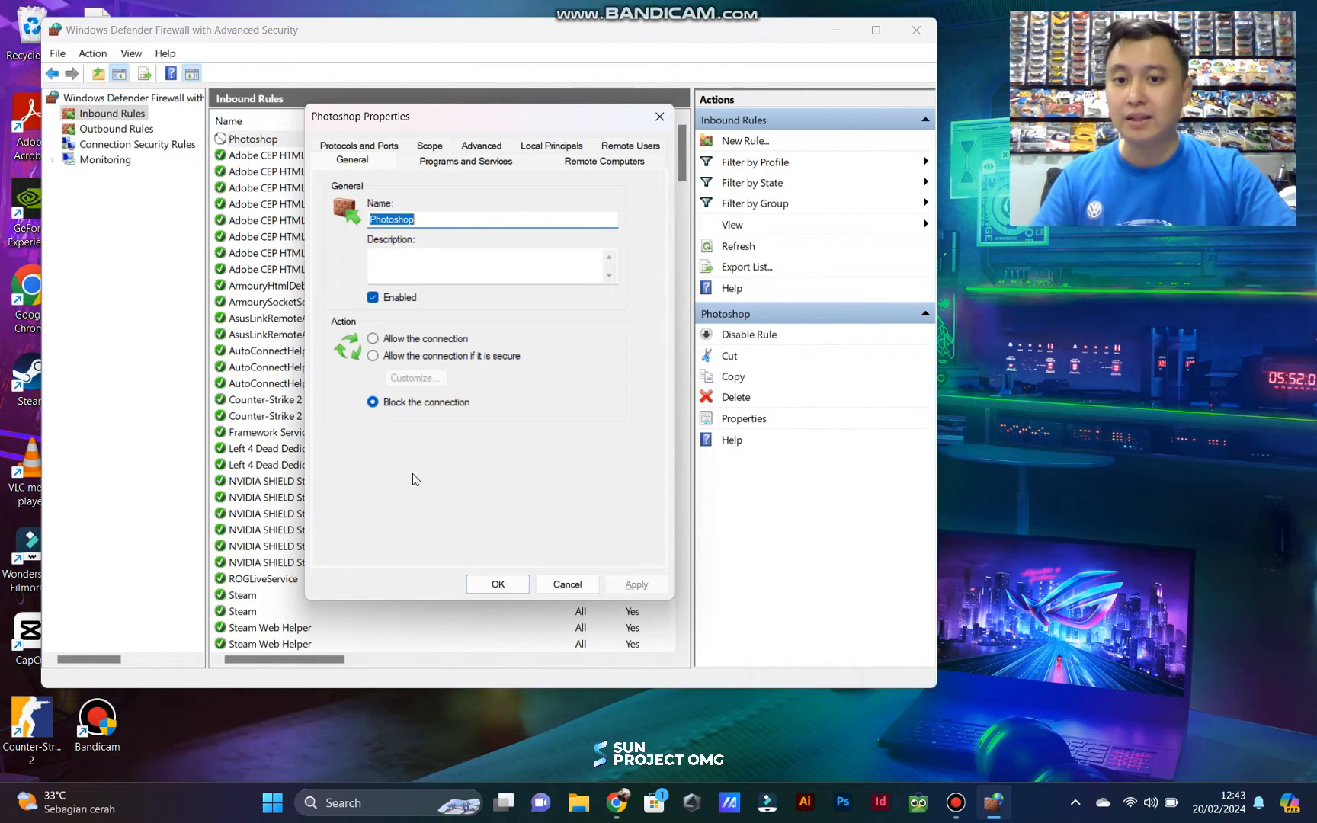
left_click(498, 584)
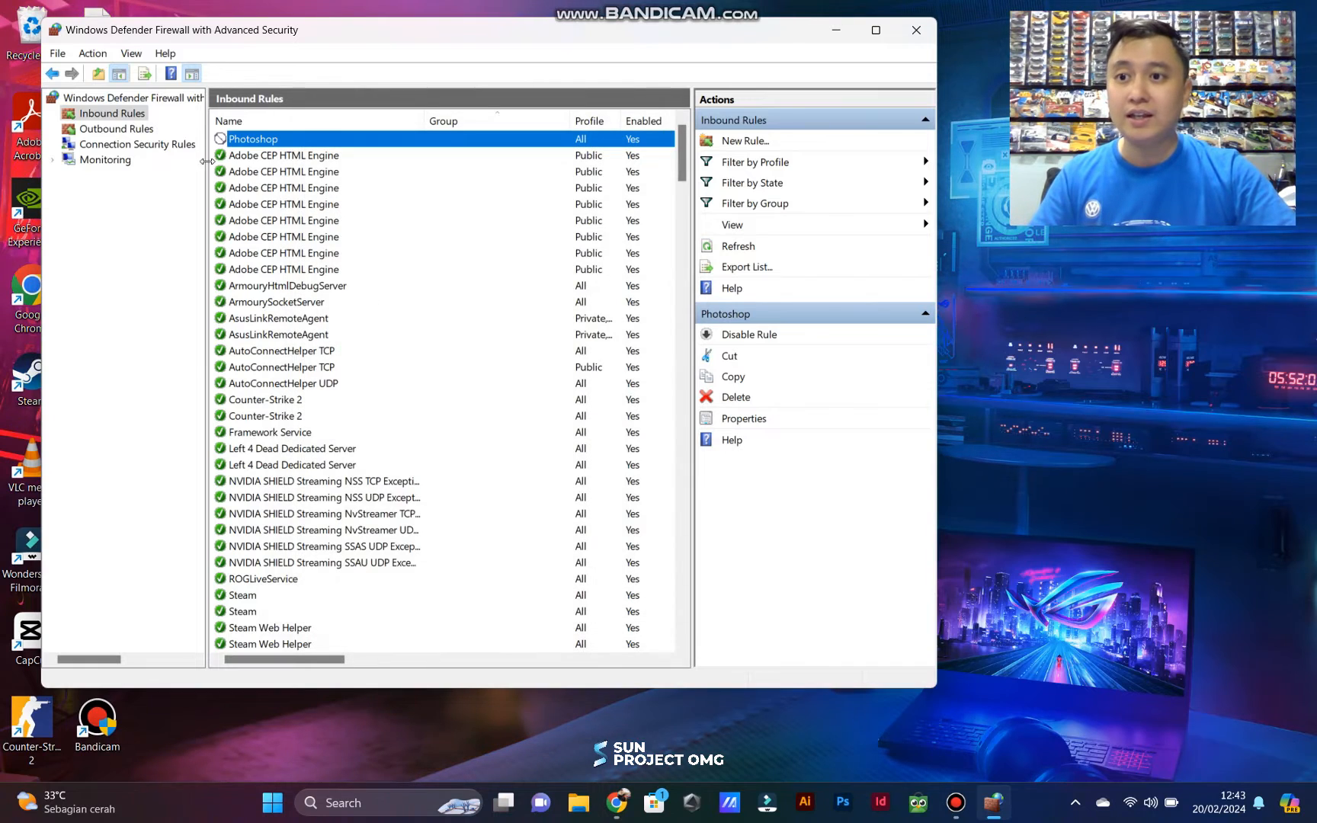
Step: Start a new outbound Program rule with its path set to Photoshop.exe in the Adobe Photoshop 2023 folder
left_click(115, 129)
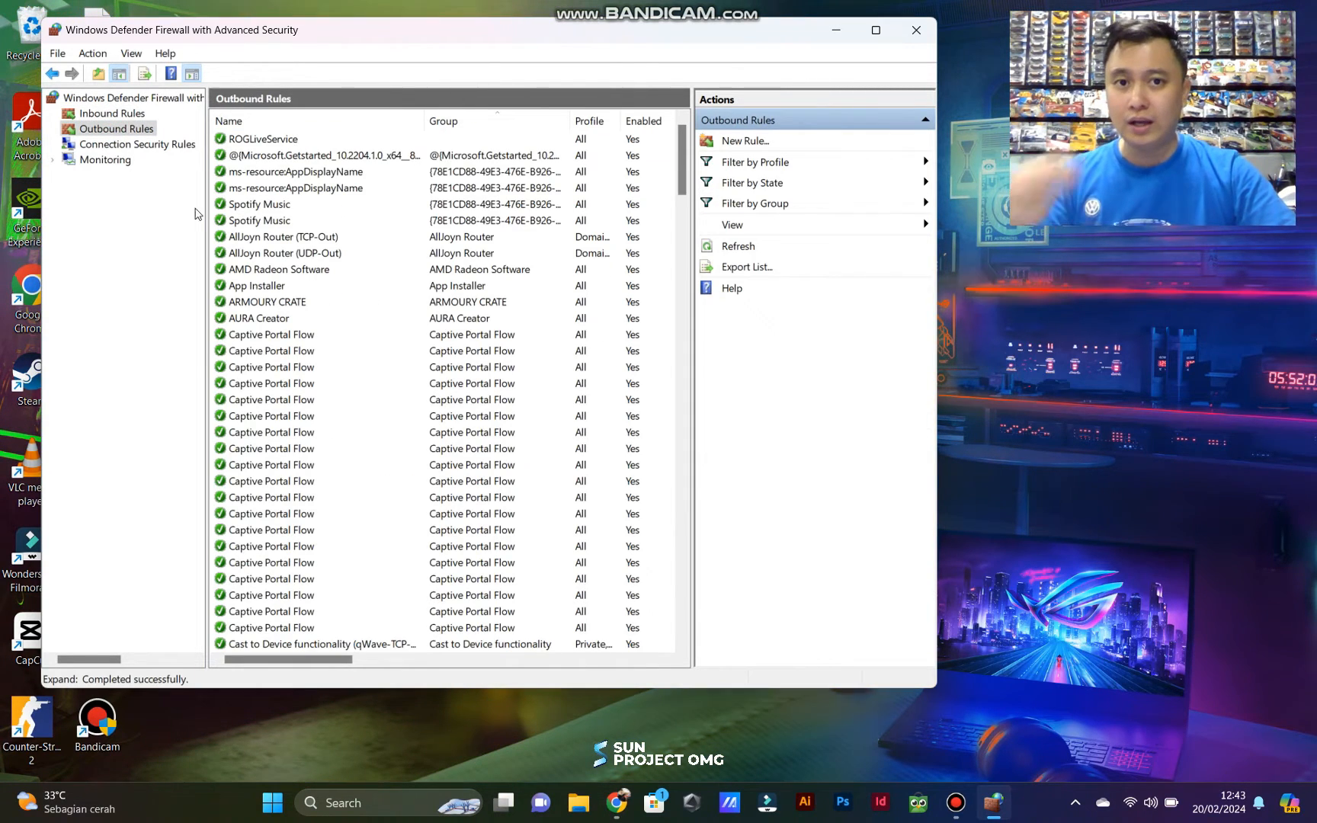
left_click(731, 141)
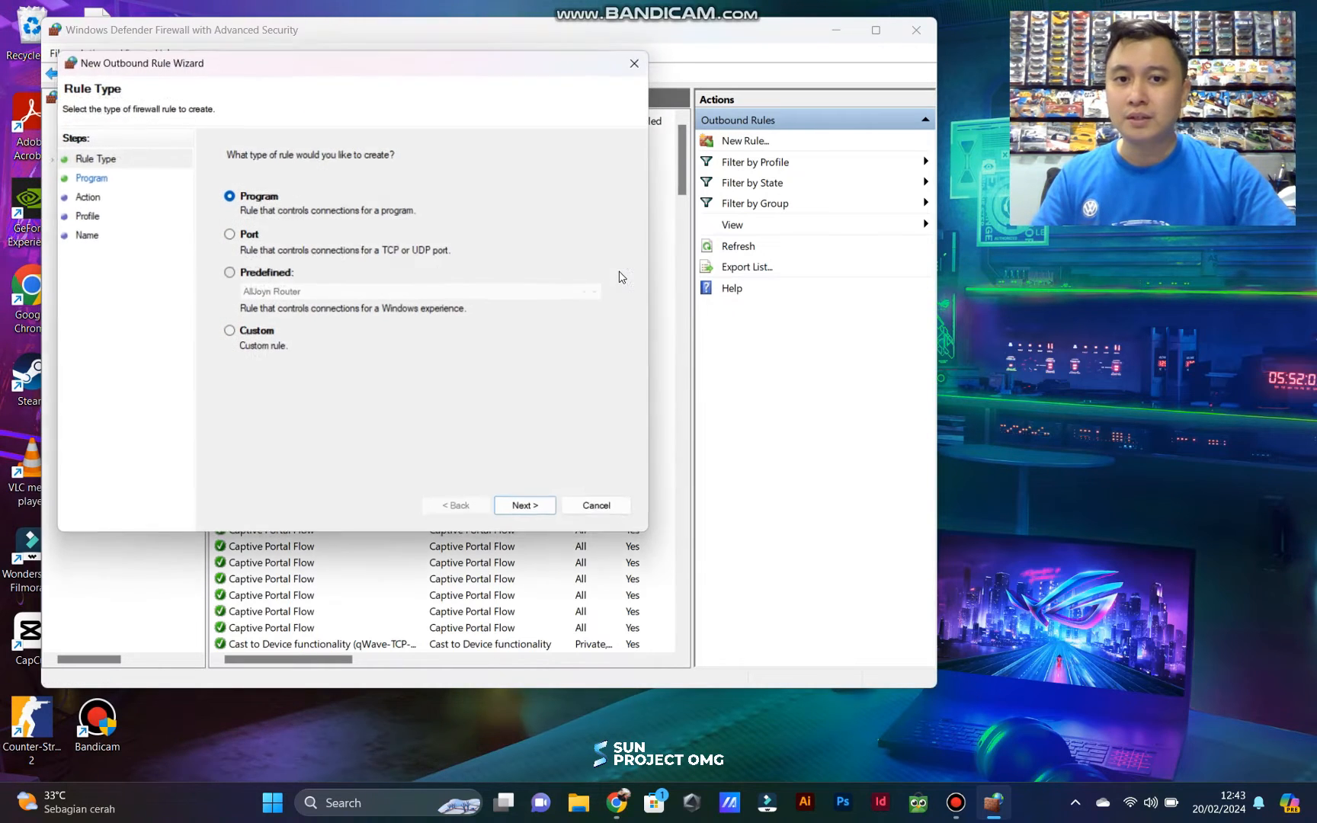
left_click(527, 517)
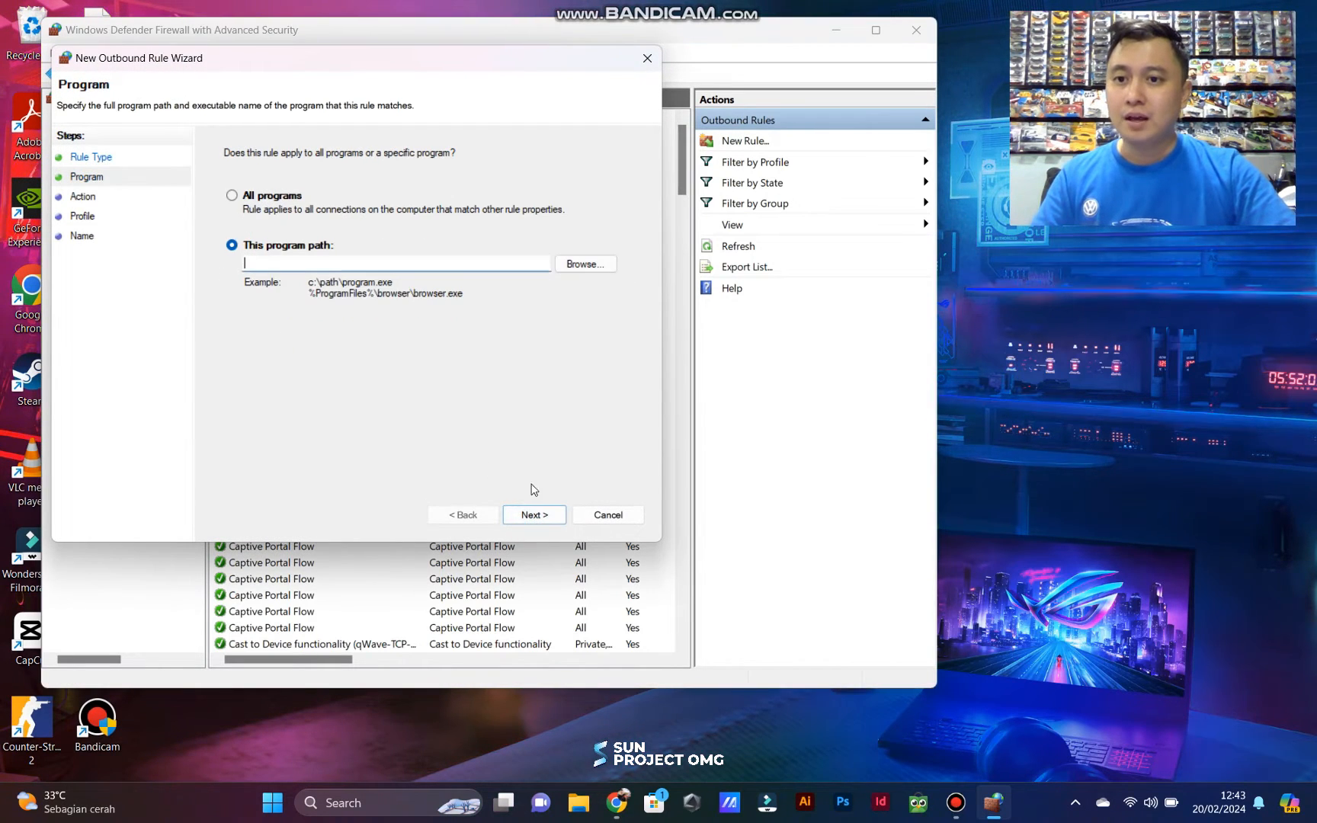
left_click(576, 265)
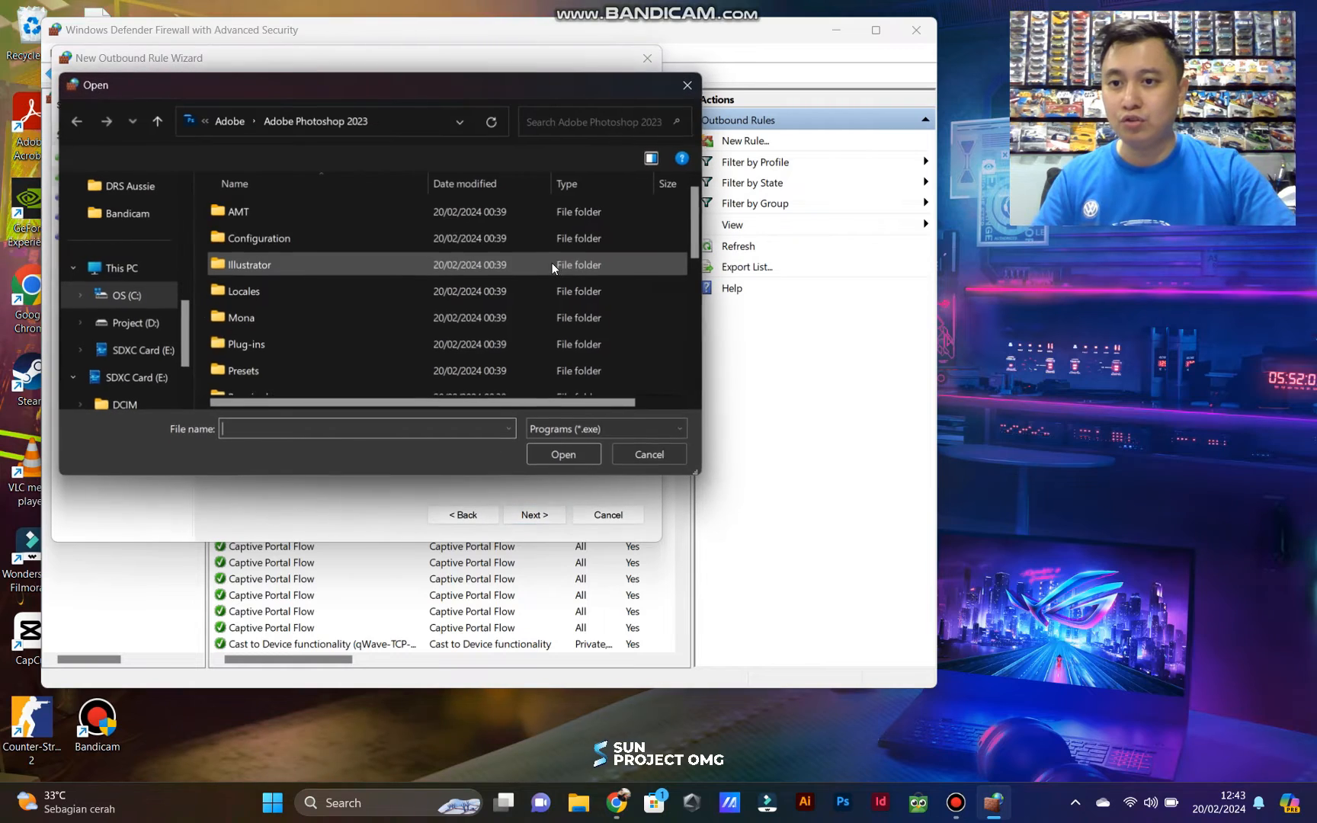
scroll(346, 312, "down", 5)
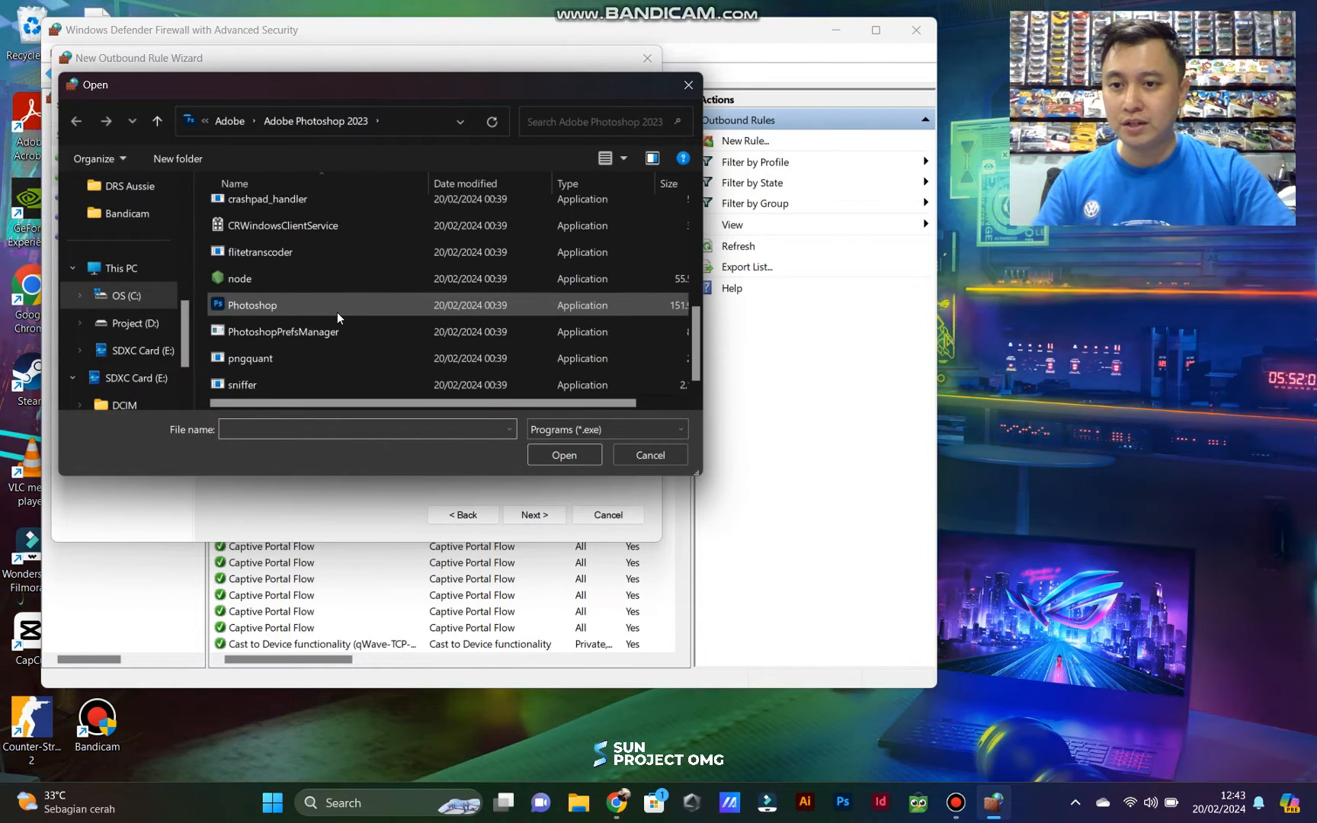
left_click(314, 304)
left_click(561, 453)
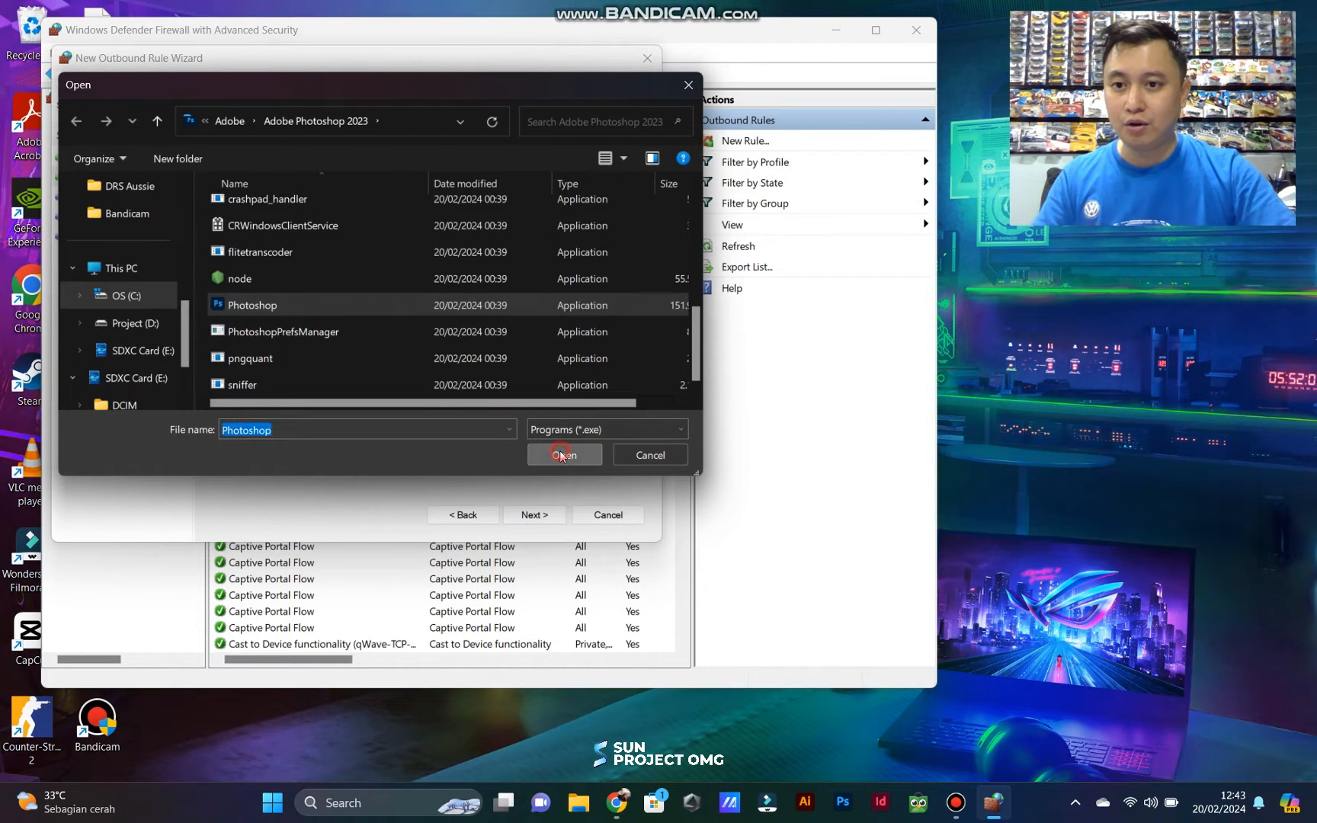
Step: Set the outbound rule to block the connection on the Domain, Private and Public profiles, and name it Photoshop
left_click(534, 514)
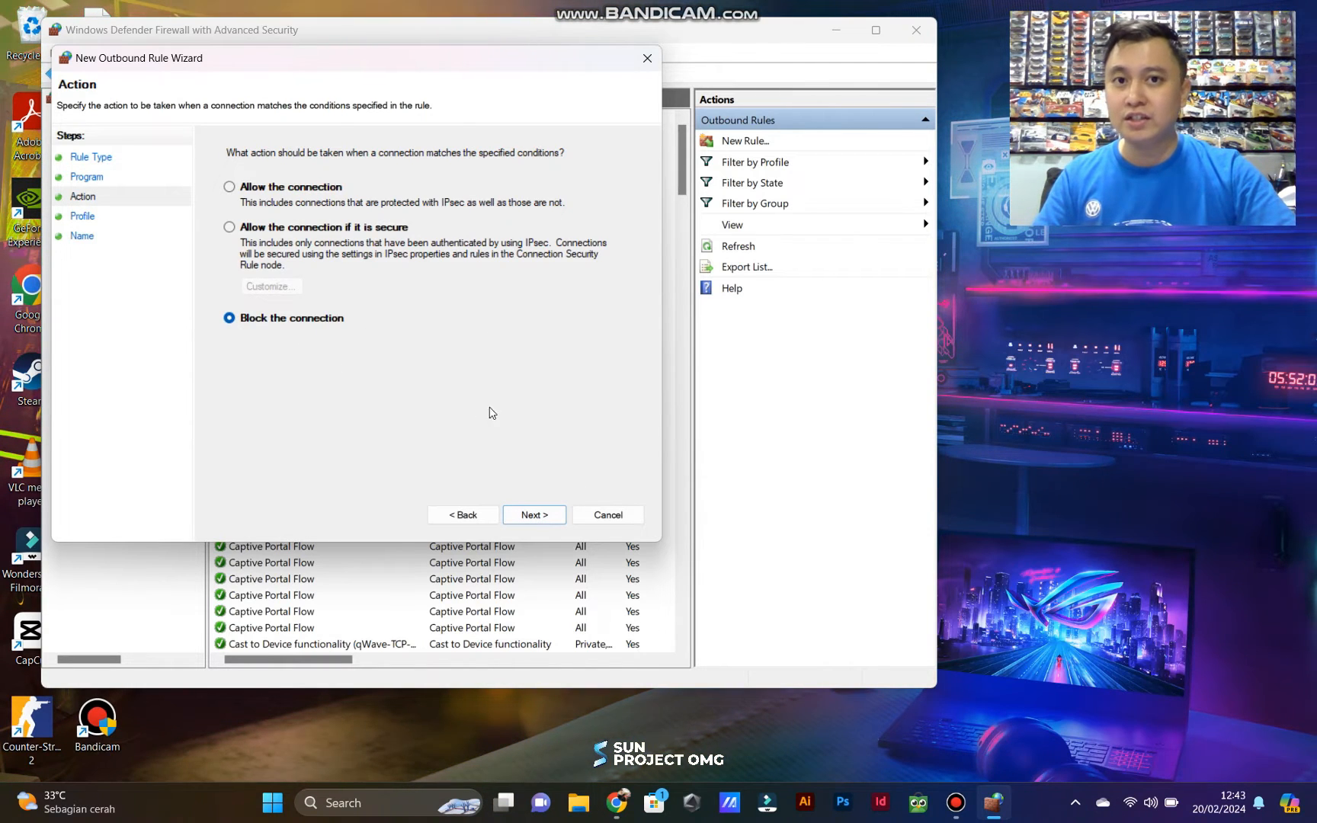
left_click(534, 516)
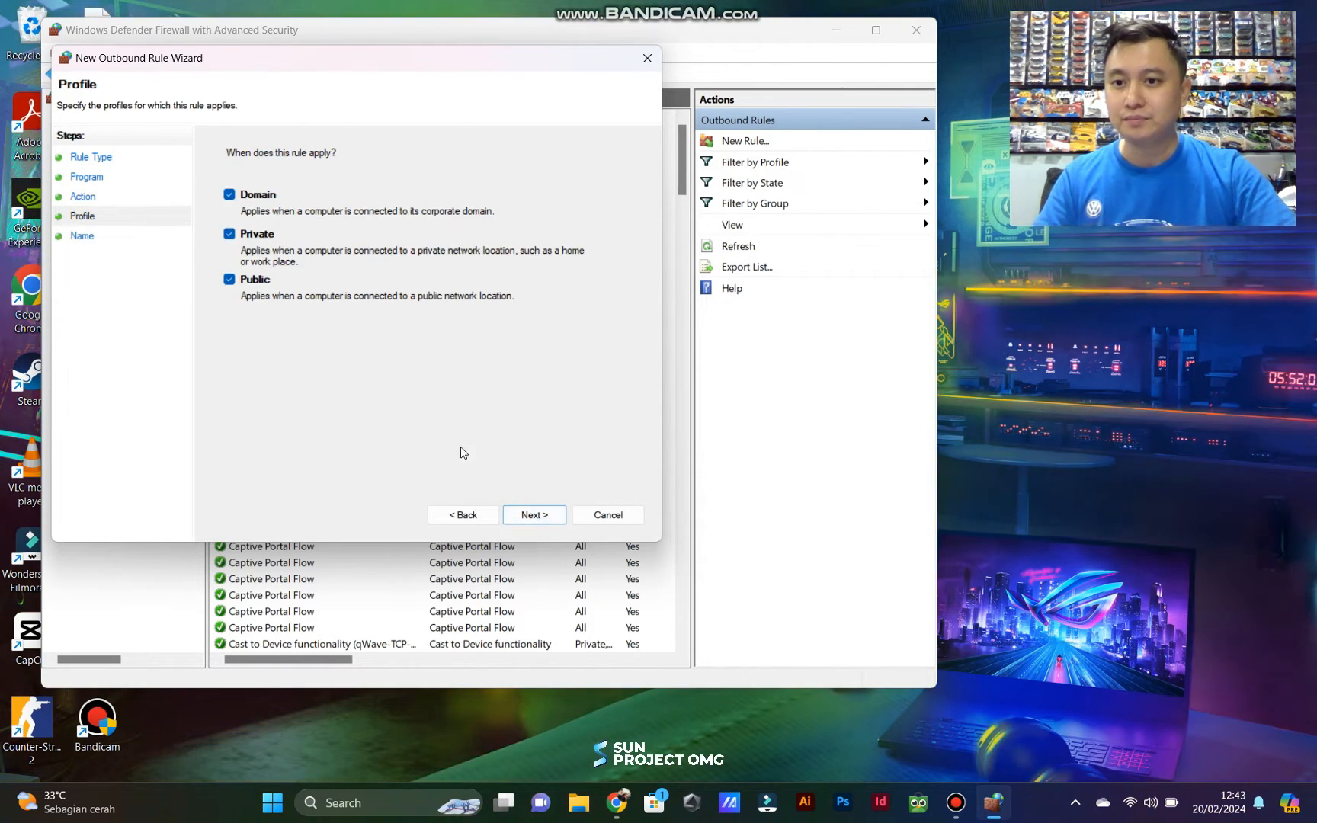
left_click(533, 514)
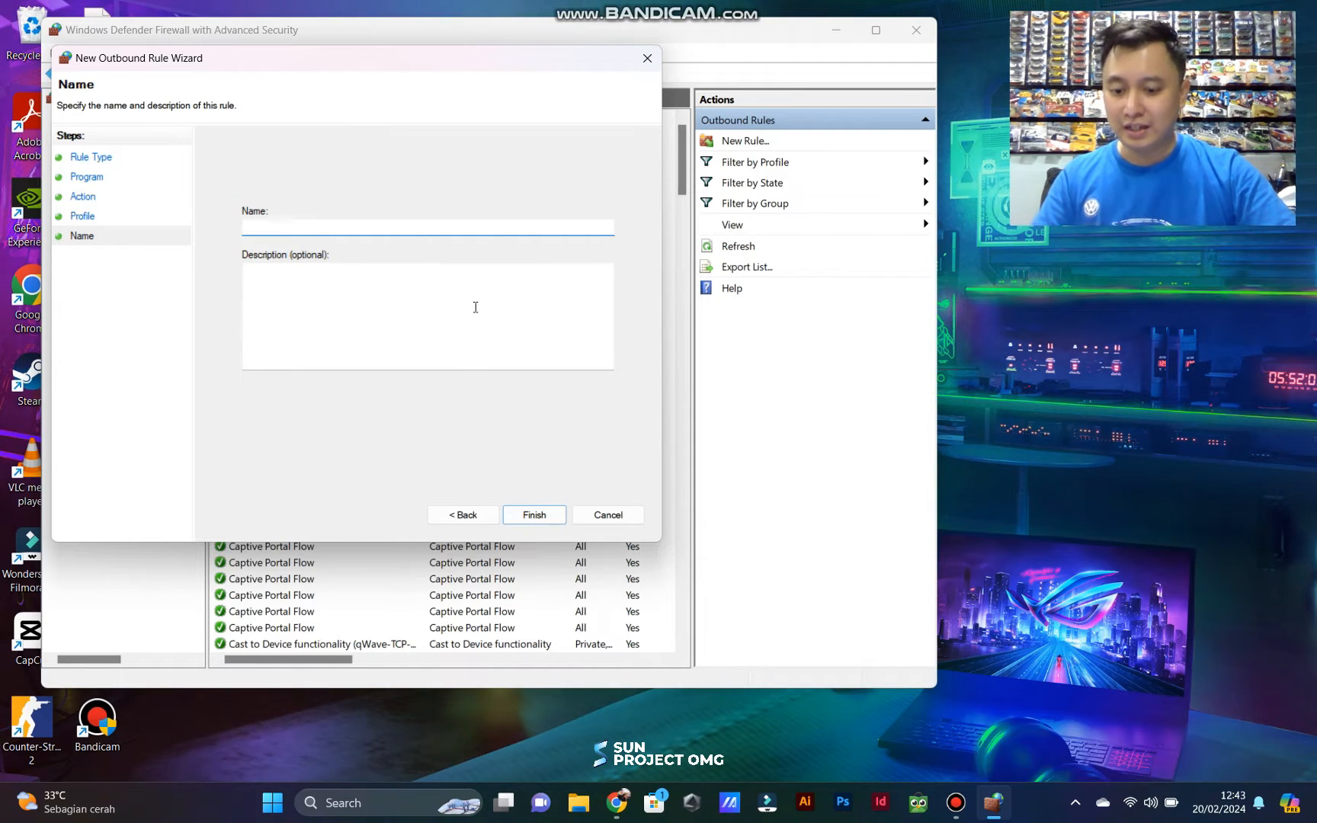
type("Photoshop")
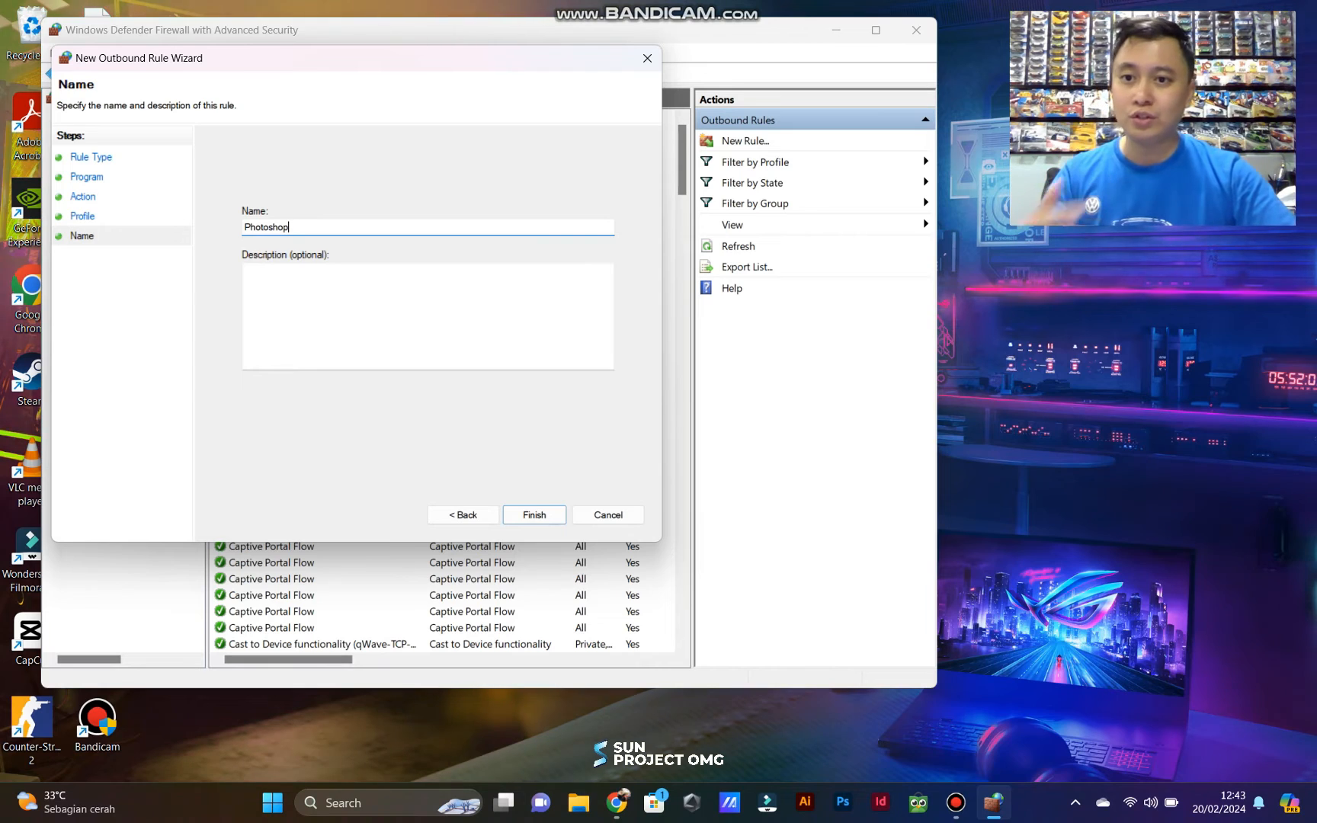
left_click(544, 517)
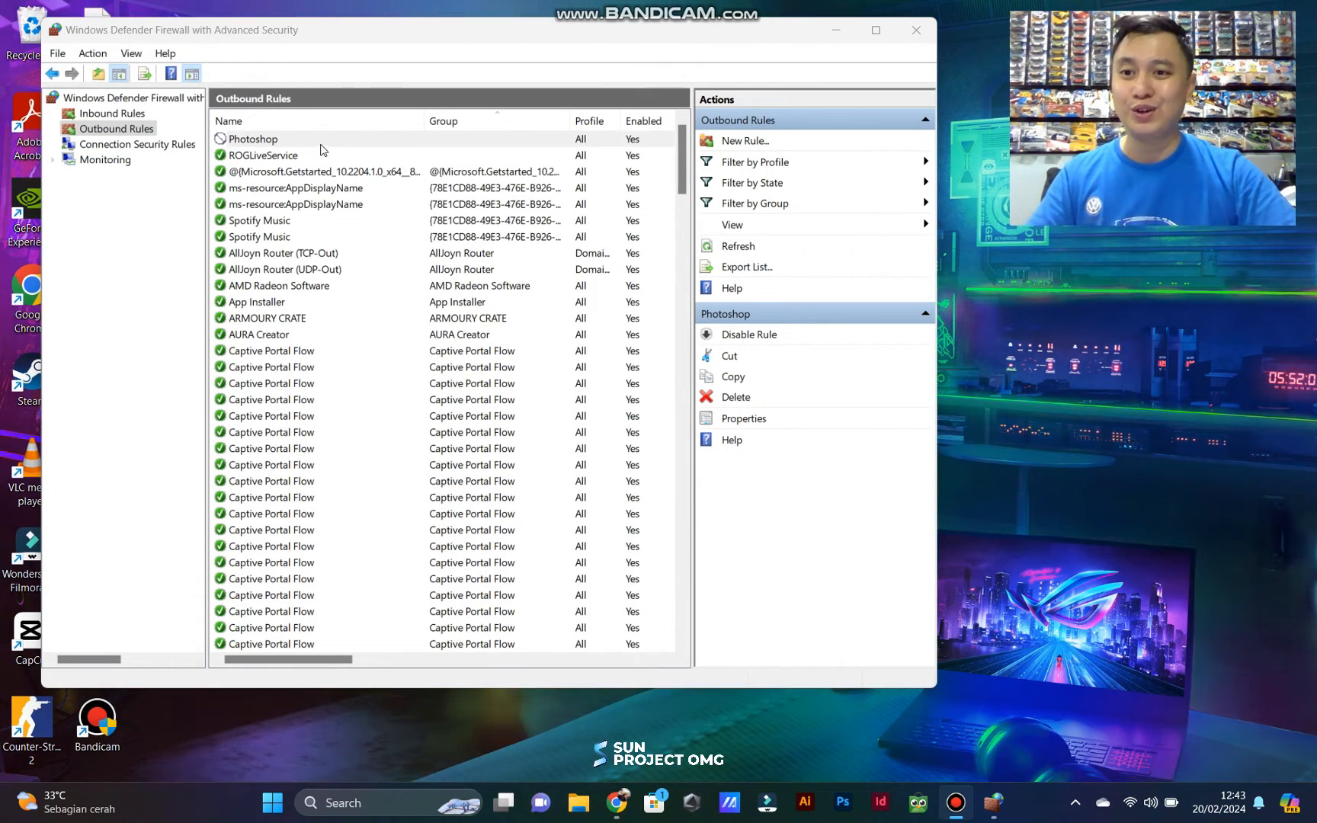
Step: Review the General properties of the Photoshop outbound rule and close them
left_click(261, 140)
right_click(260, 144)
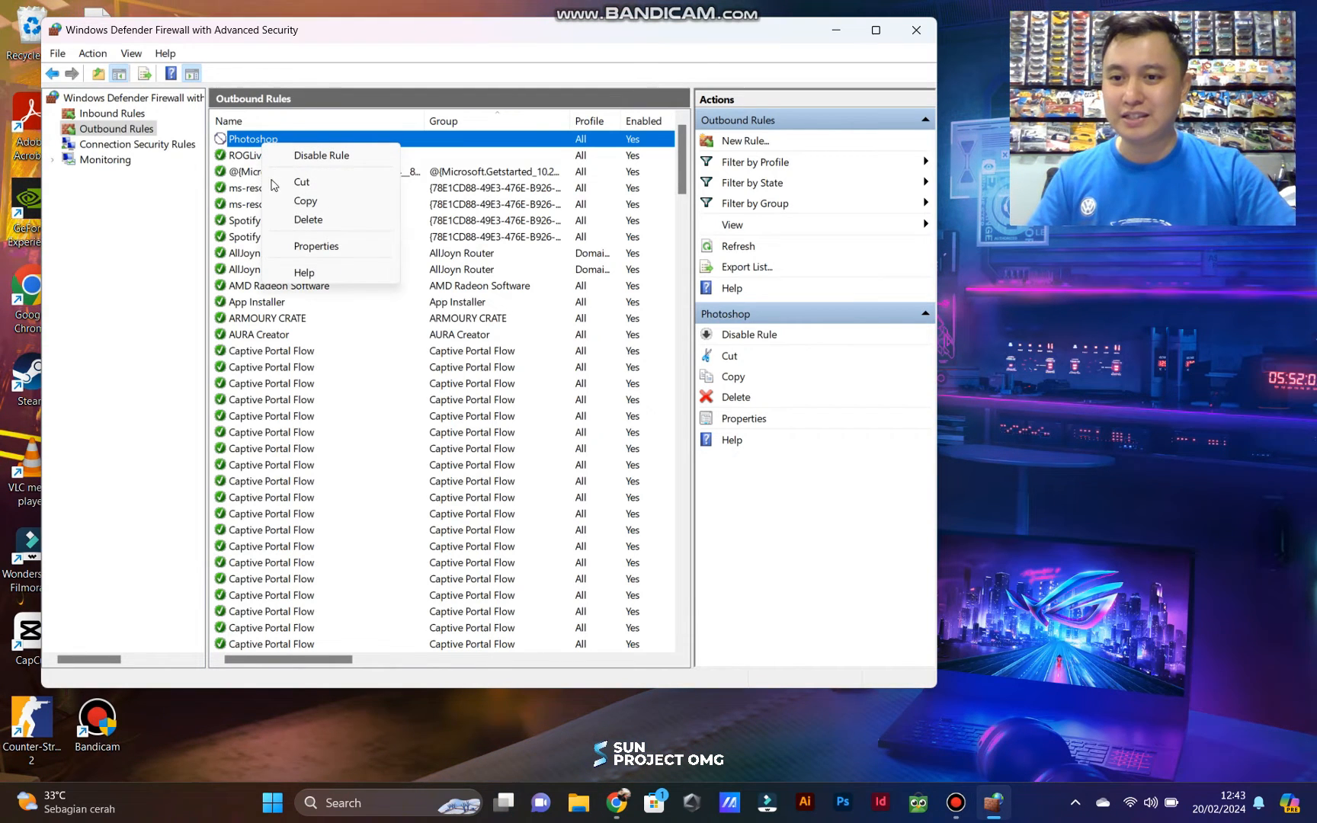
left_click(318, 255)
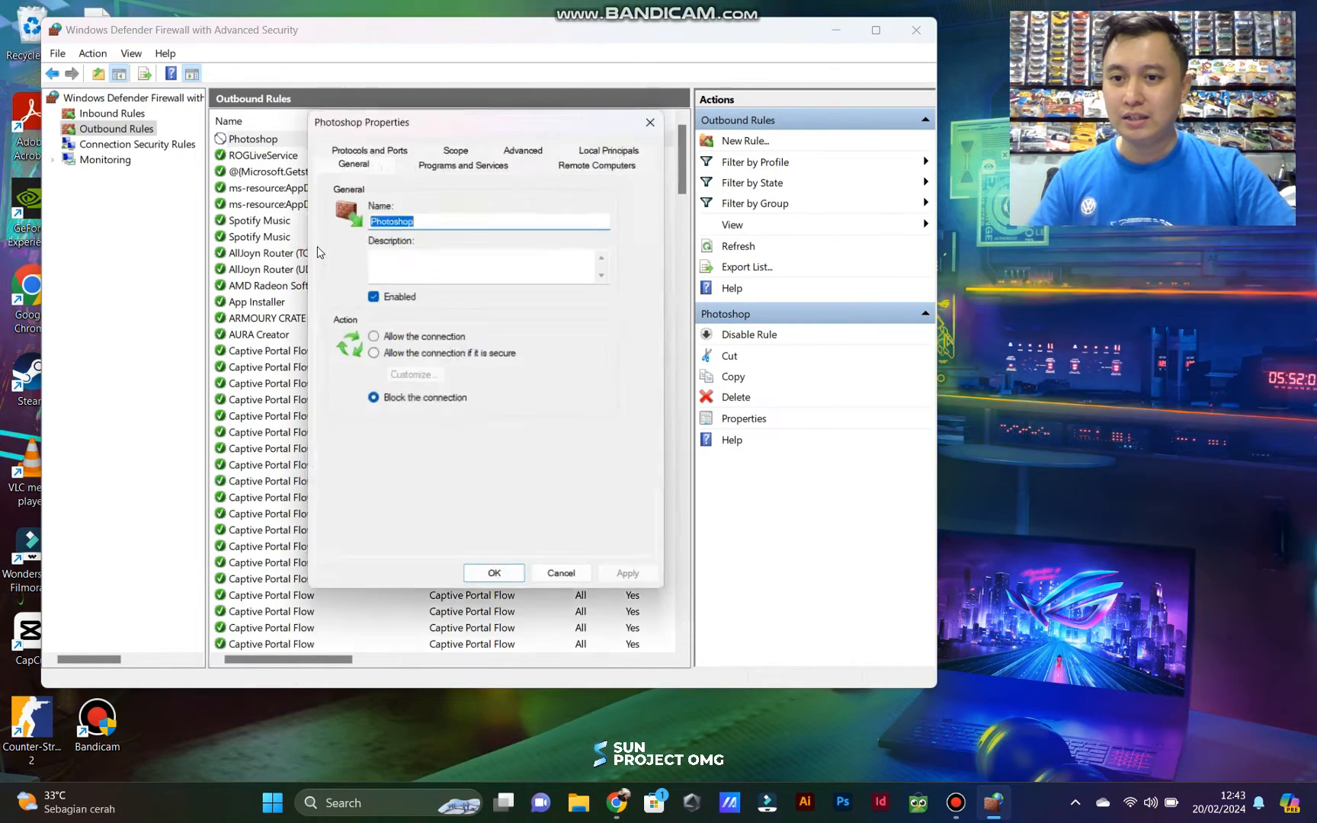
left_click(497, 583)
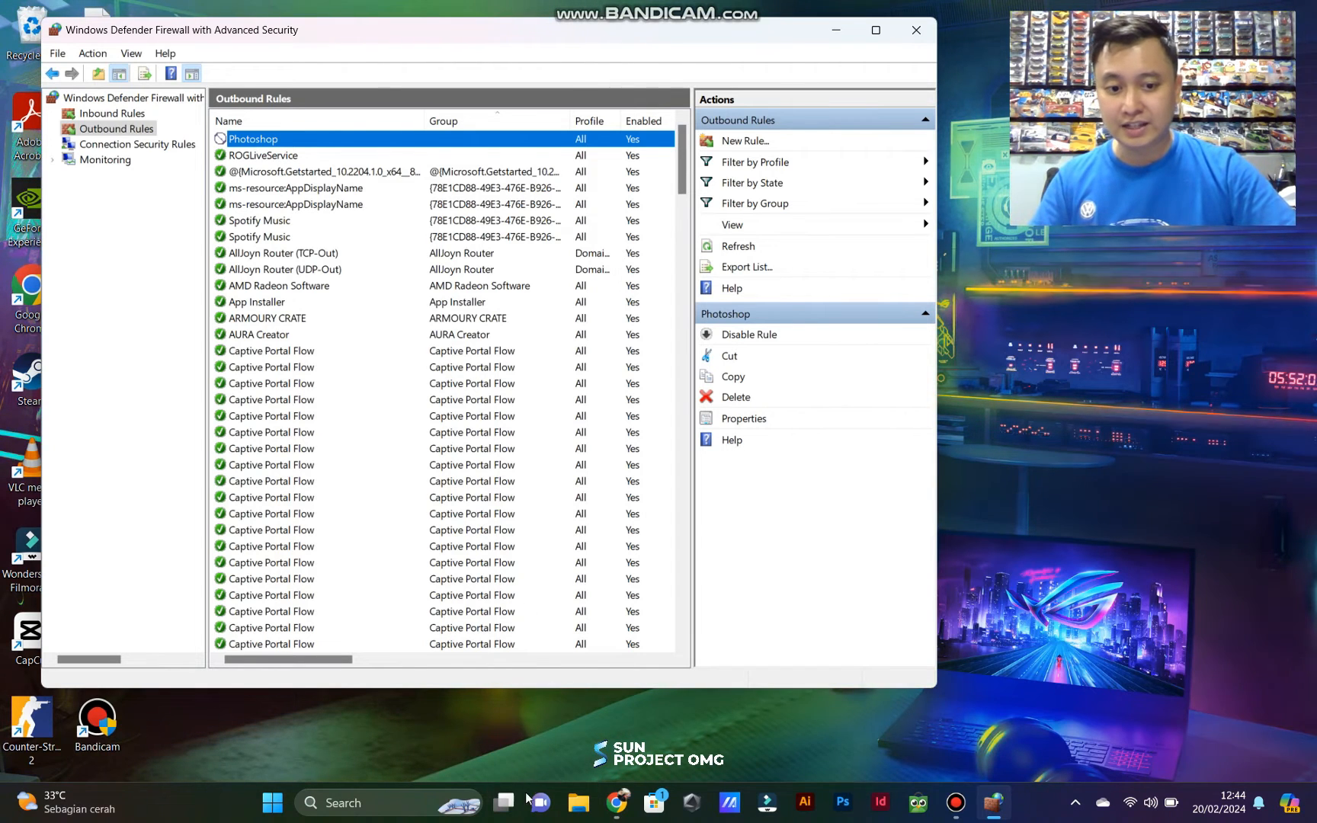
Step: Launch Photoshop, and in InDesign follow Shop offers in the unlicensed-app notice and dismiss the JavaScript error
left_click(847, 809)
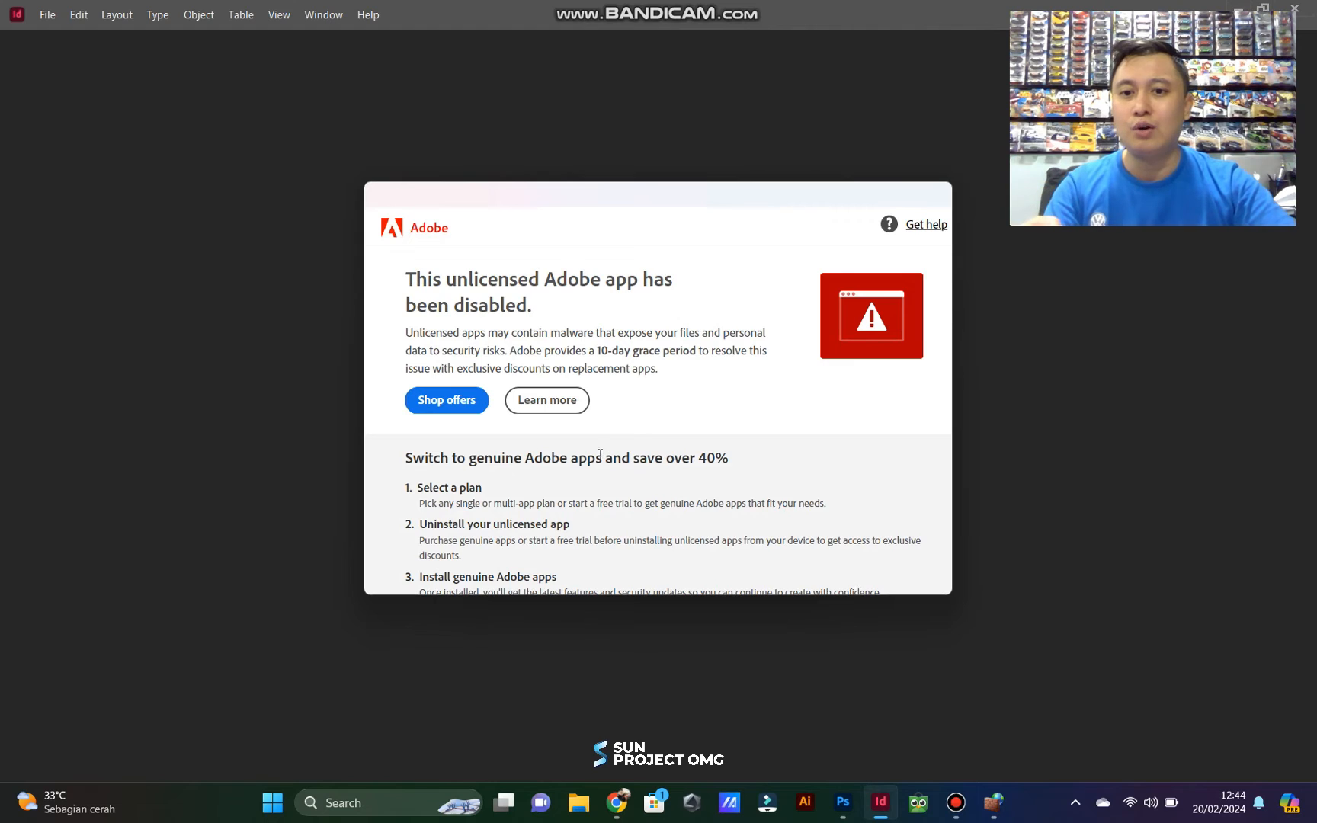
left_click(439, 409)
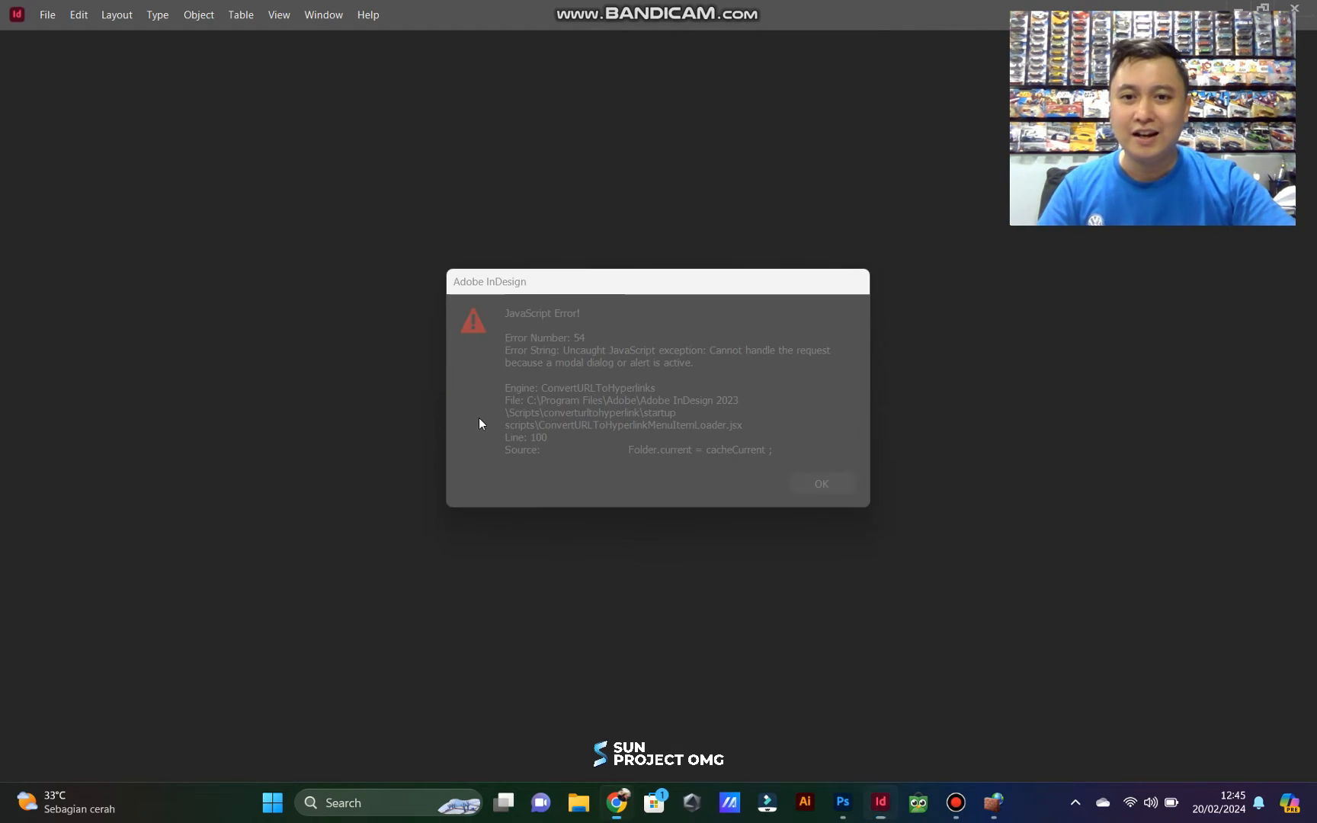
left_click(834, 482)
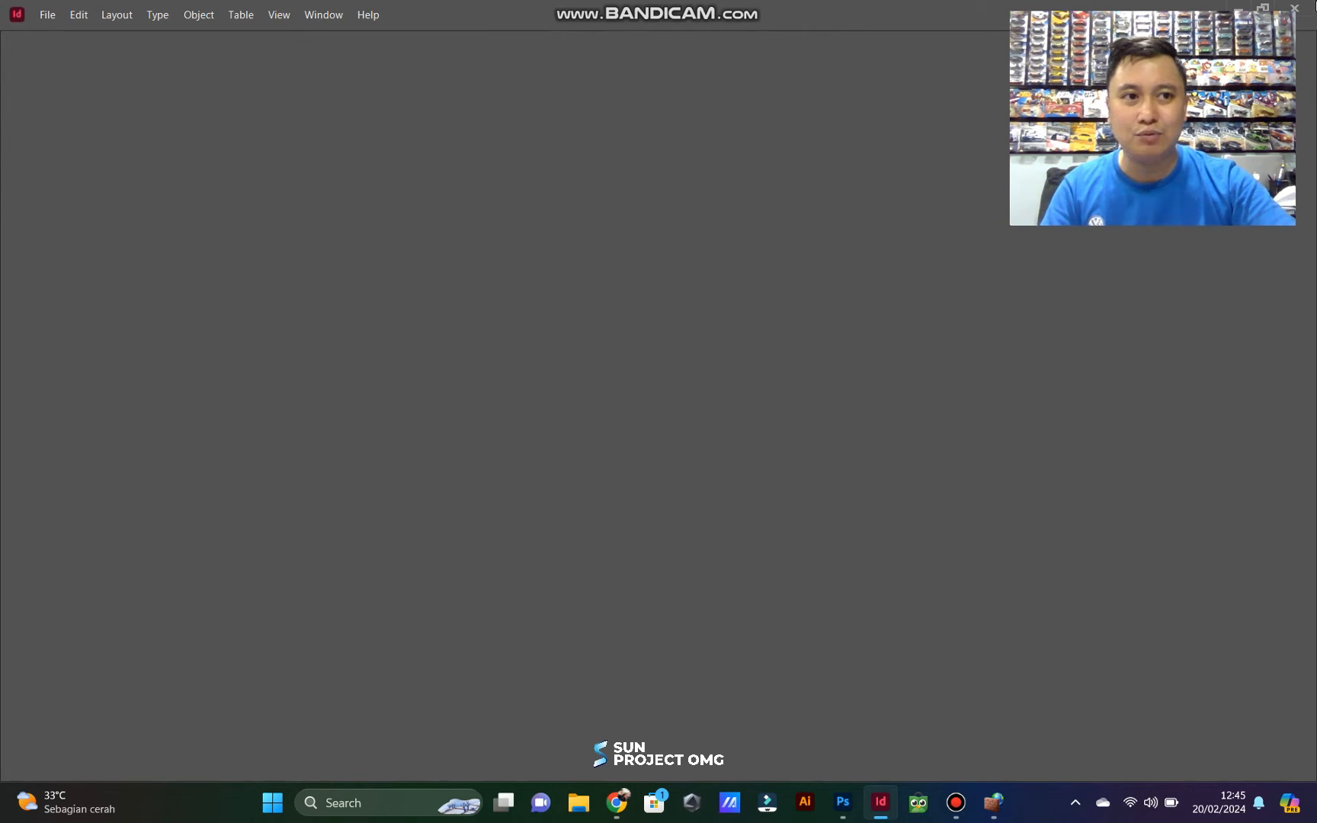
Step: Switch back to Windows Defender Firewall with Advanced Security and start a new inbound rule of type Program
key("alt+Tab")
key("alt+Tab")
key("alt+Tab")
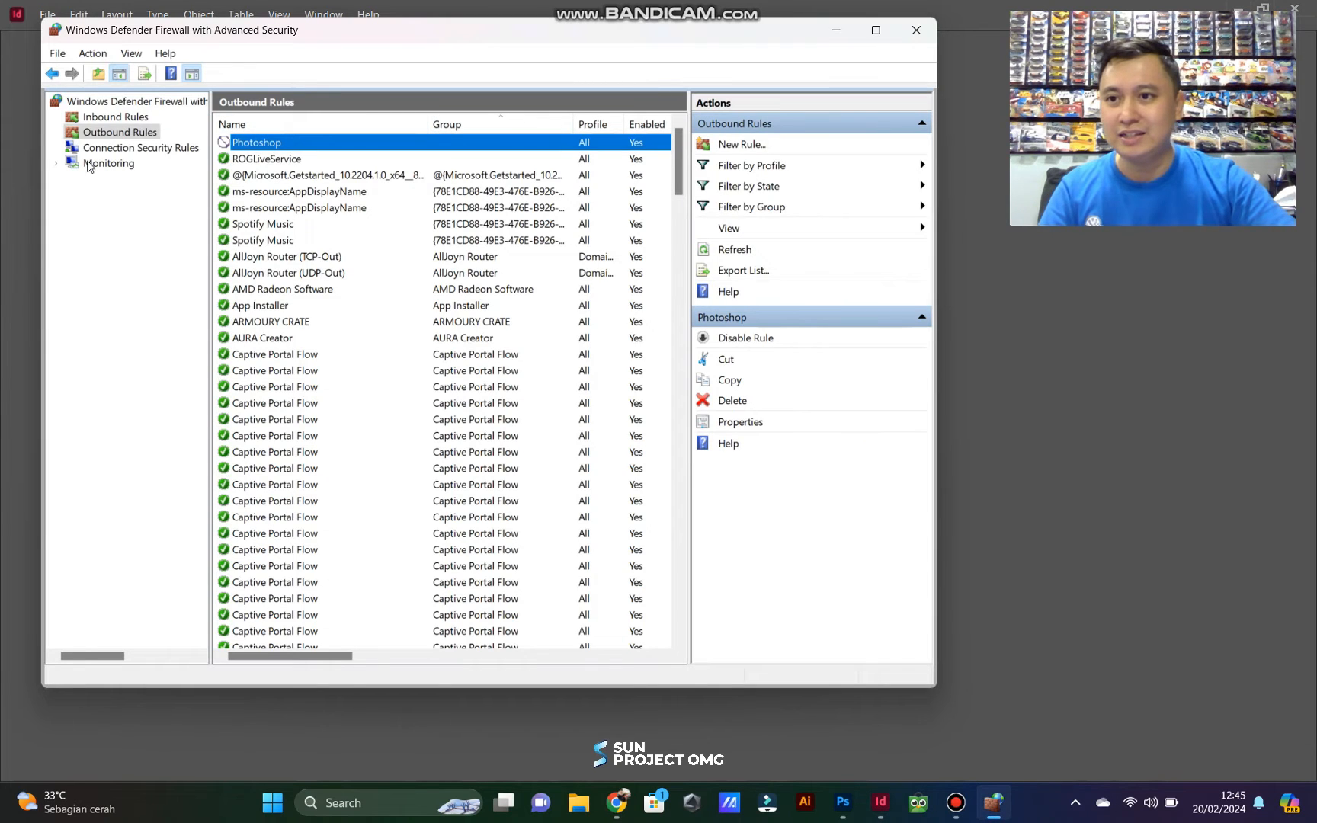
left_click(117, 119)
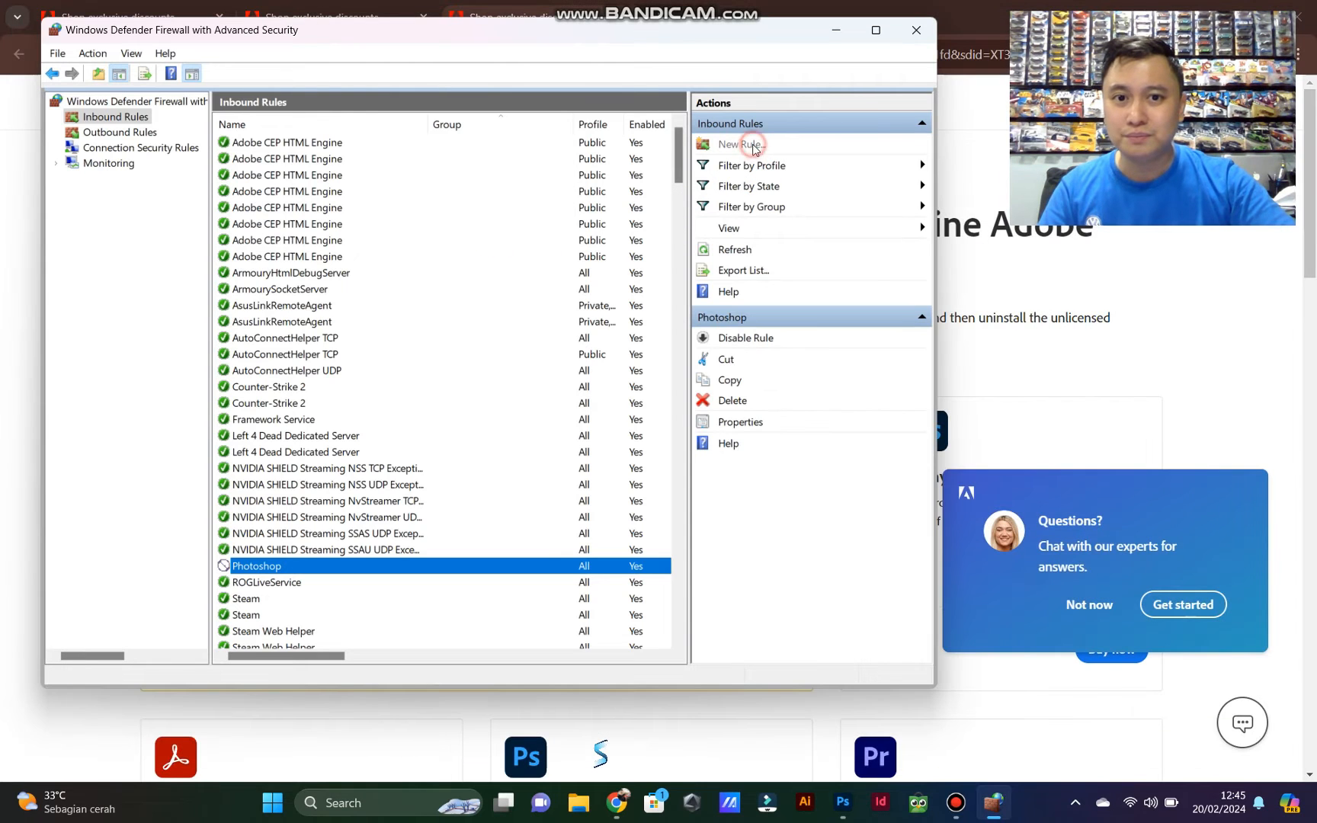
left_click(751, 145)
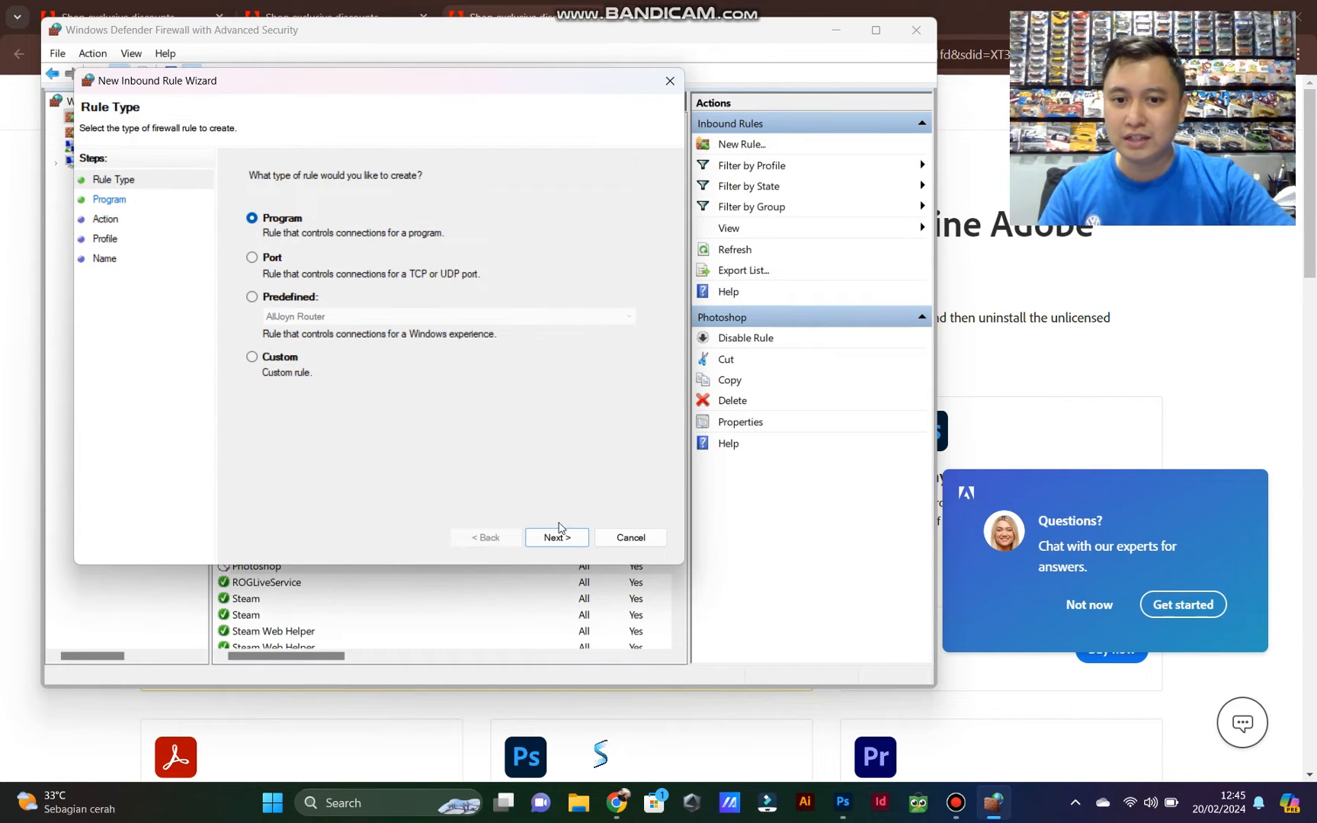
left_click(572, 540)
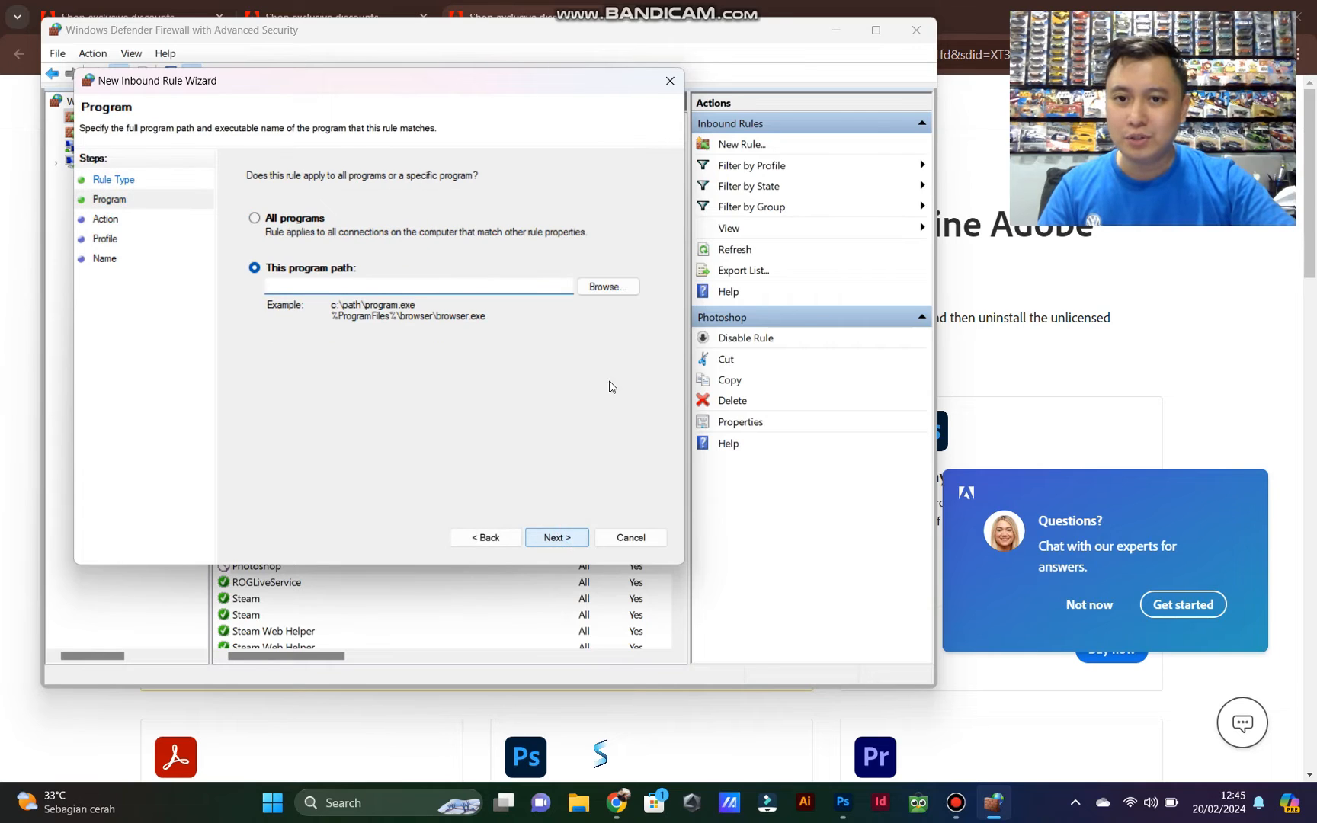
Step: Set the inbound rule's program path to InDesign.exe in the Adobe InDesign 2023 folder under Program Files
left_click(606, 291)
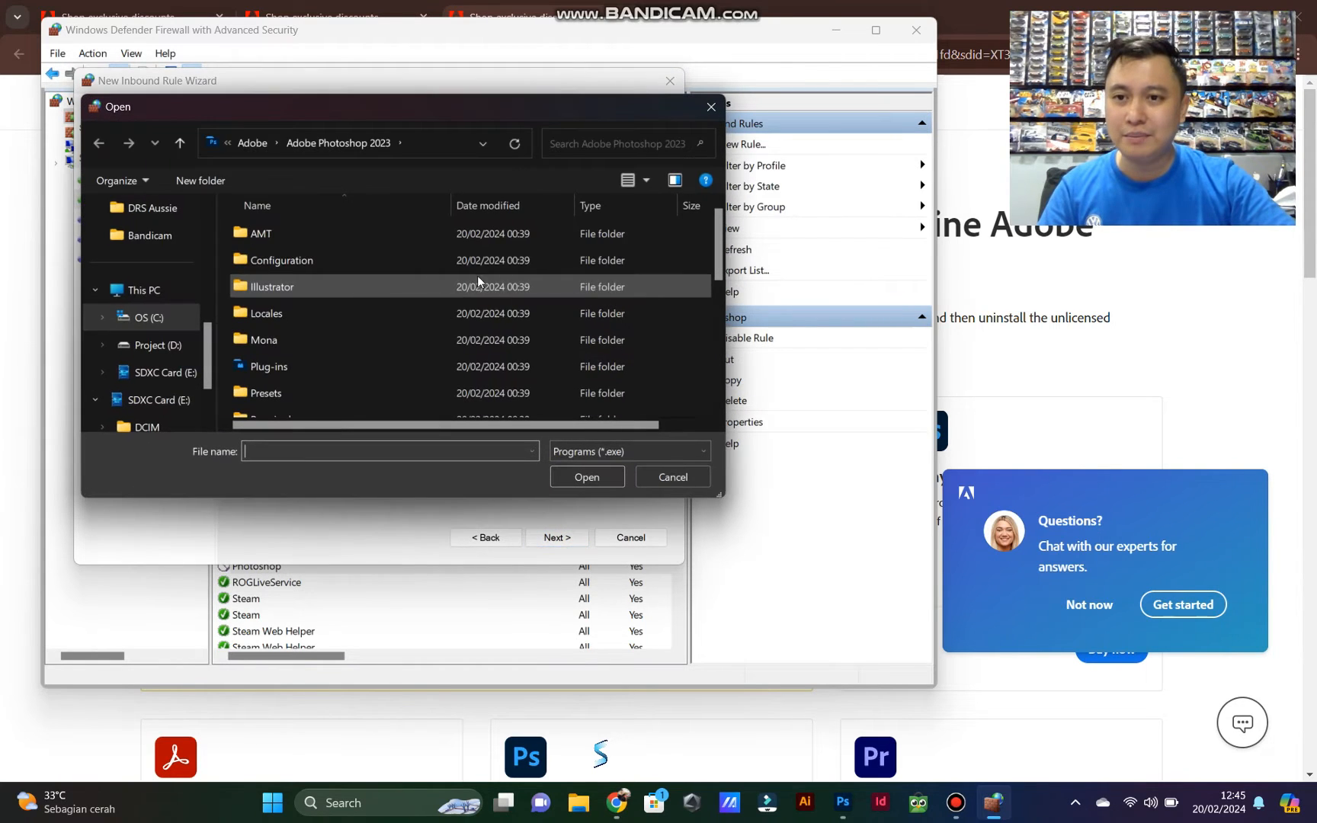
left_click(253, 143)
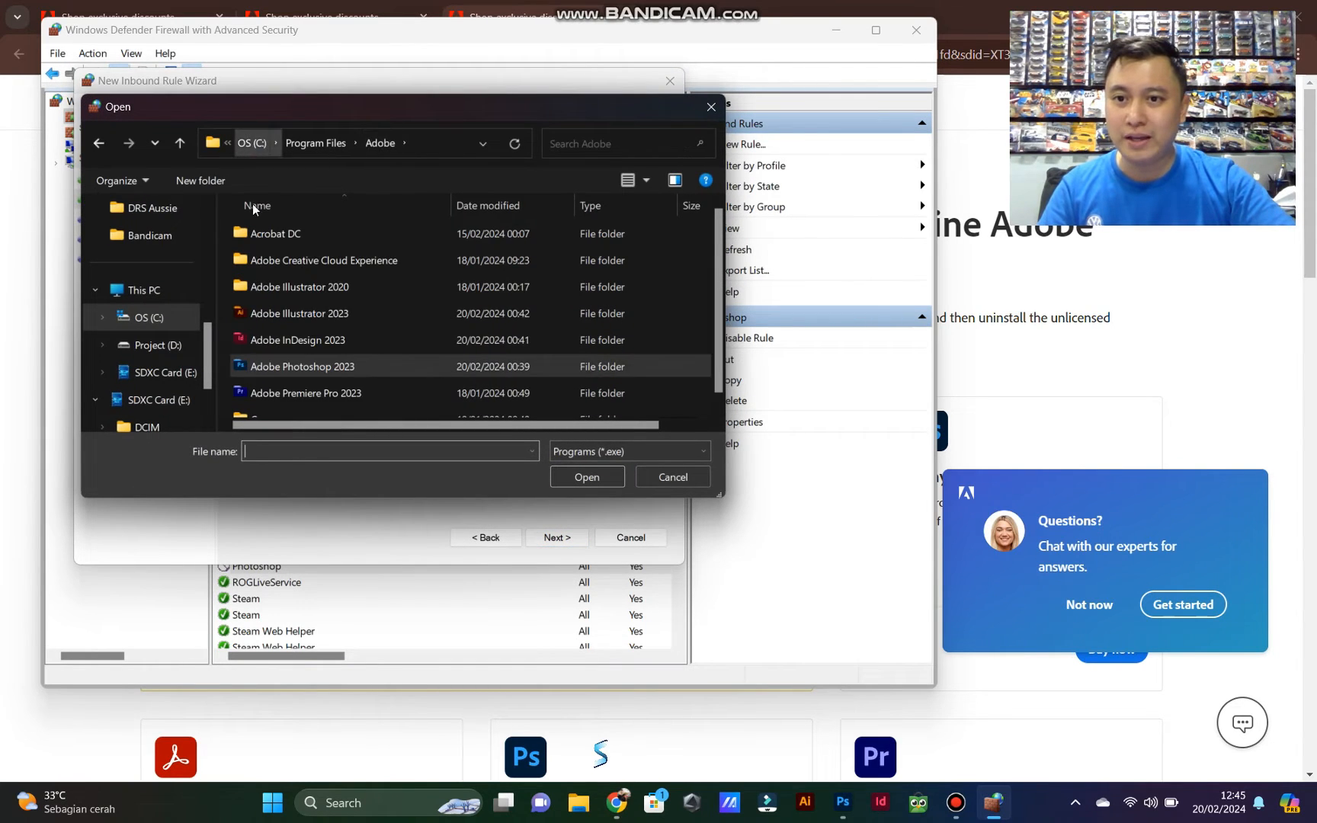
double_click(294, 339)
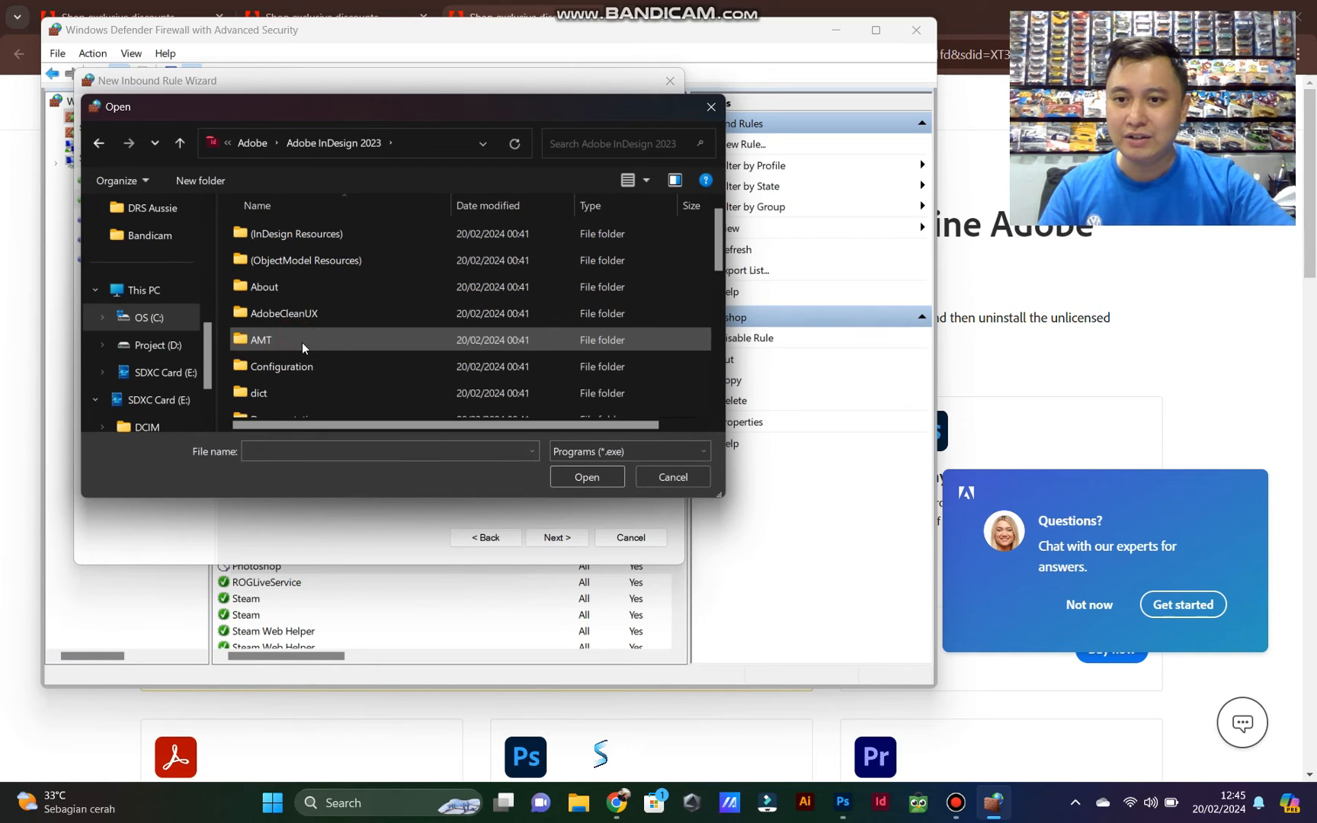
scroll(315, 340, "down", 5)
left_click(316, 352)
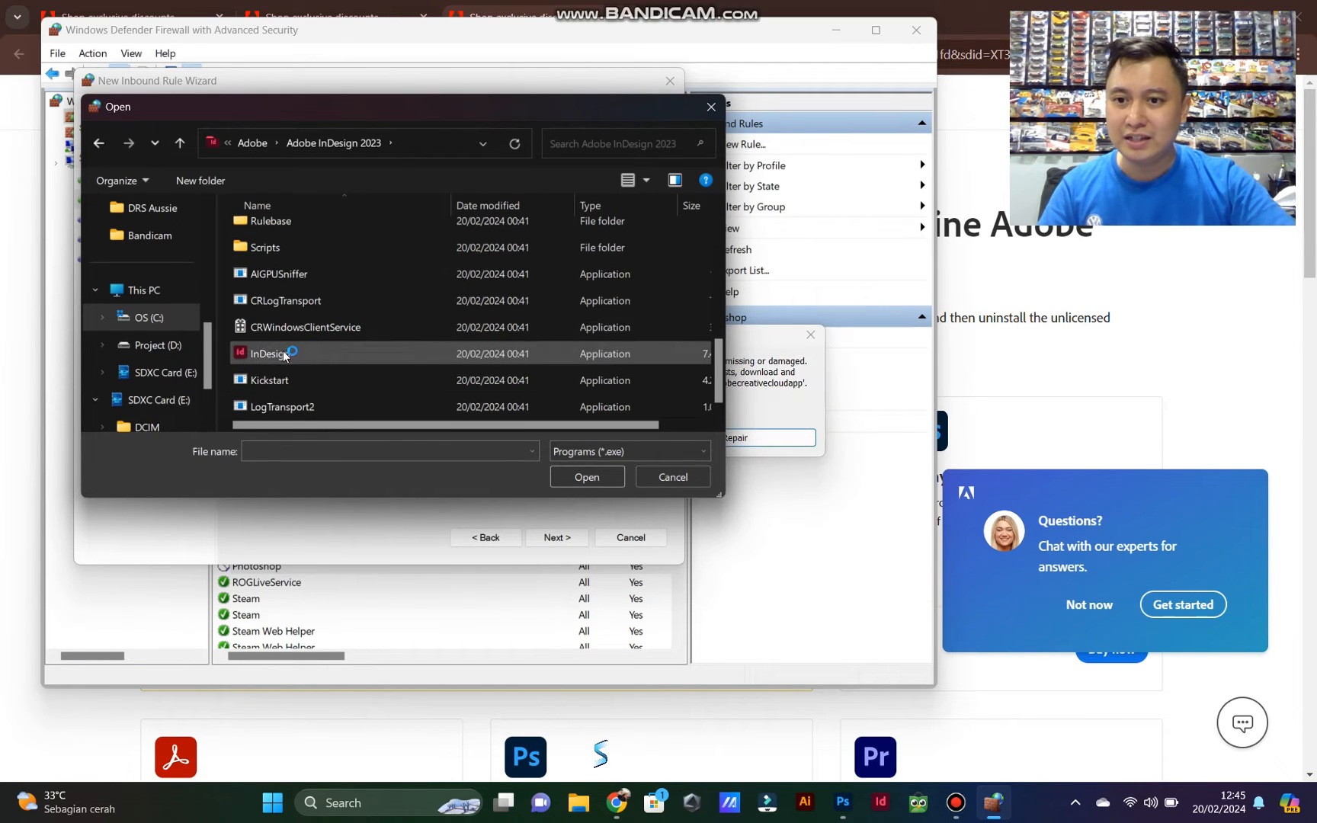
left_click(584, 477)
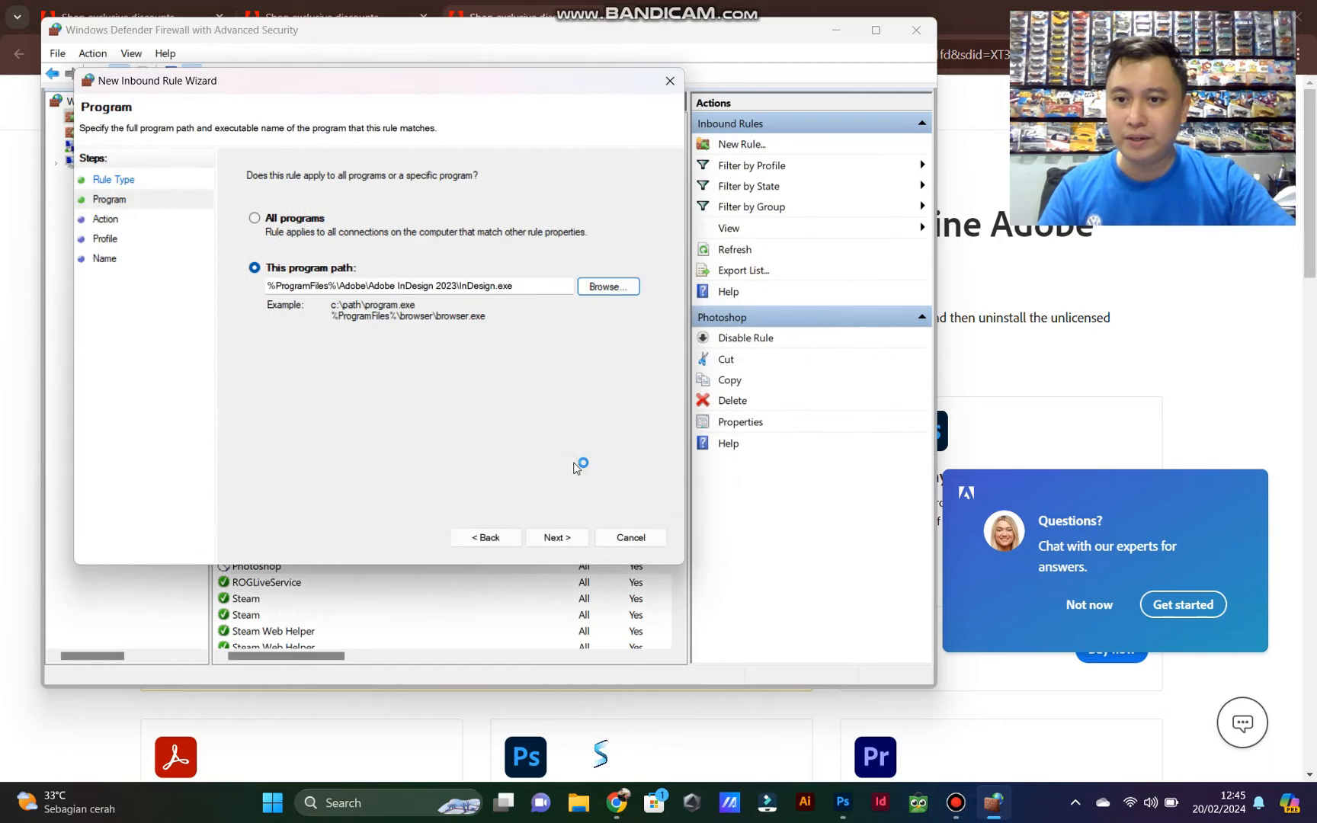
Step: Set the inbound rule's action to Block the connection and apply it to the Domain, Private and Public profiles
left_click(556, 538)
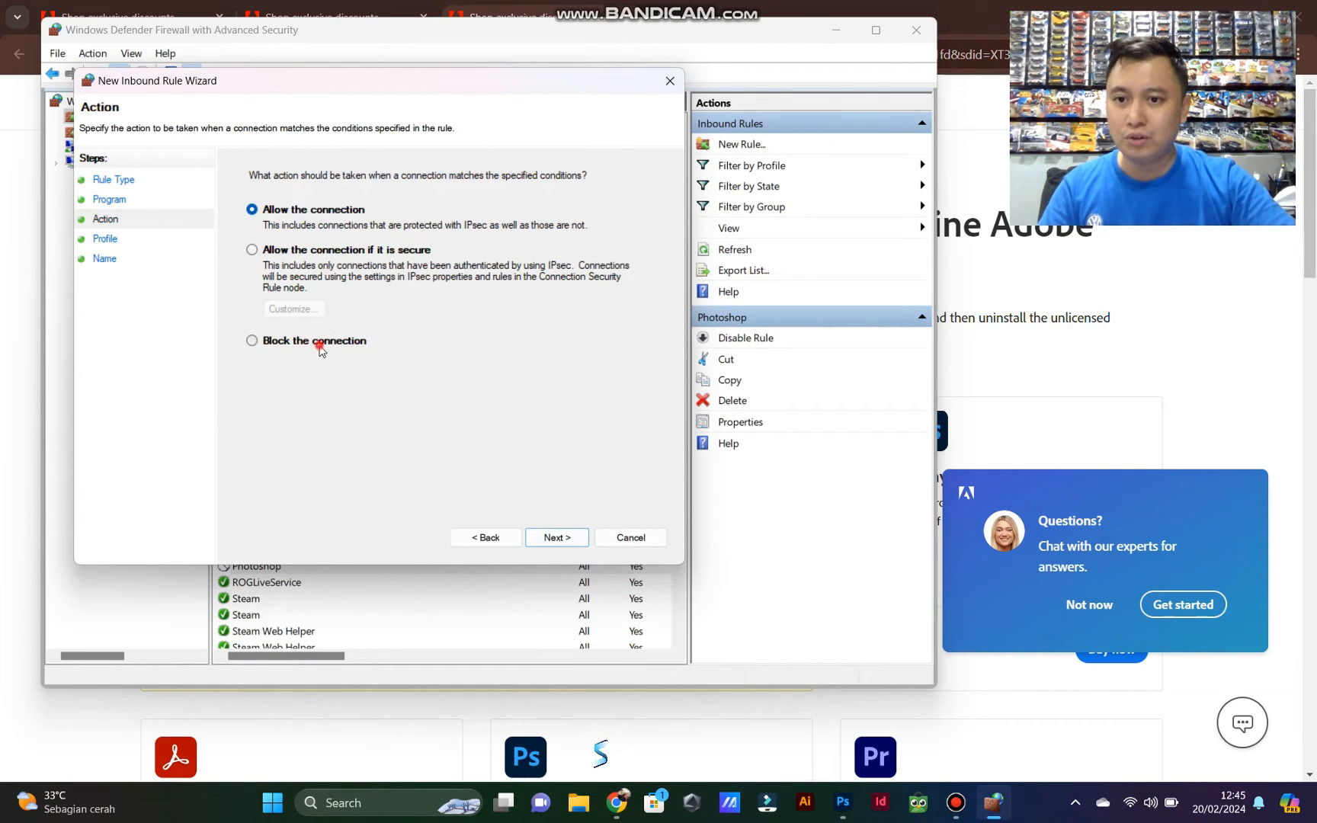
left_click(554, 539)
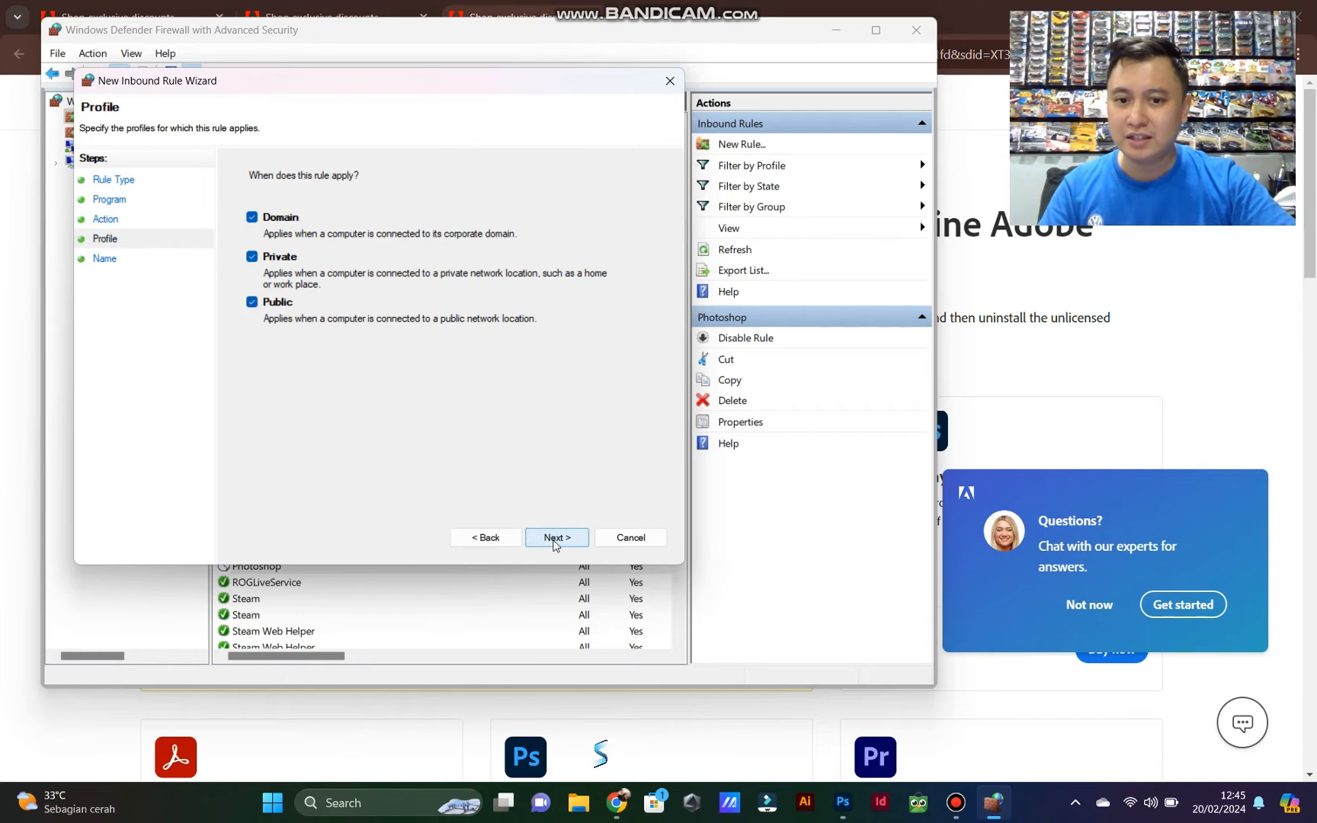
left_click(554, 539)
Step: Name the inbound rule Indesign and finish creating it
type("In")
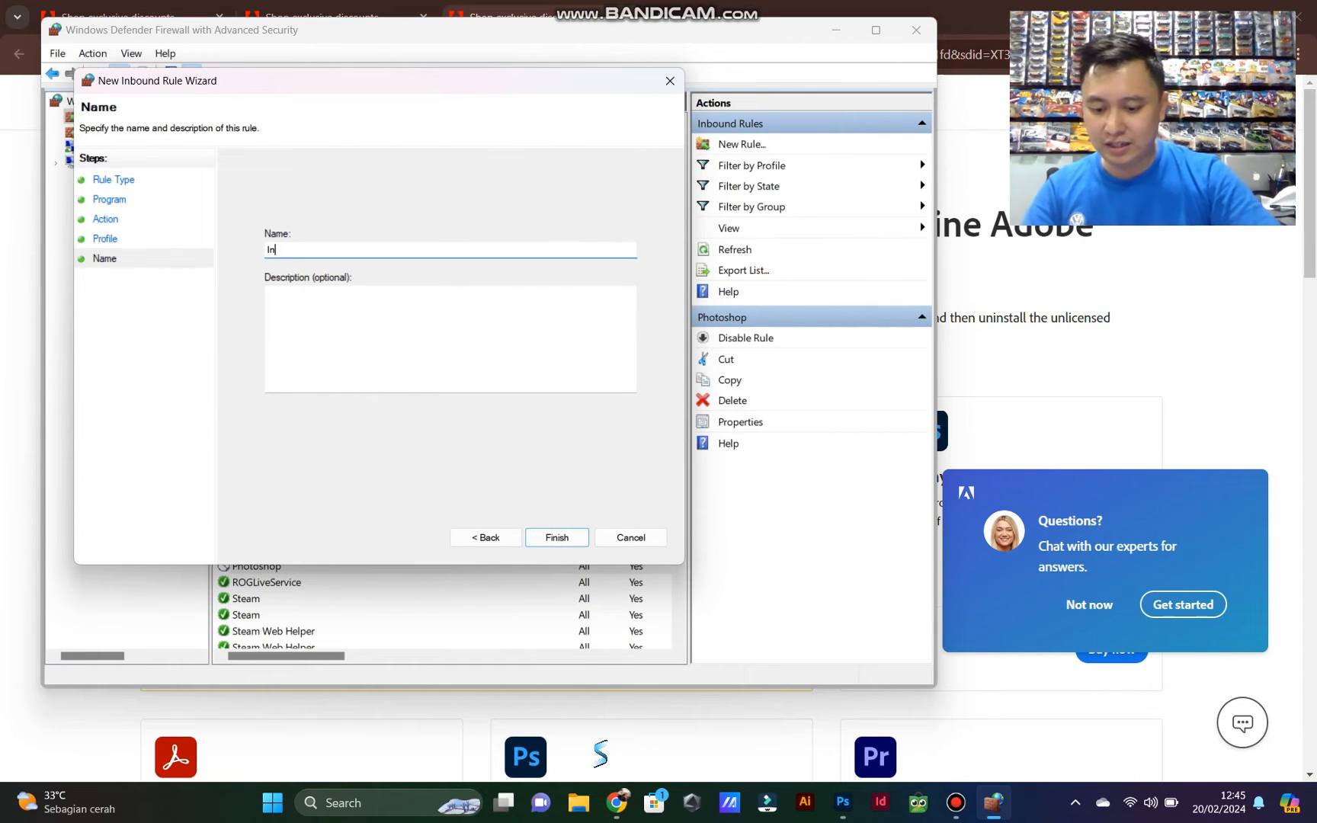
type("design")
left_click(557, 538)
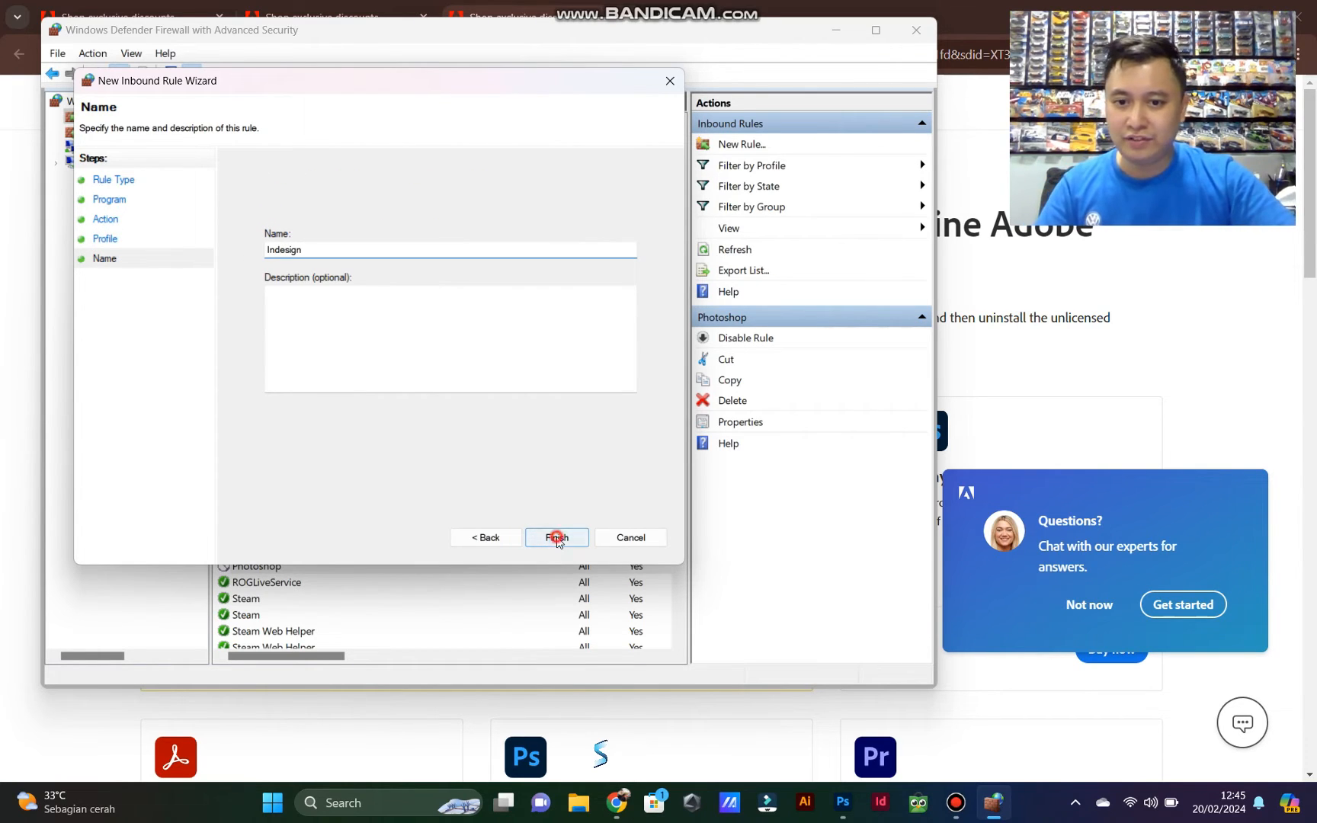
left_click(538, 438)
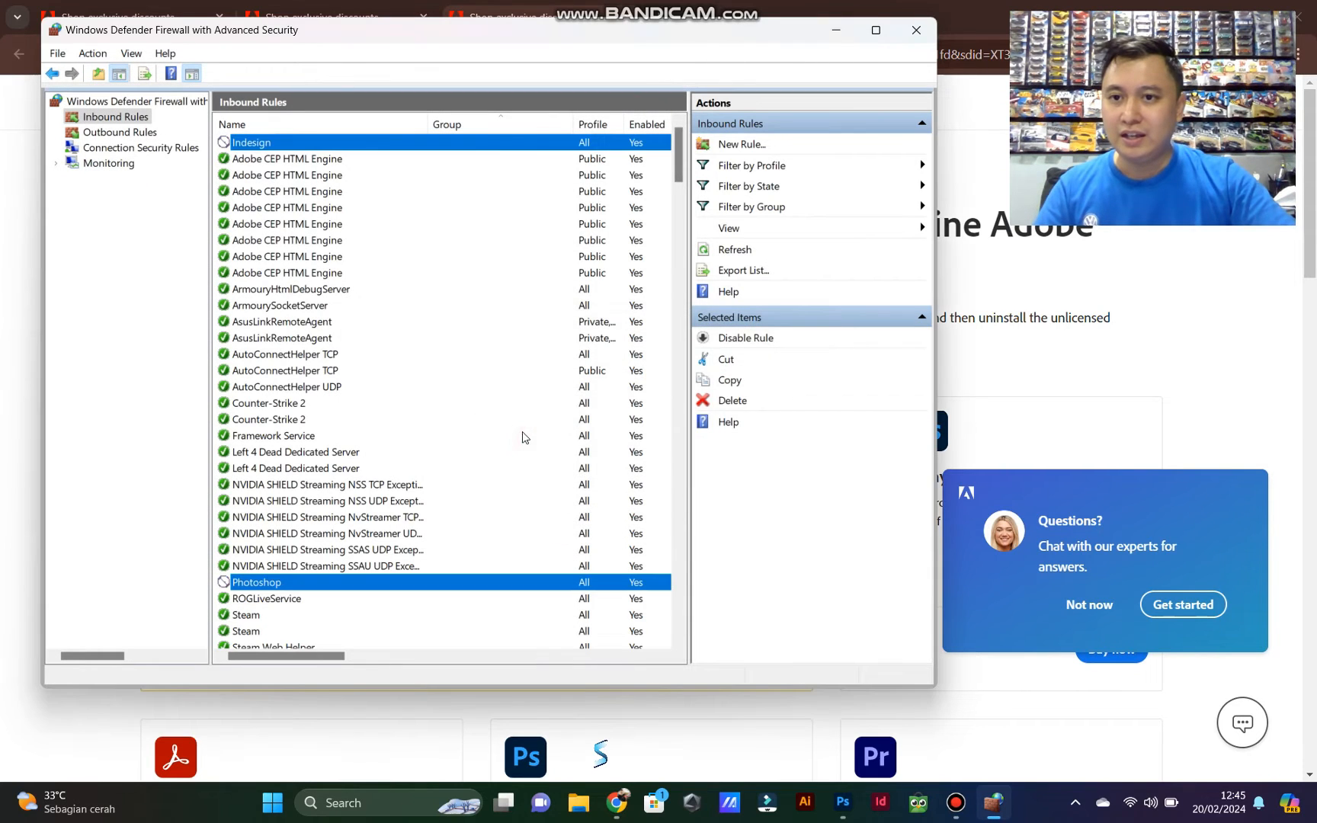
Step: Select only the Indesign rule in the inbound rules list
right_click(236, 142)
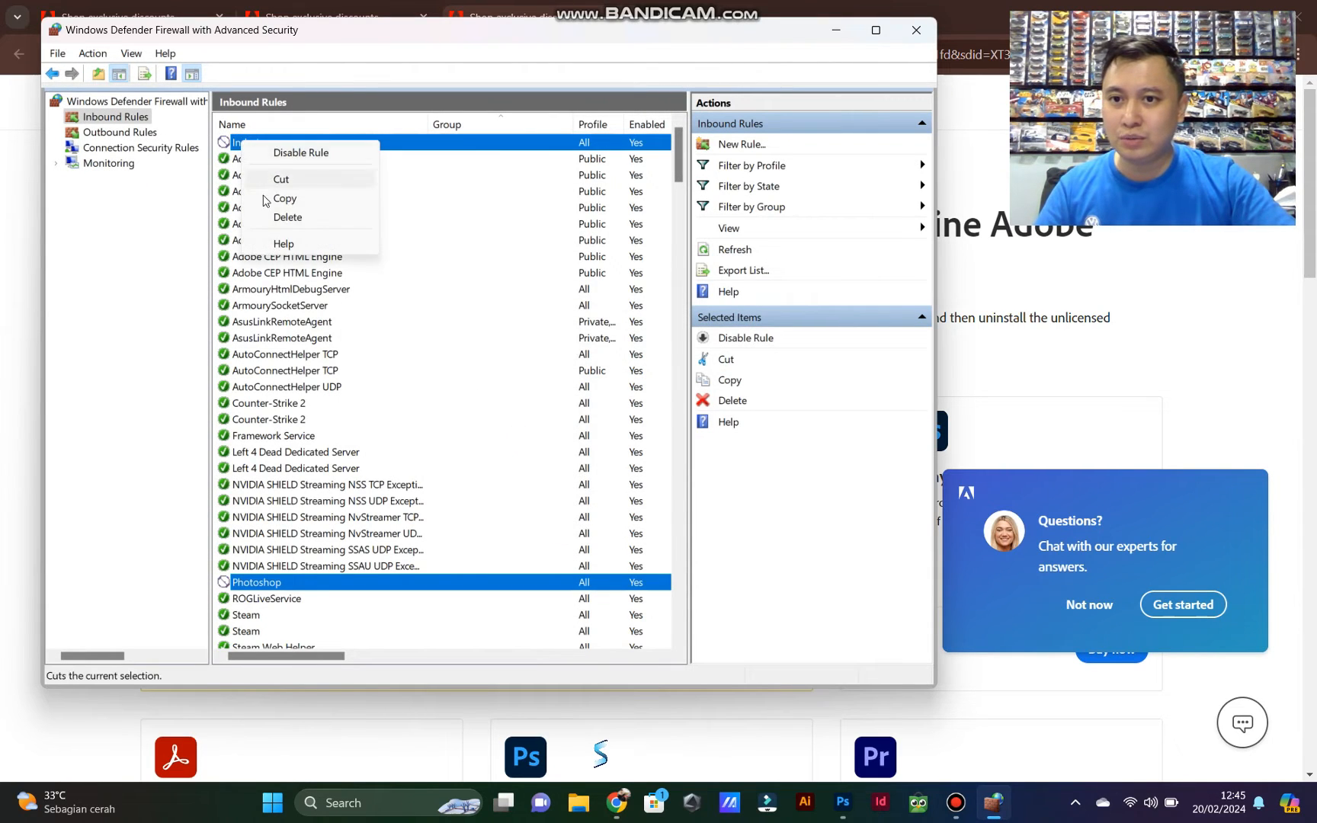
left_click(491, 239)
left_click(426, 145)
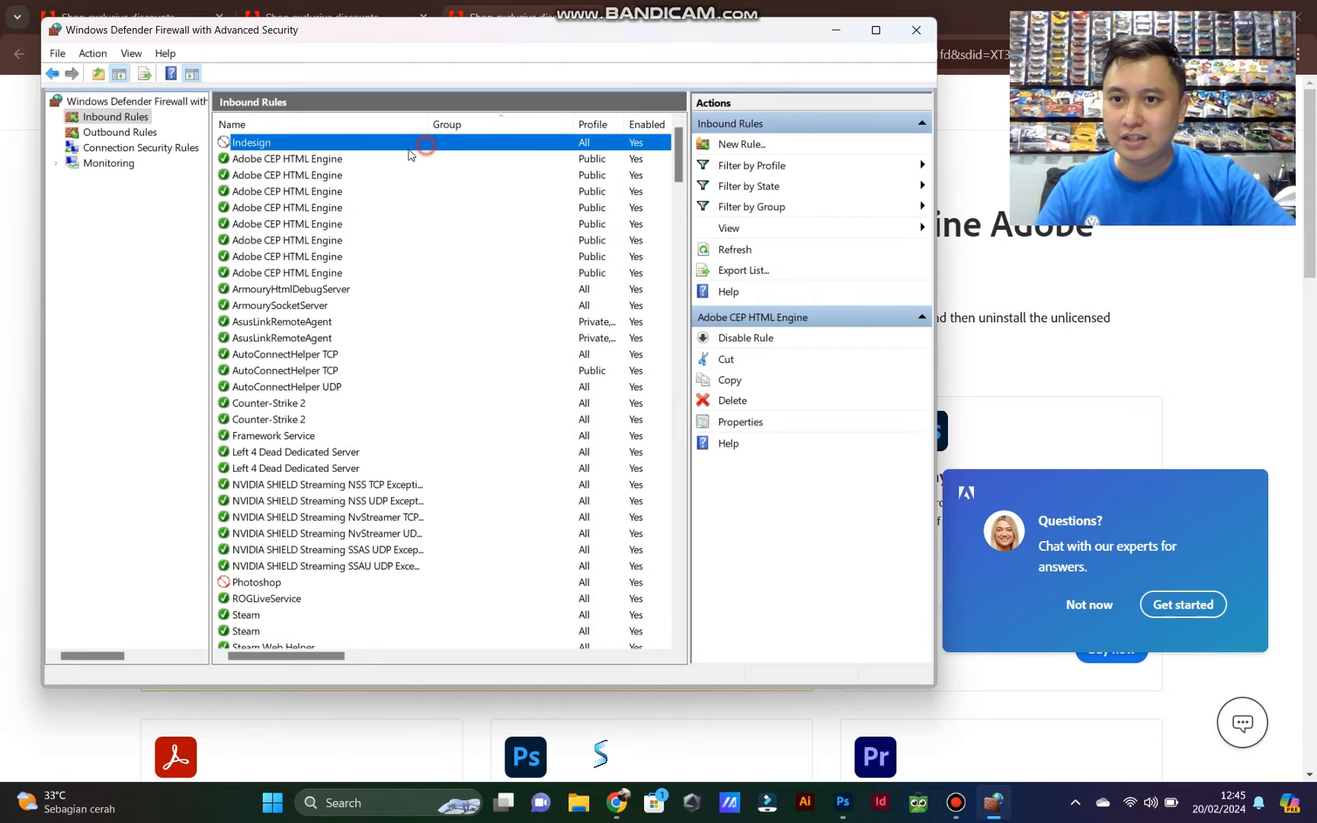
Step: Check the general properties of the inbound Indesign rule and close them
right_click(347, 148)
left_click(405, 256)
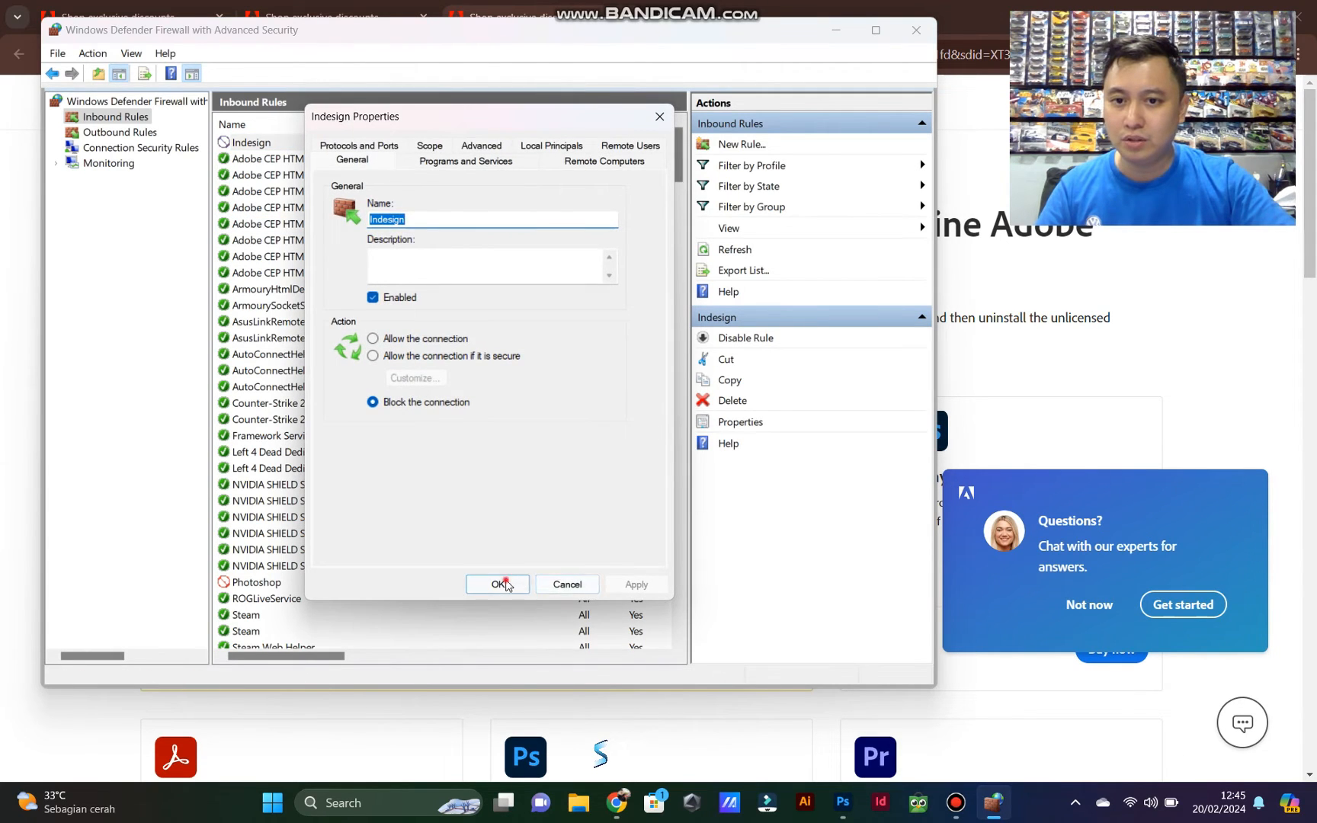
left_click(499, 585)
Step: Start a new outbound program rule and set its program path to InDesign.exe in the Adobe InDesign 2023 folder
left_click(111, 132)
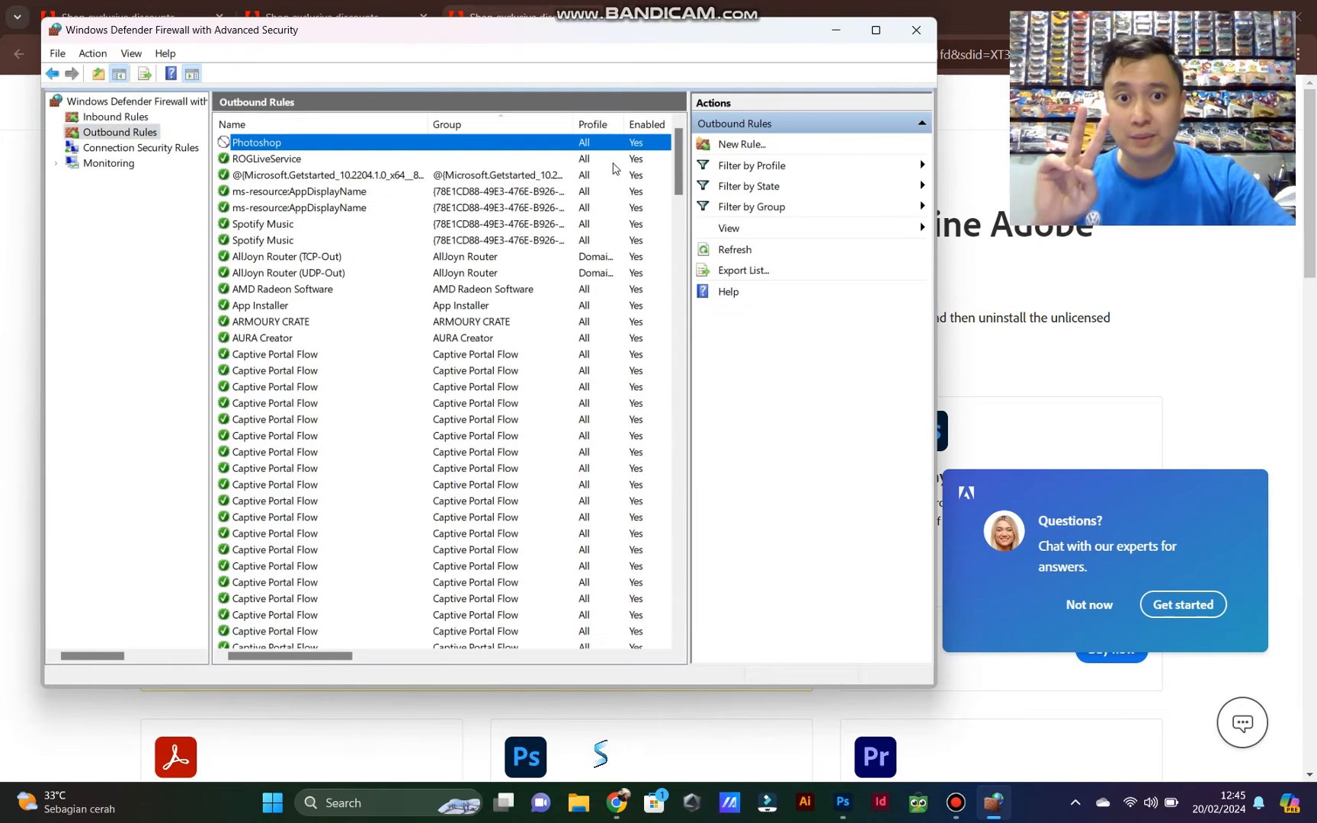
left_click(743, 144)
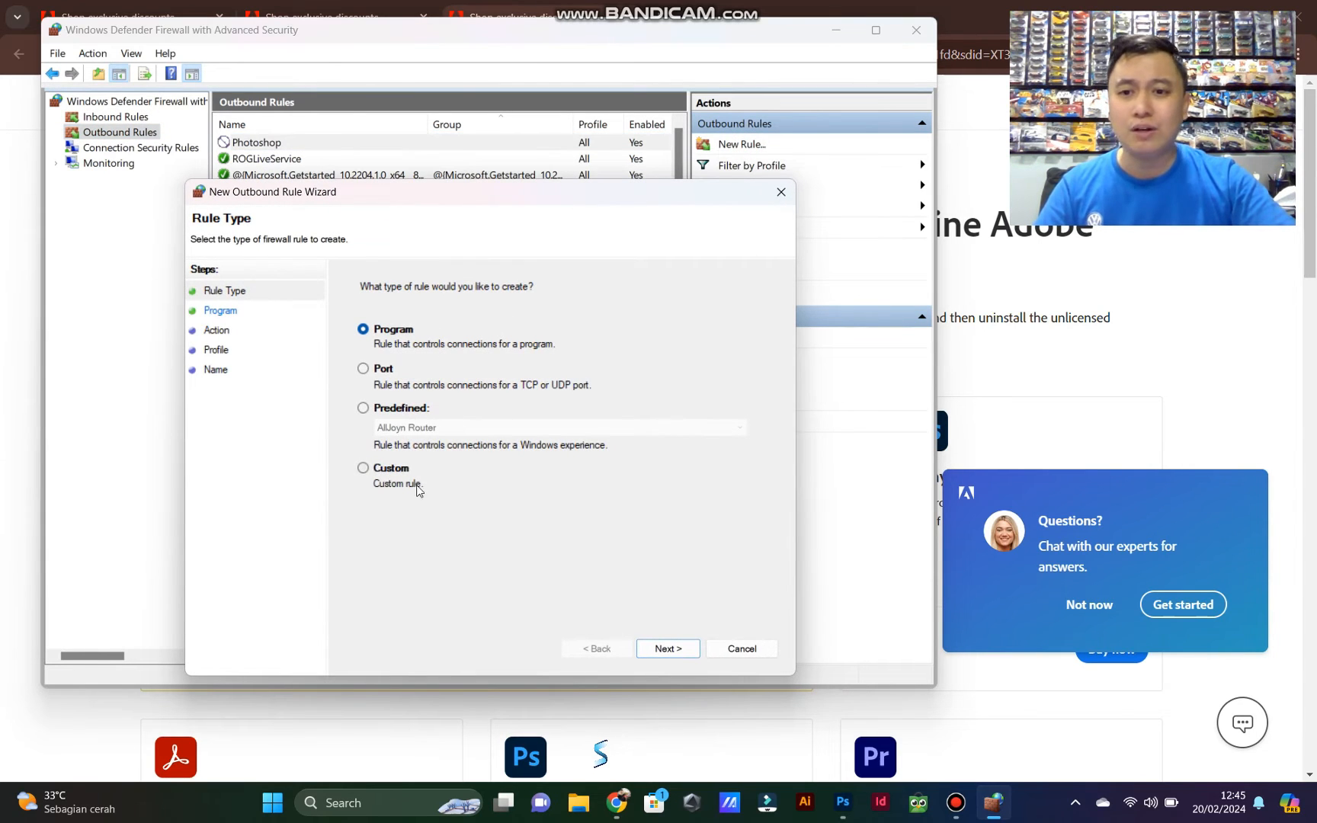
left_click(668, 649)
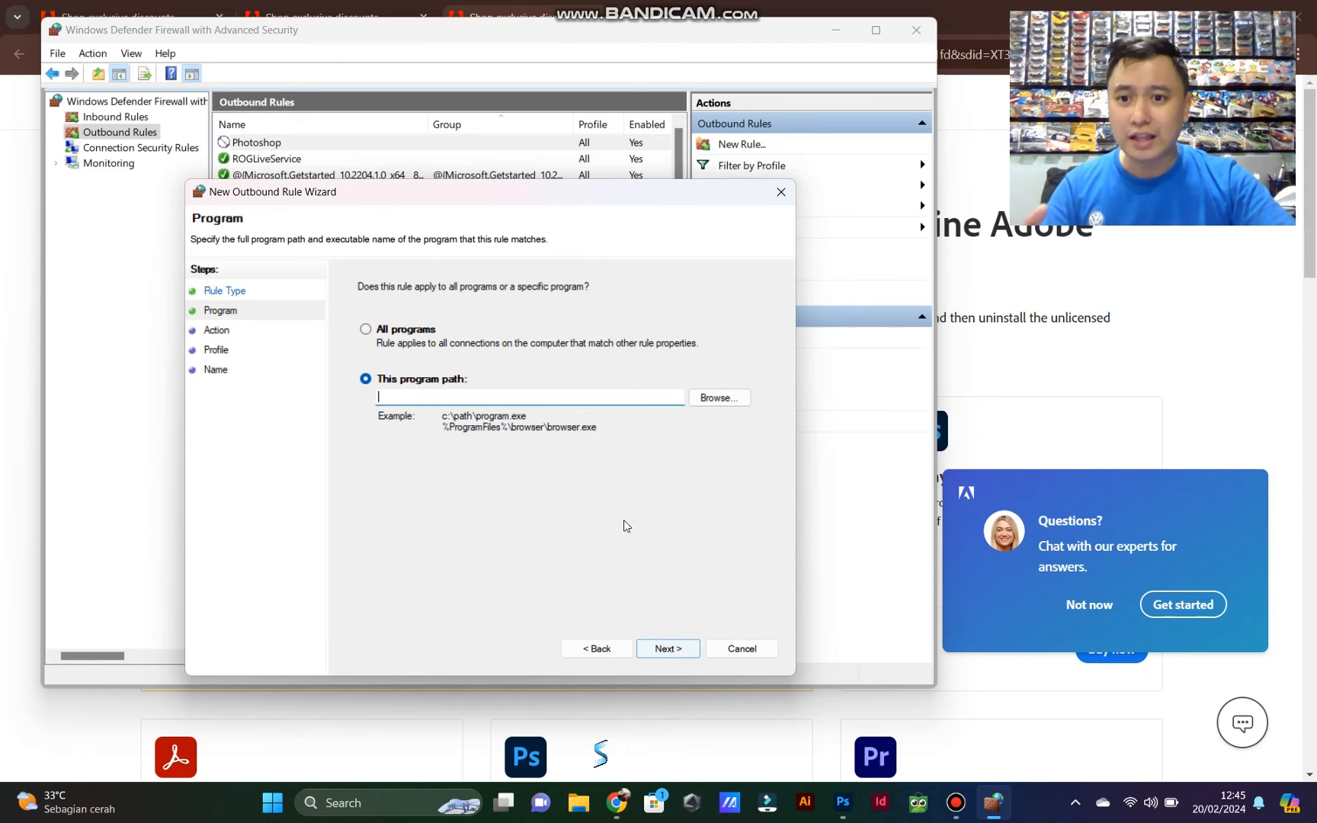
left_click(717, 397)
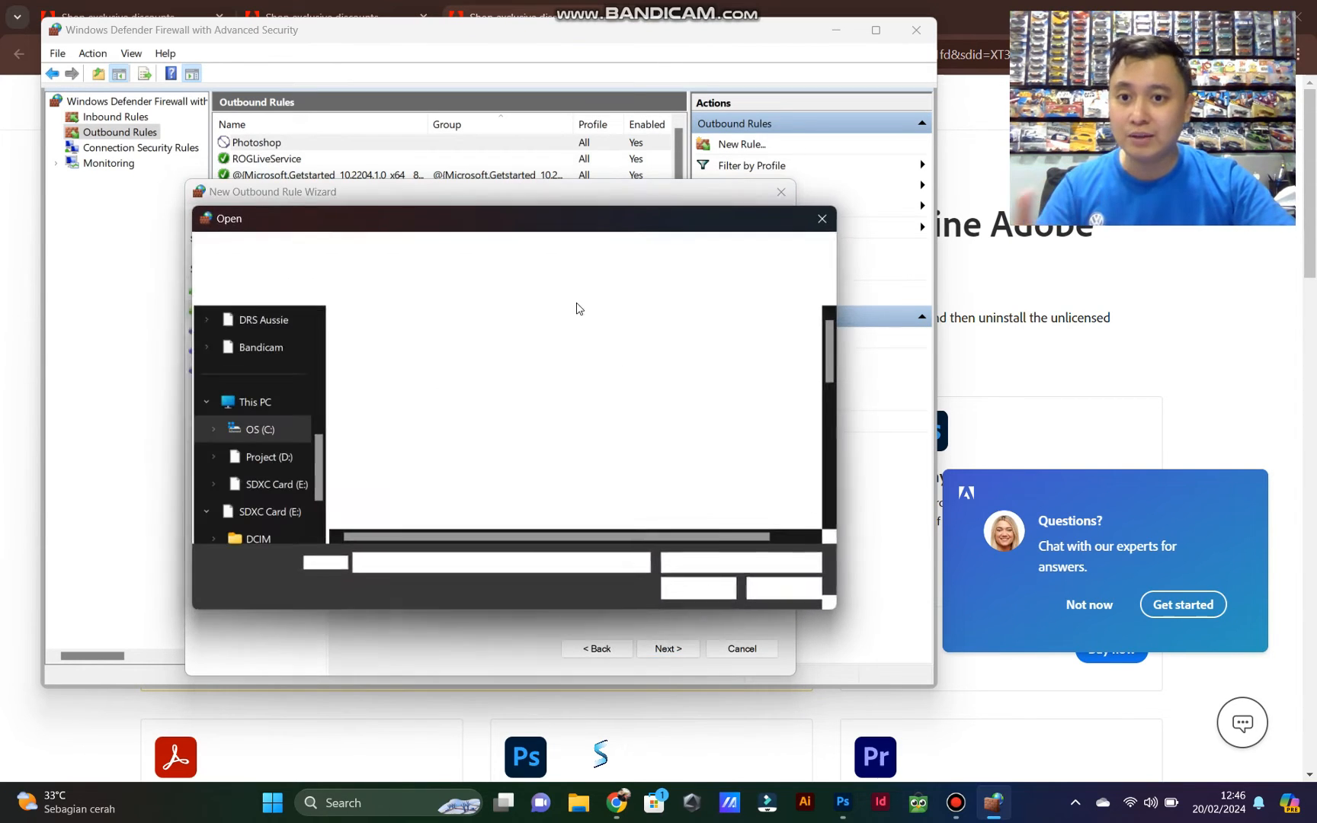
scroll(493, 396, "down", 5)
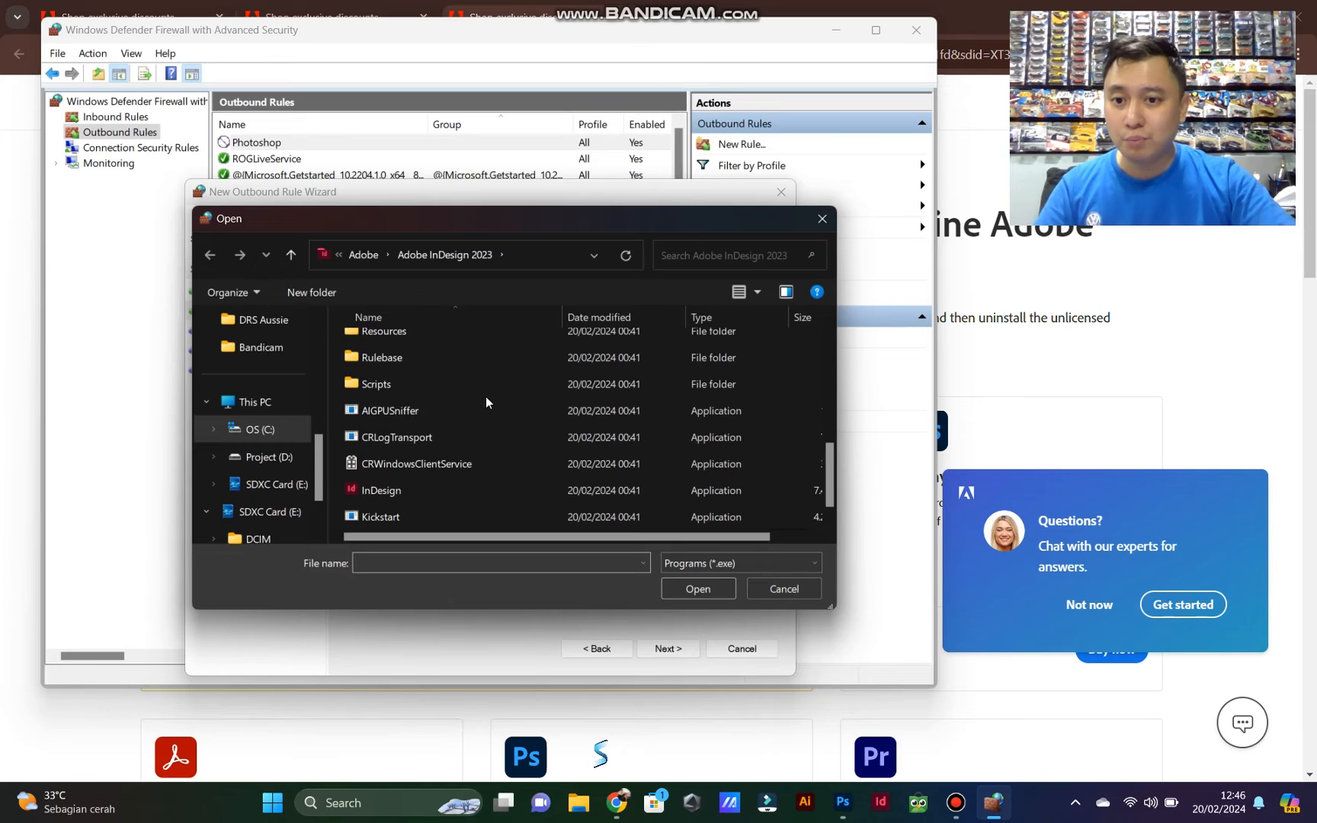
left_click(412, 463)
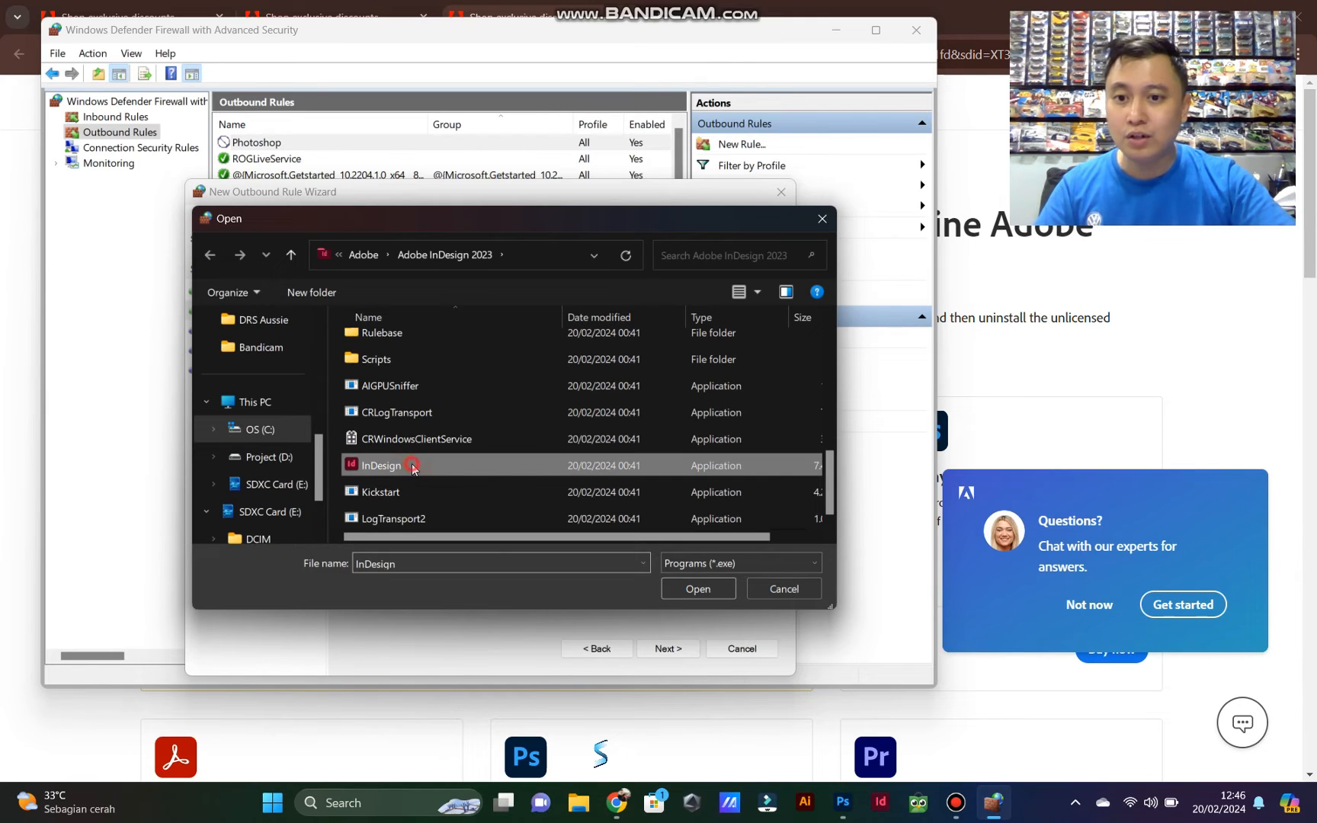
left_click(707, 597)
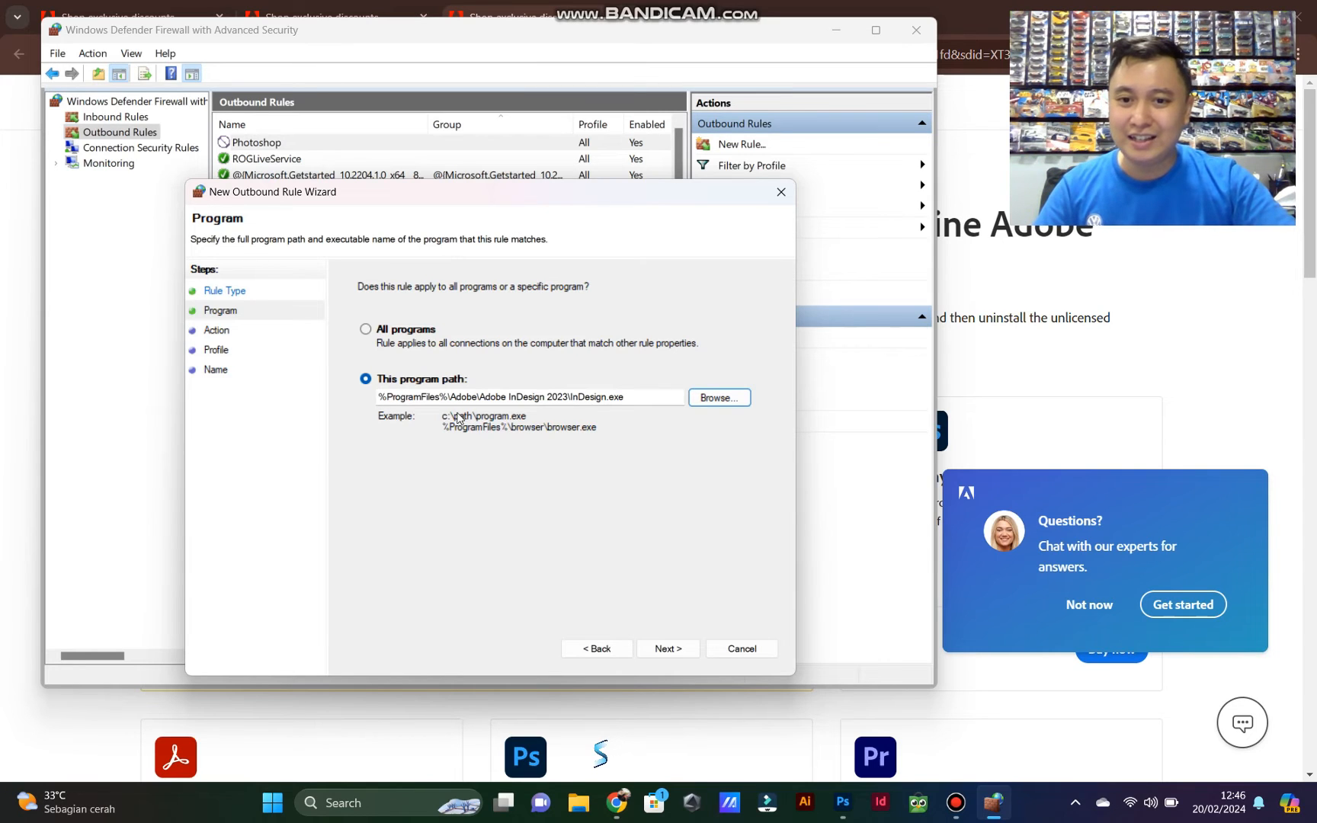
Step: Keep Block the connection for all profiles and finish creating the outbound rule under the name Indesign
left_click(683, 653)
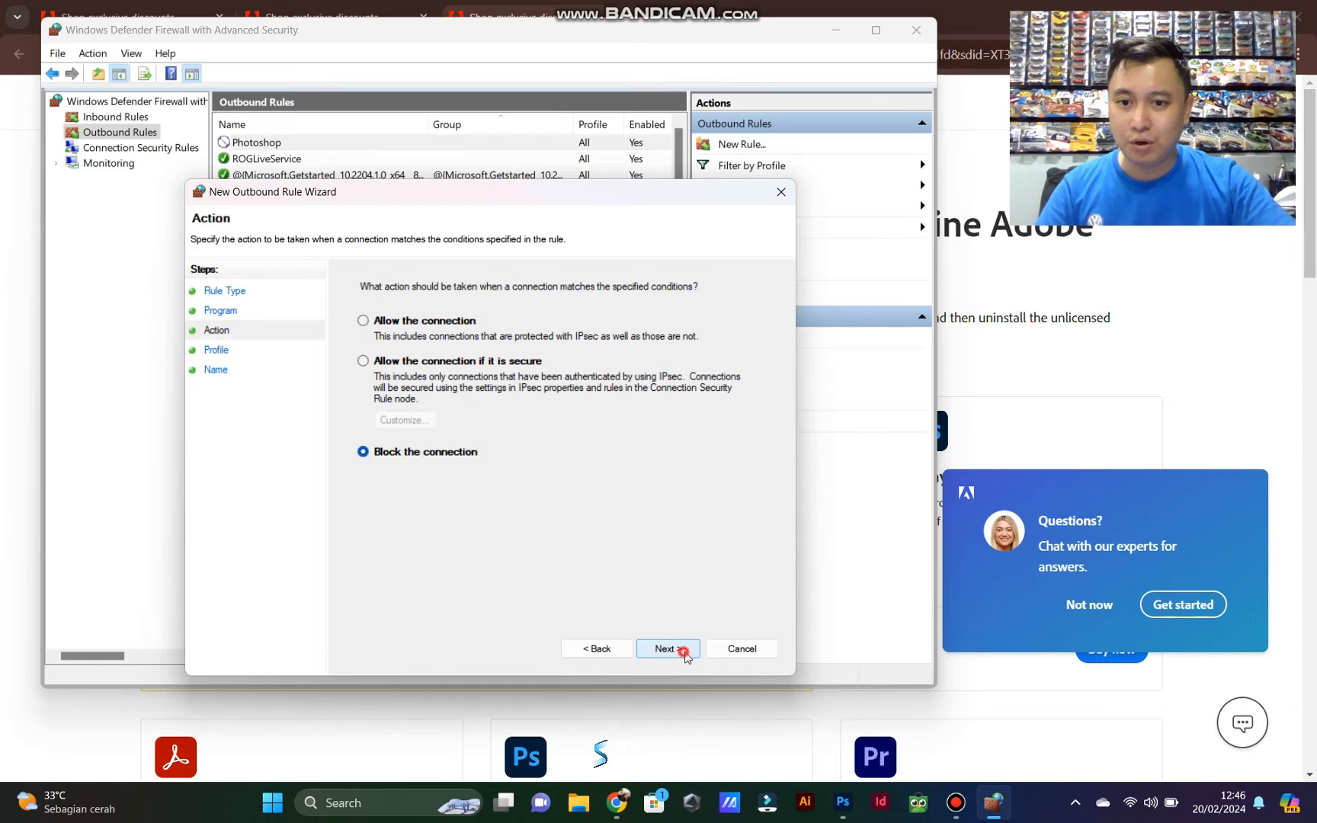
left_click(685, 654)
left_click(686, 657)
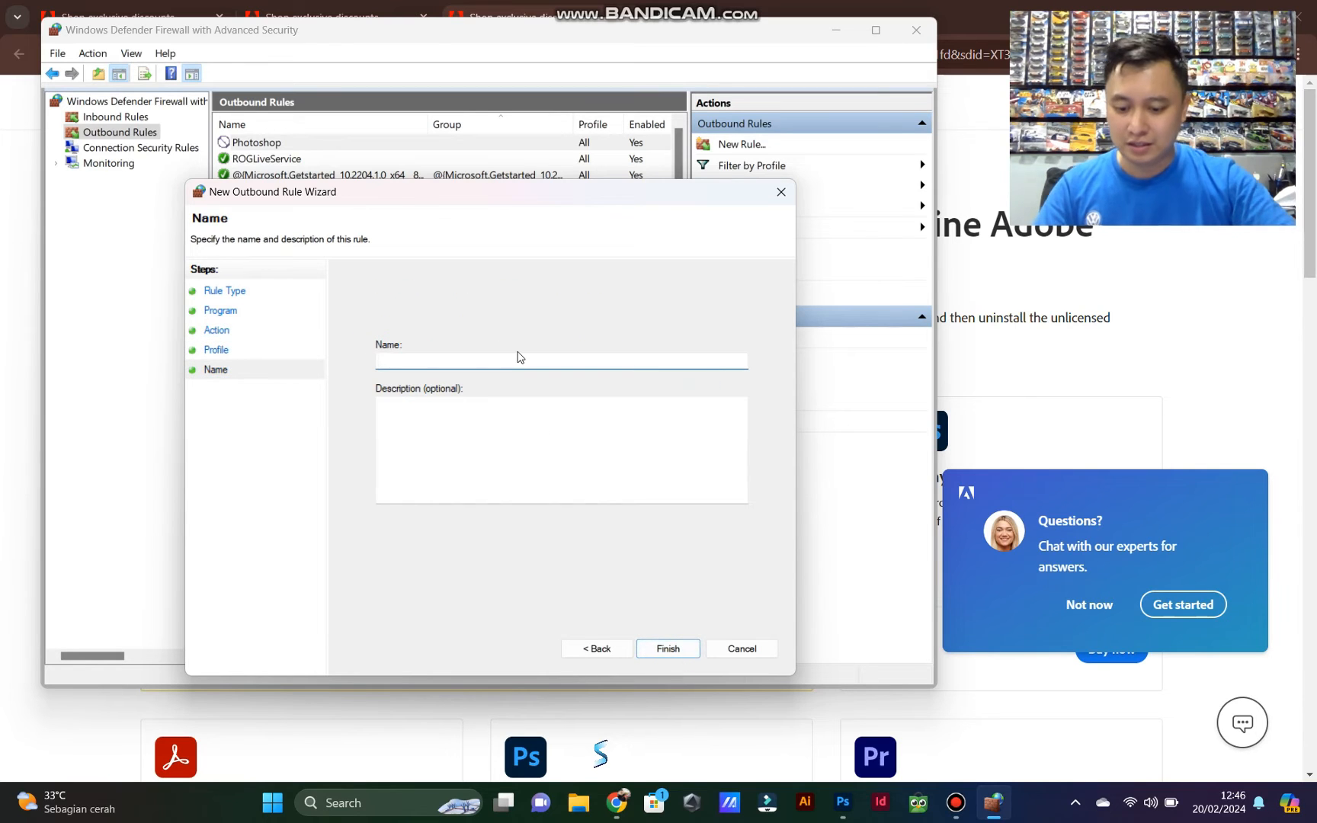
type("Indesign")
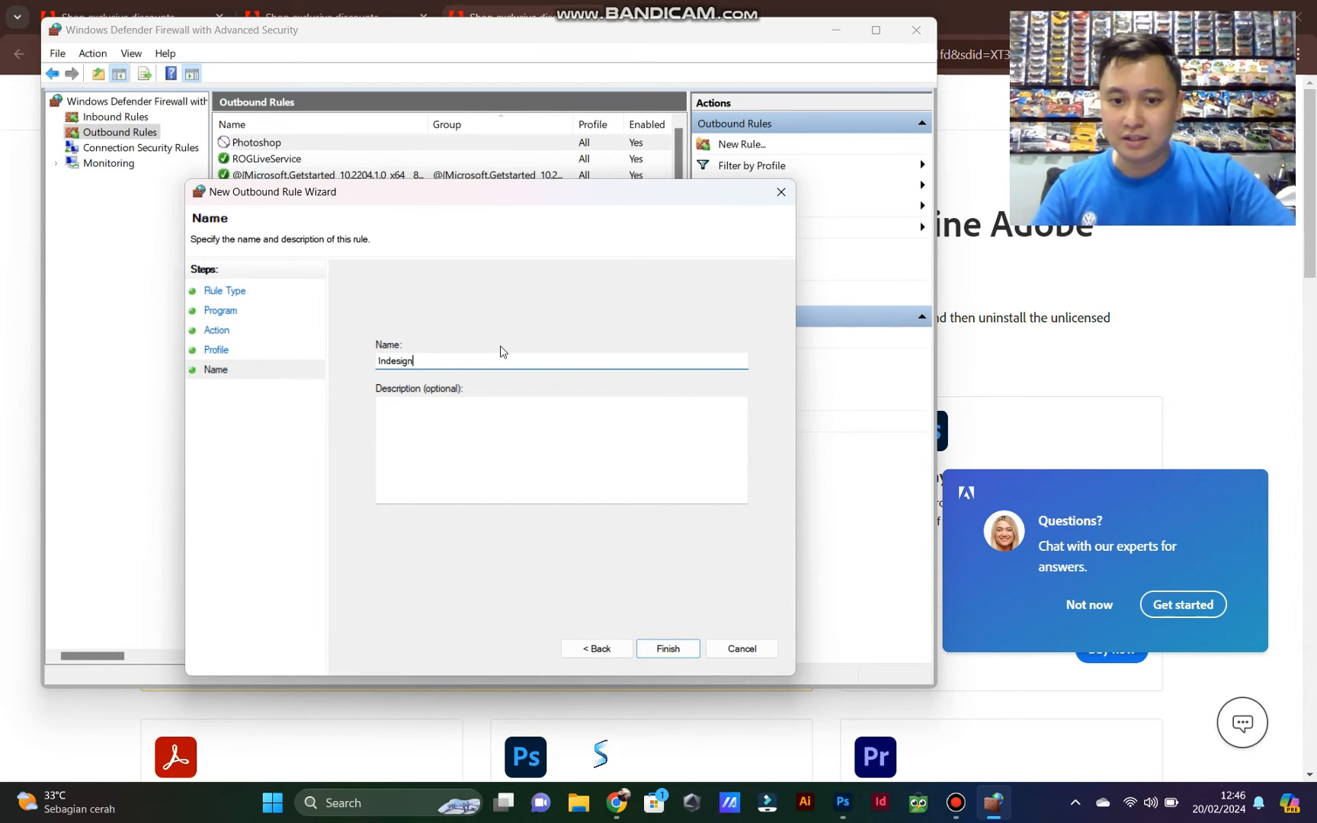
left_click(667, 647)
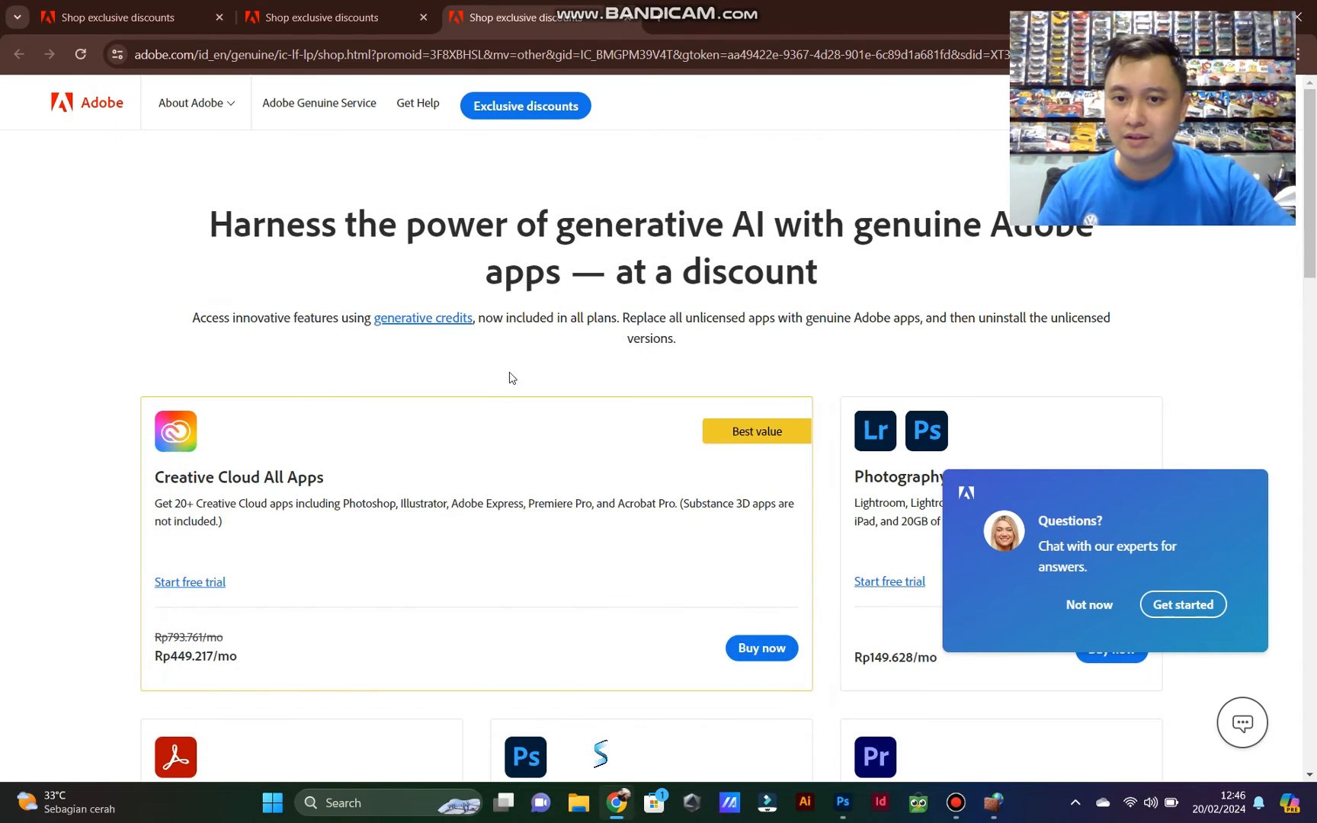
Step: Look through the open Adobe discount pages in the browser and return to the firewall window
key("super")
left_click(283, 6)
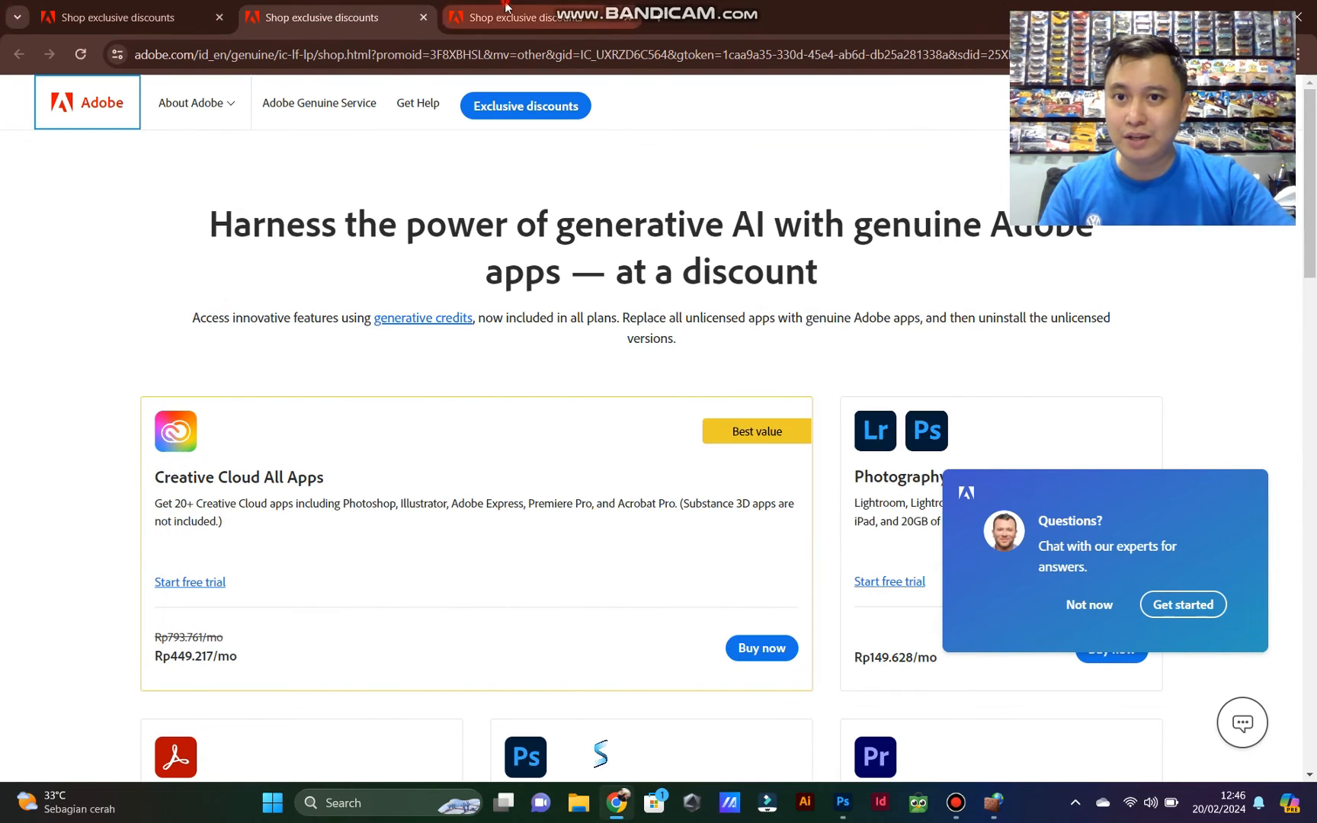
left_click(506, 7)
left_click(335, 6)
left_click(168, 9)
key("alt+Tab")
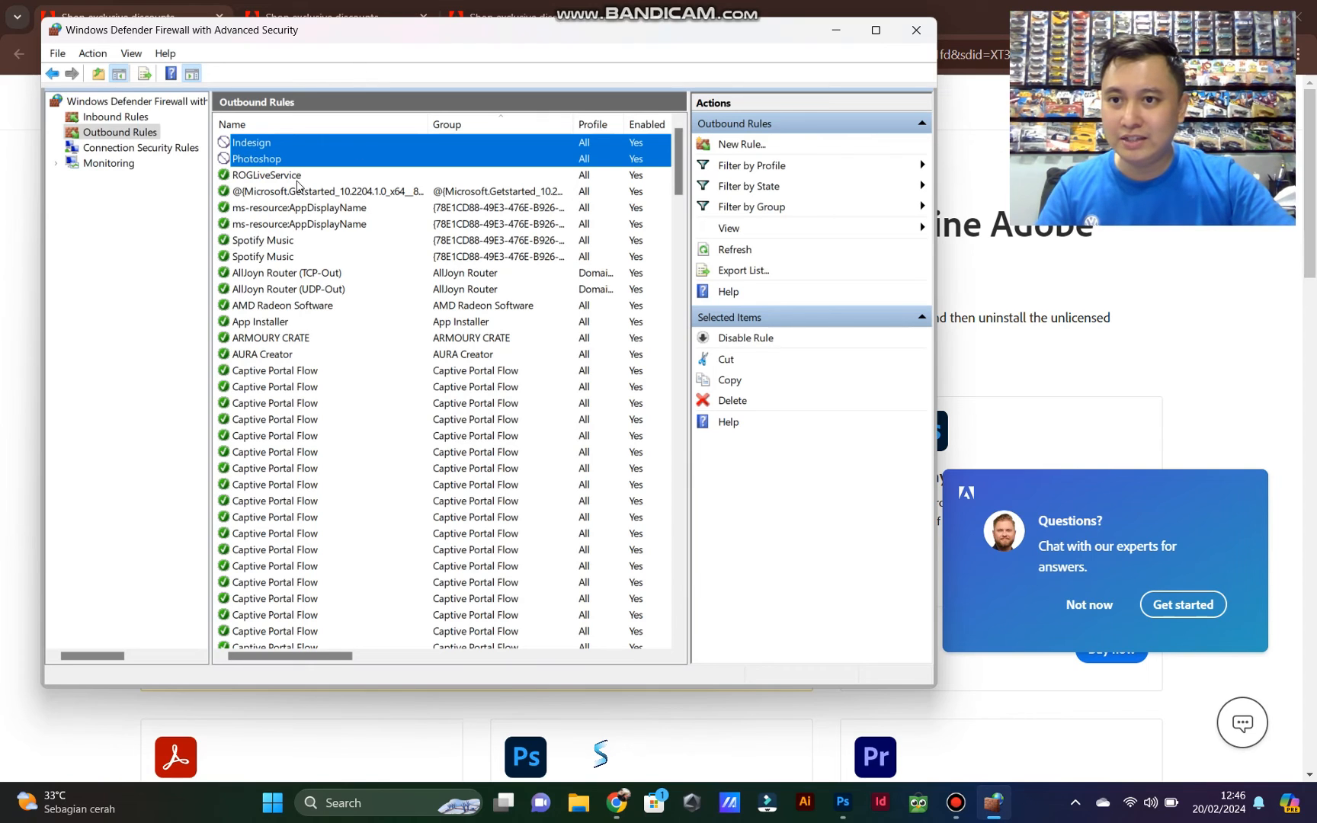
Step: Select only the Indesign rule among the outbound rules, check its general properties and close them without changes
left_click(293, 191)
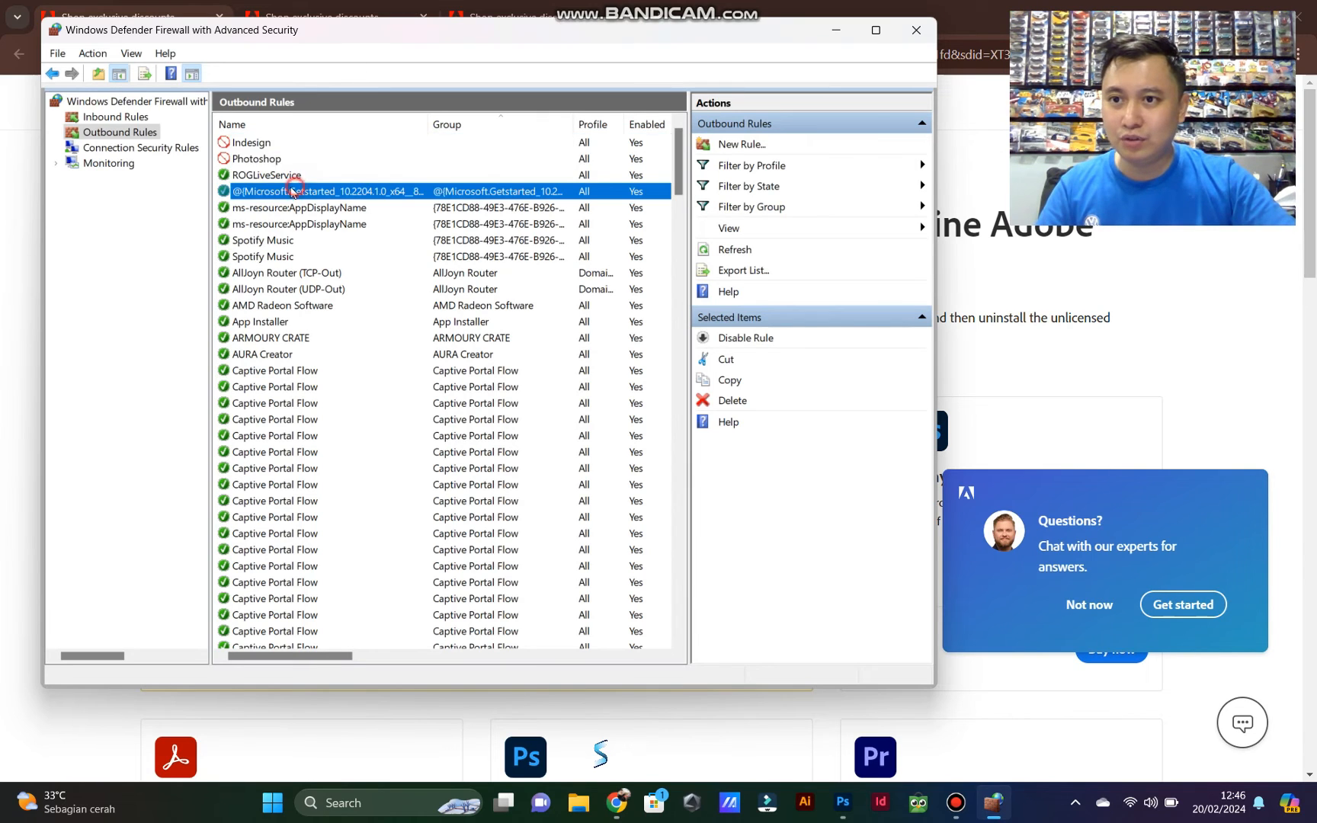
left_click(259, 143)
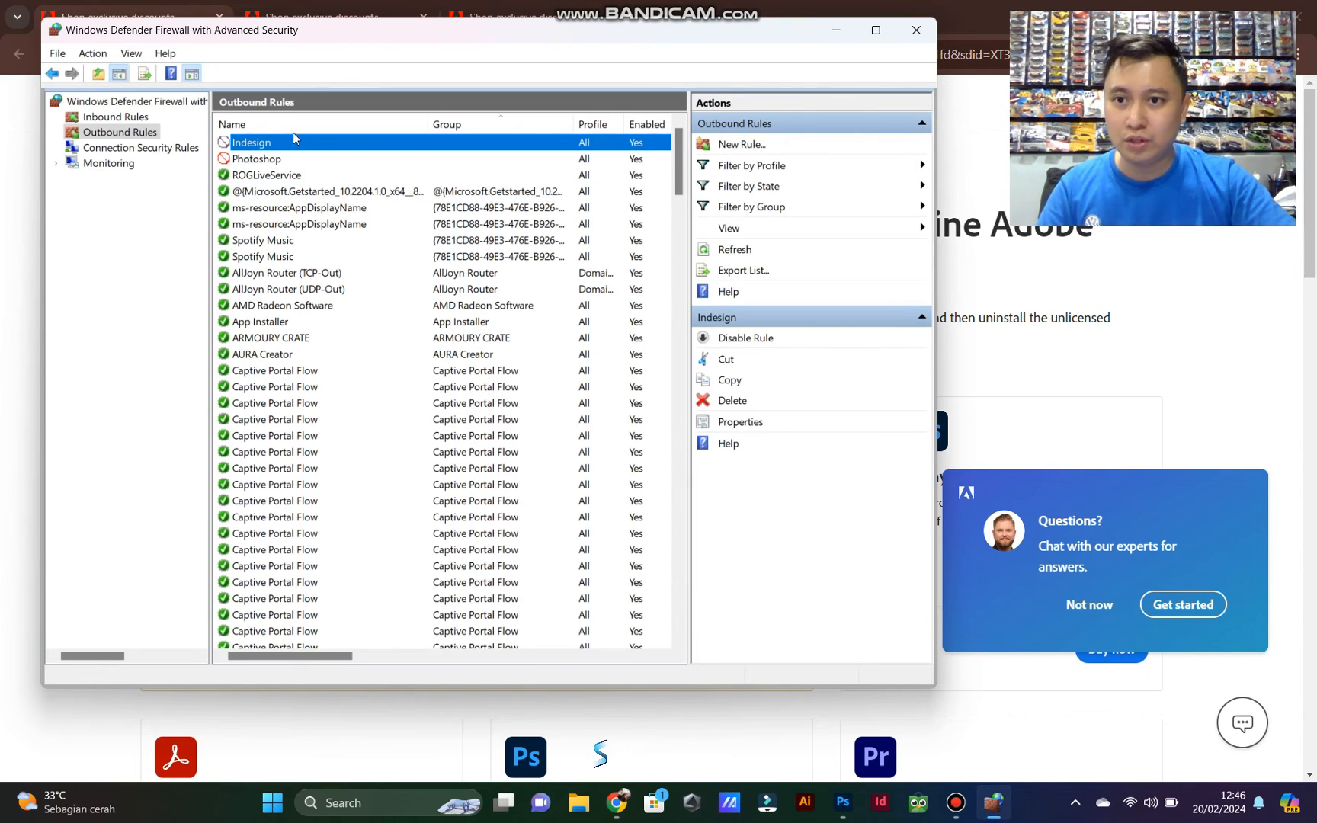
right_click(264, 139)
left_click(328, 246)
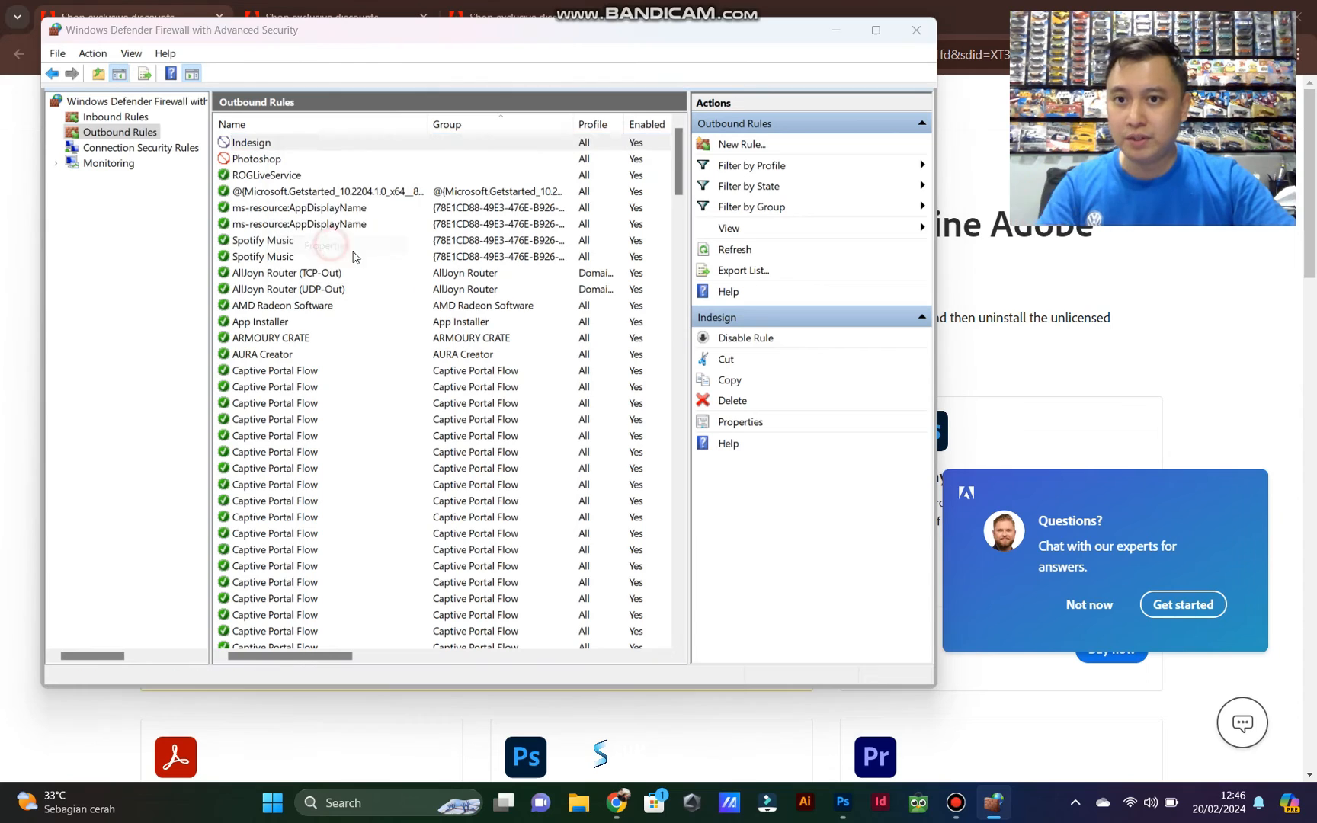
left_click(566, 584)
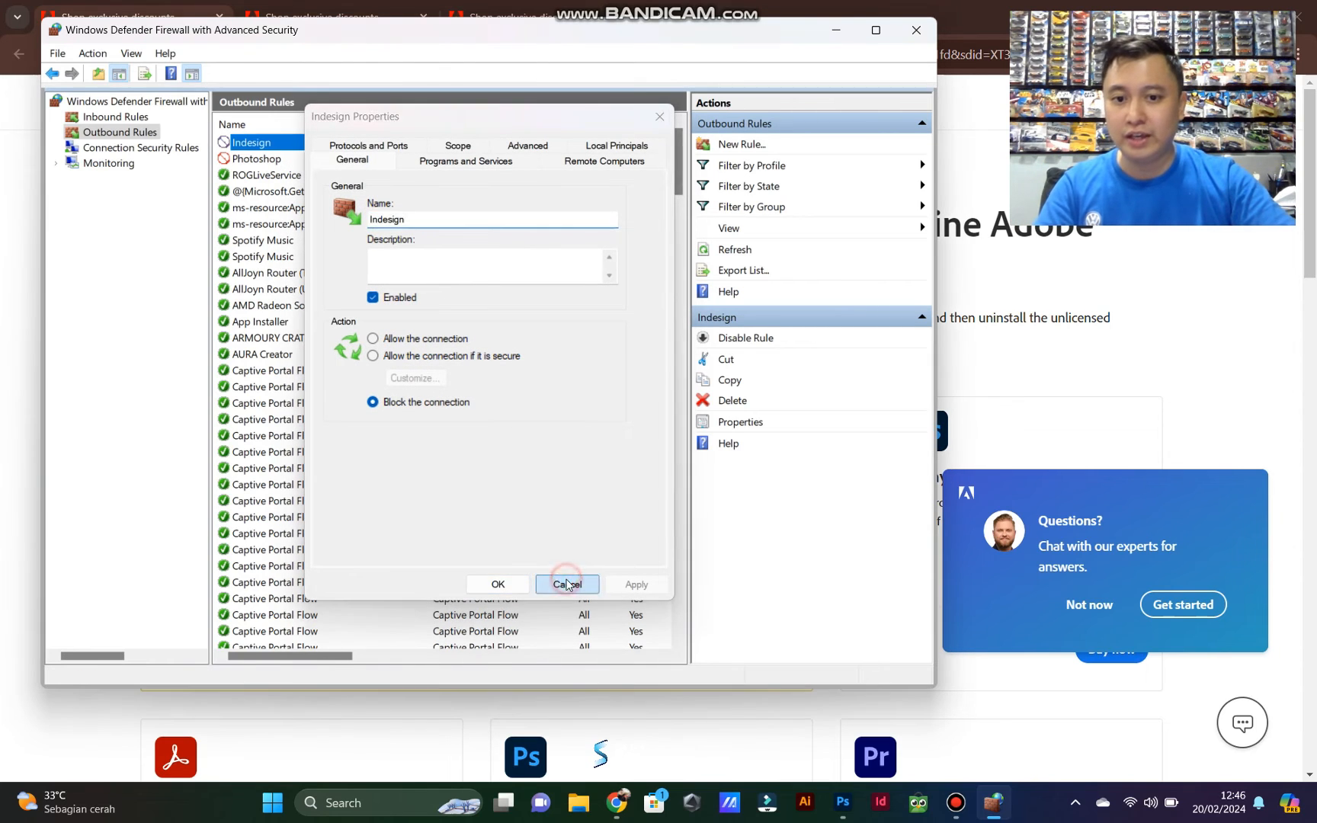
Step: Launch Adobe InDesign and switch to Photoshop with the BG untuk Vertical Banner.psb document
left_click(881, 809)
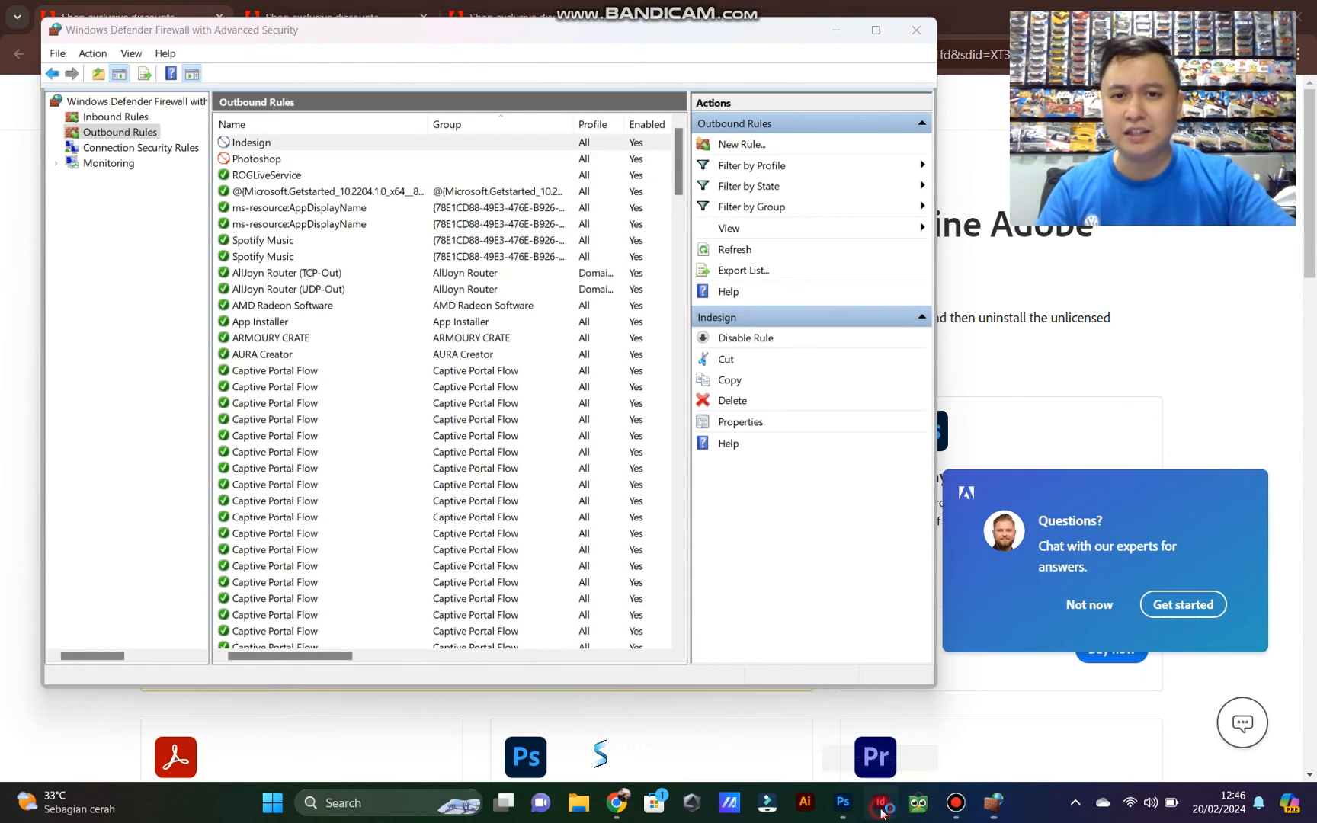
mouse_move(853, 798)
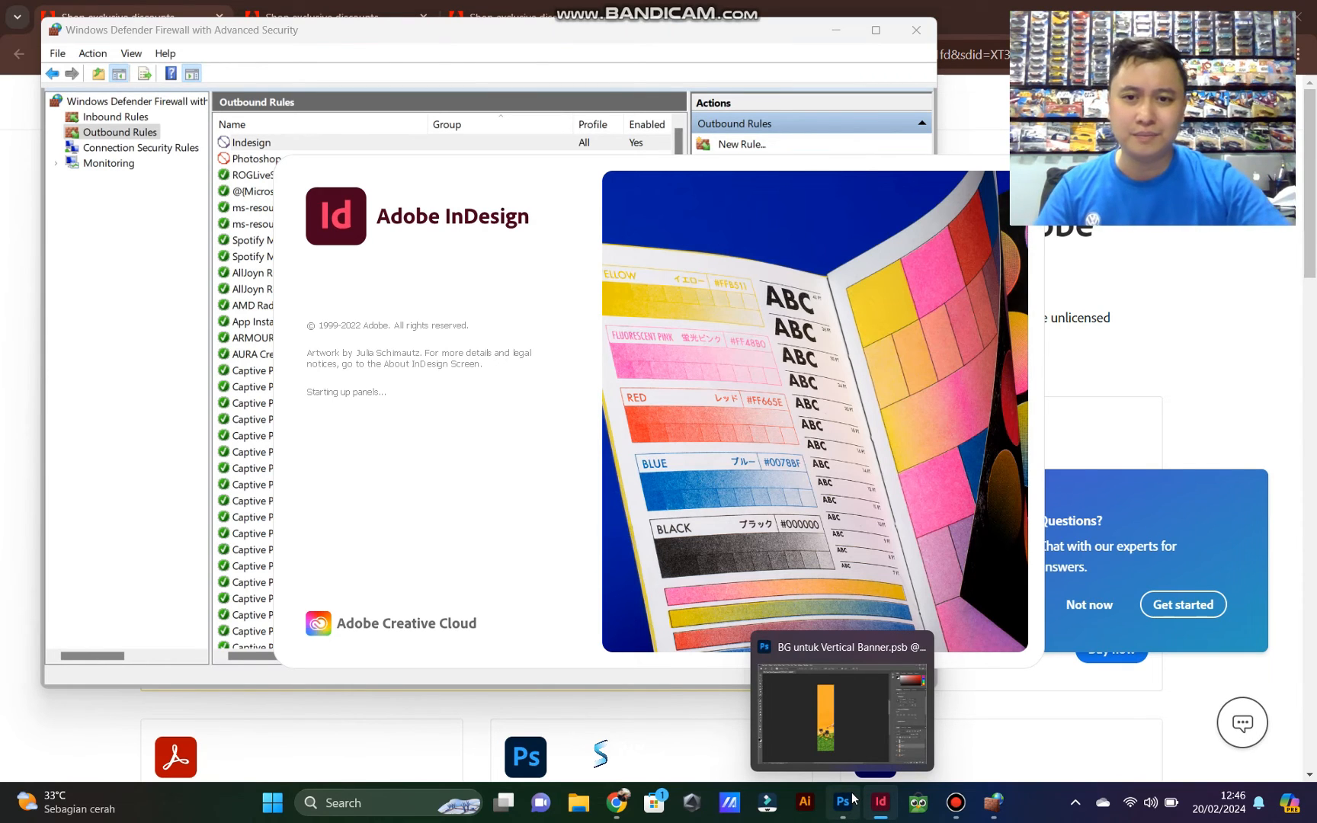
left_click(835, 768)
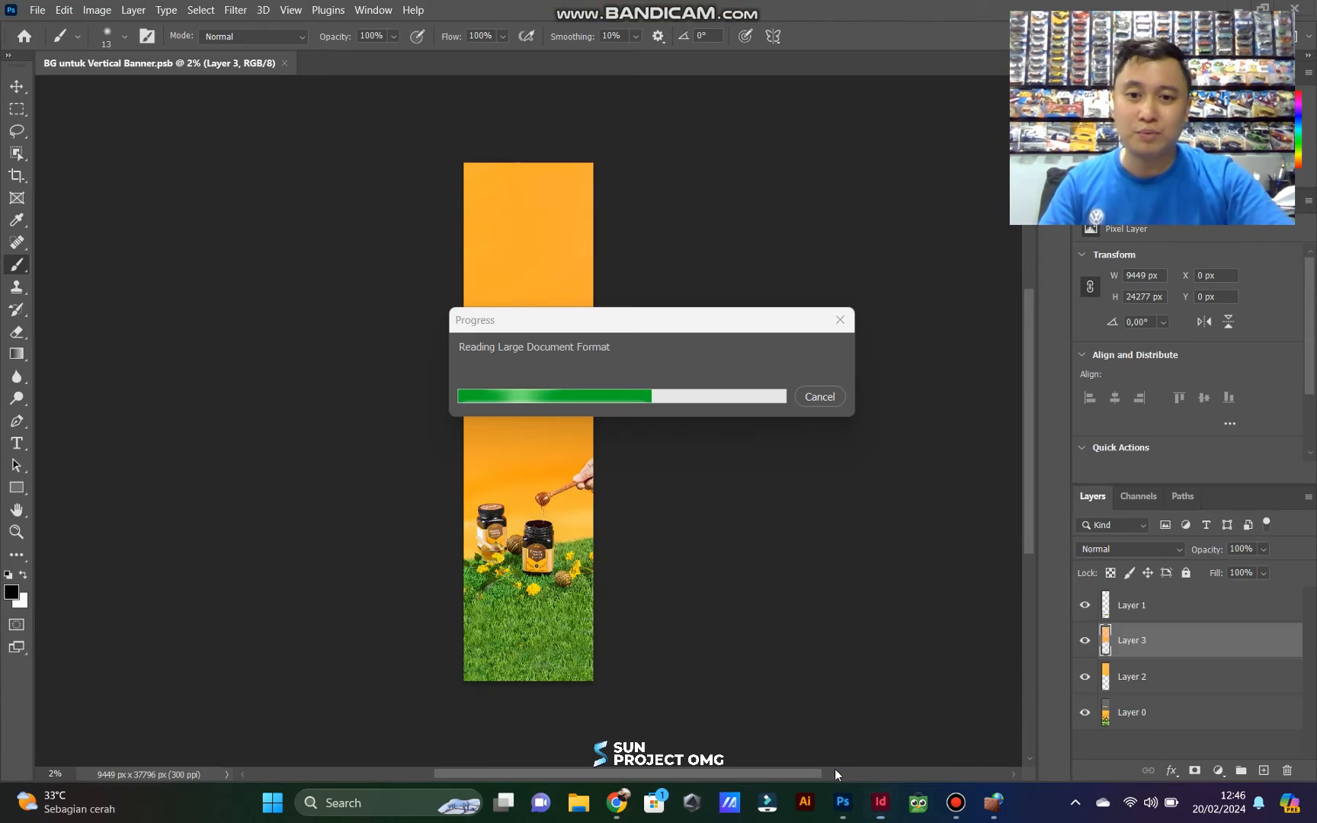